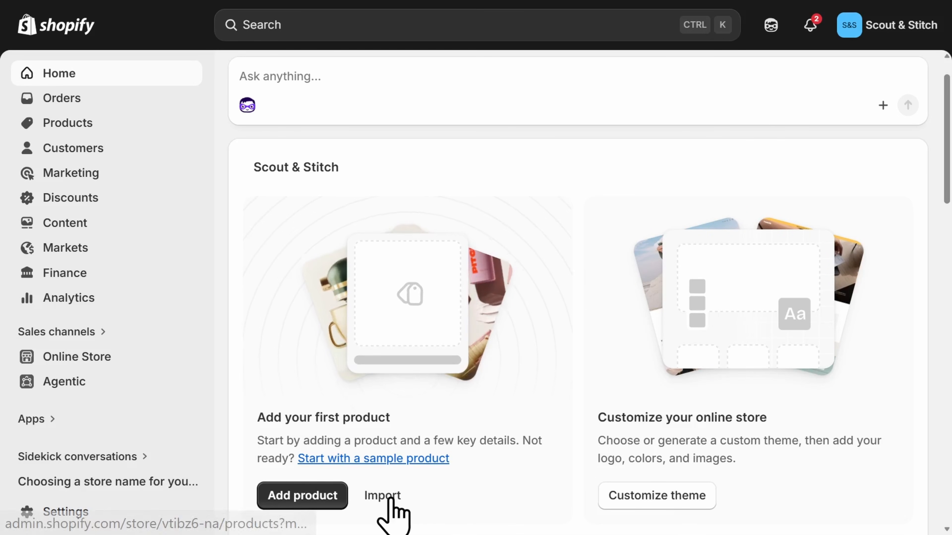
Open the product import options and select importing data from another platform.
left_click(382, 495)
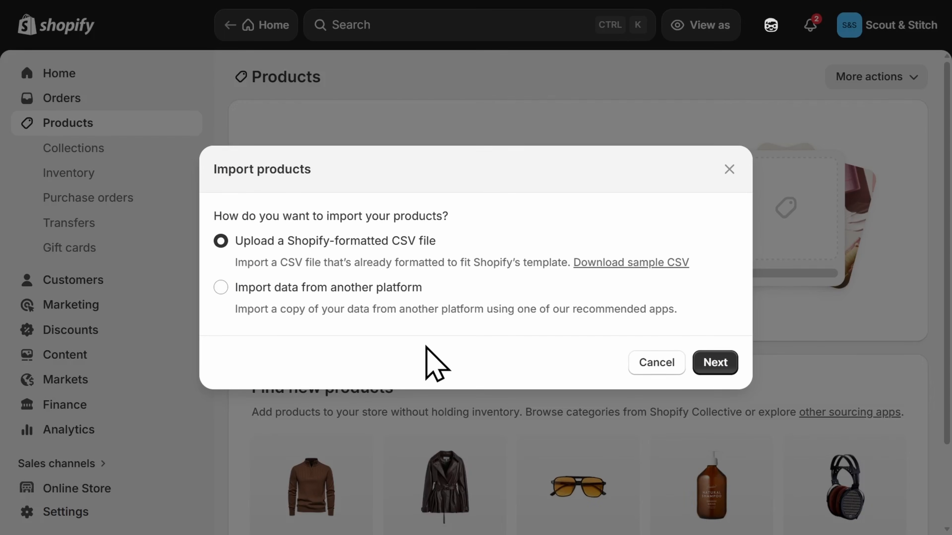
left_click(221, 288)
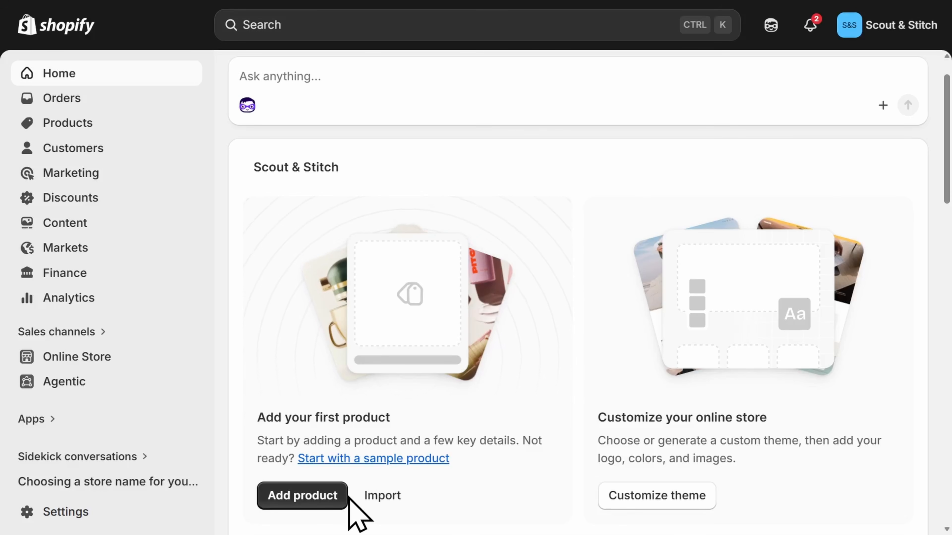
Start a new product and title it "Wildflower Wanderer Bandana".
left_click(346, 496)
left_click(628, 142)
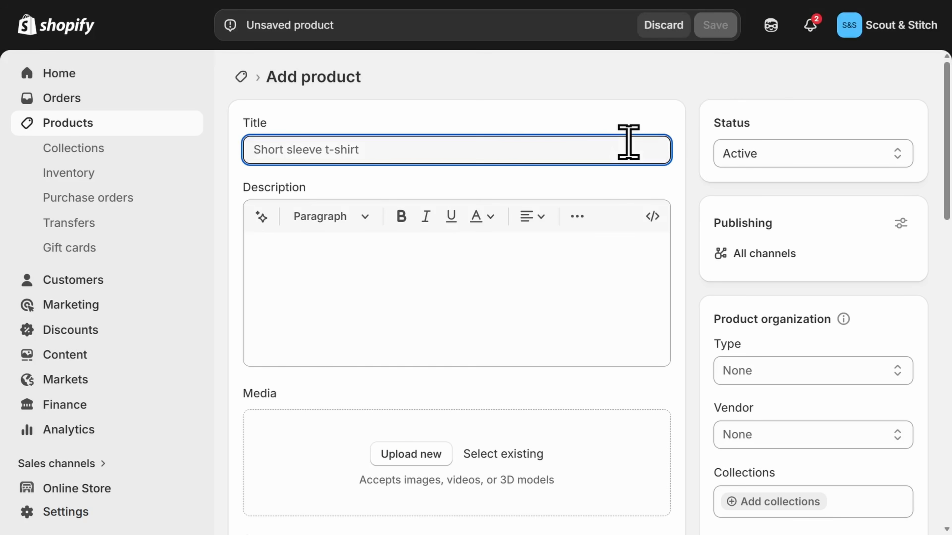
type("Wildflower Wanderer Bandana")
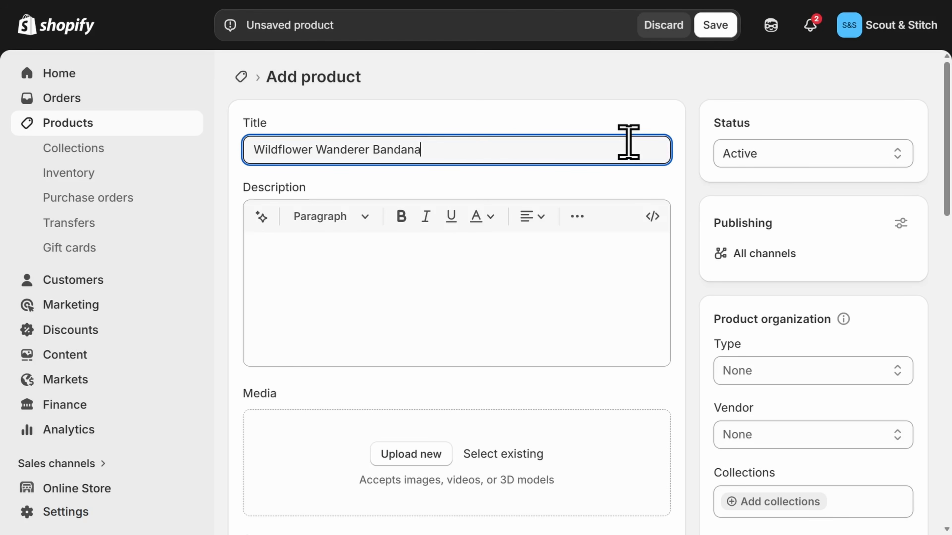
Write a product description about spring adventures, muddy pawprints and countryside charm, calling the bandana soft, lightweight and ready for every sniff-worthy journey.
left_click(503, 250)
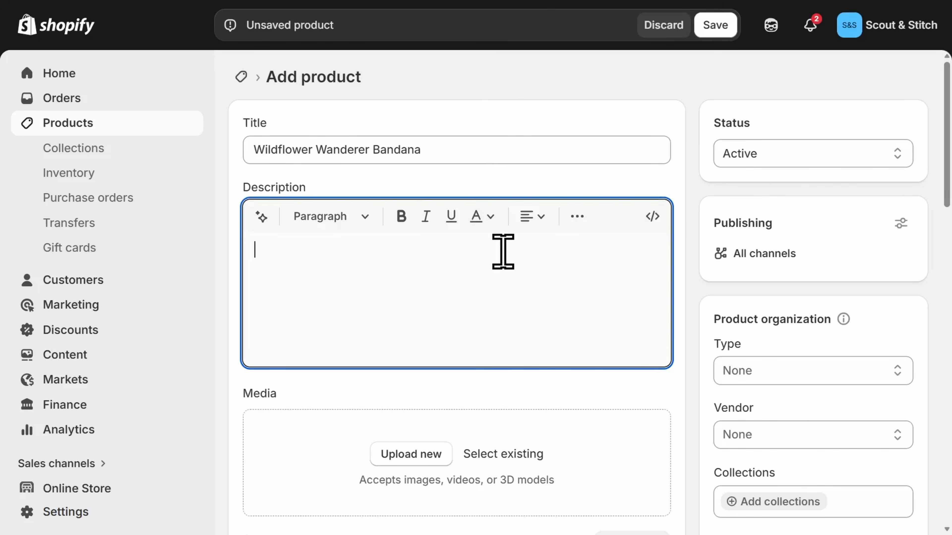
type("Inspired by spring adventures and muddy pawprints, the Wildflower Wanderer adds a touch of countryside charm to every walk. Soft, lightweight, and ready for every sniff-worthy journey.")
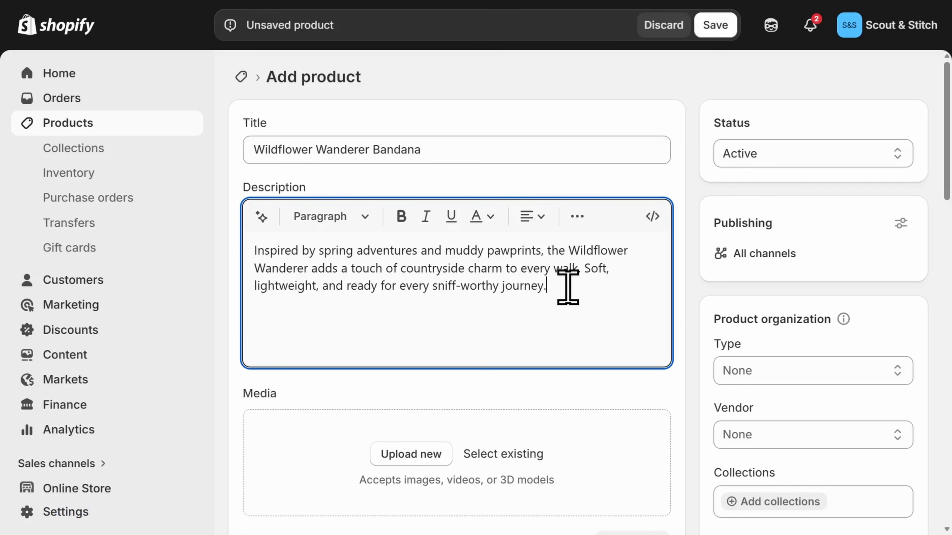
Have the AI assistant extend the description using the prompt "Add language that explains why someone should purchase this product".
left_click(265, 225)
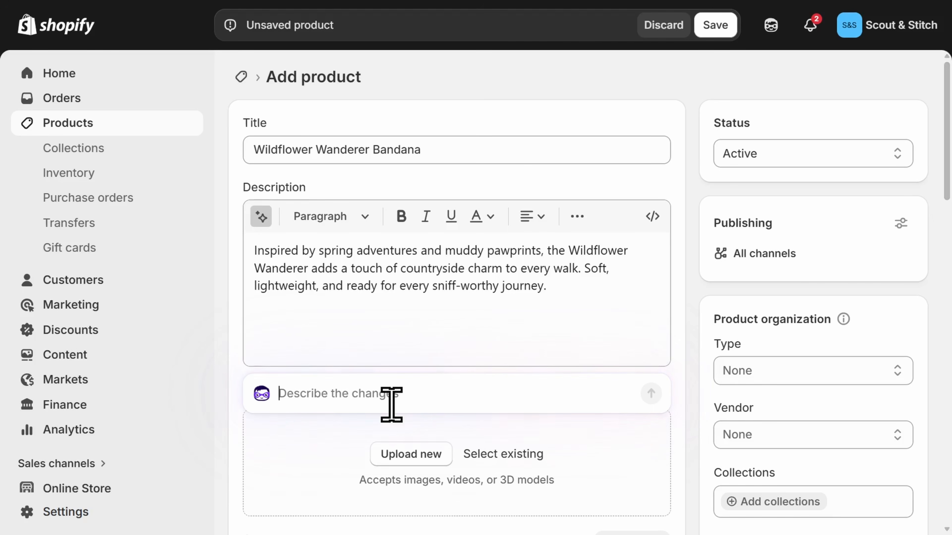
type("Add language that explains why someone should purchase this product")
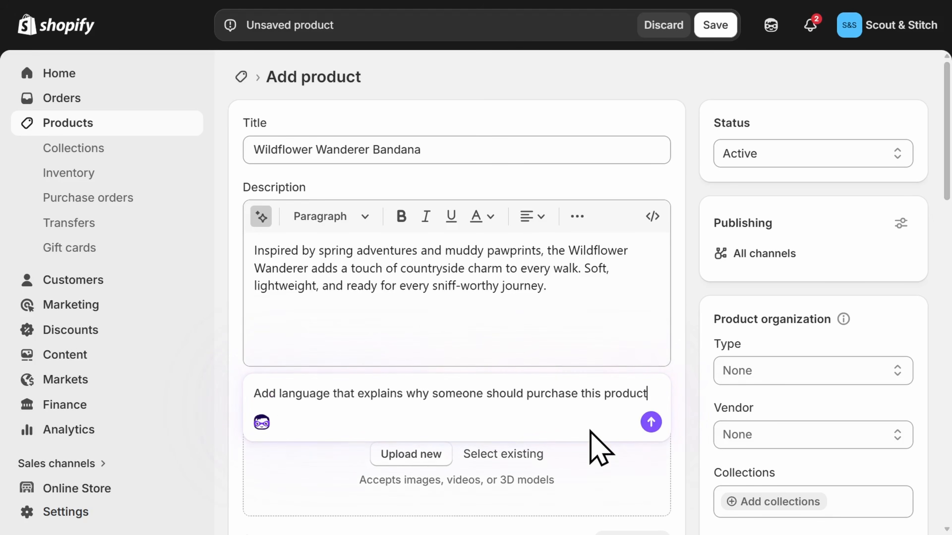
left_click(651, 422)
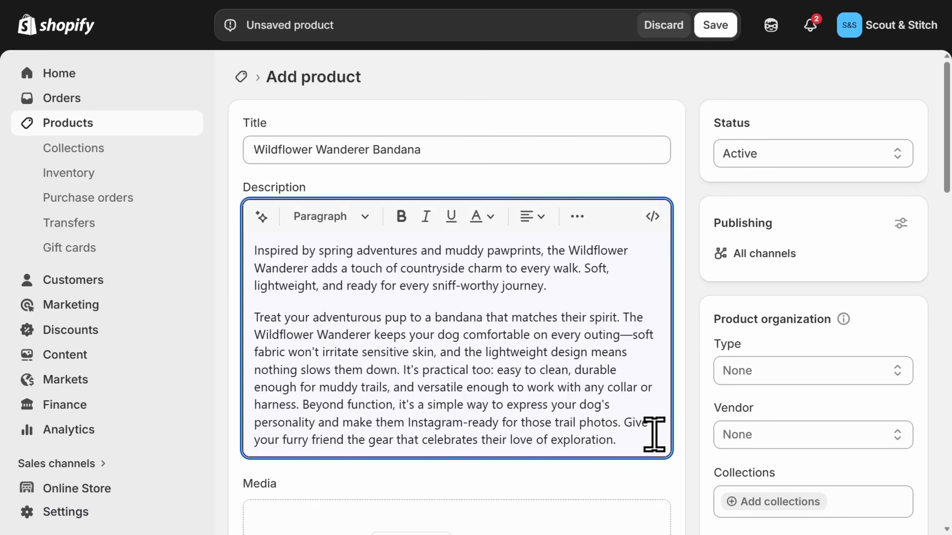
Upload the three bandana photos, including Product_1, and move the photo of the bandana alone to the front of the product media.
scroll(691, 390, "down", 8)
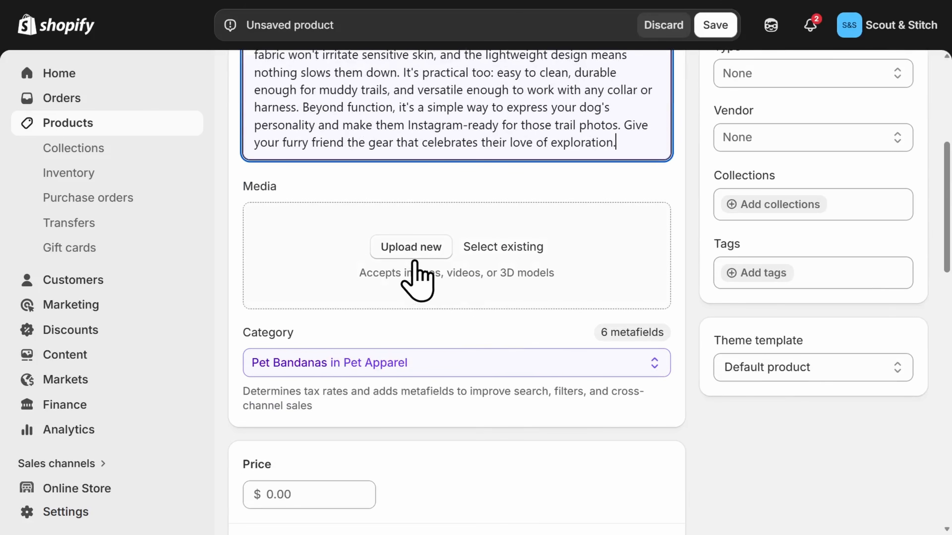
left_click(412, 258)
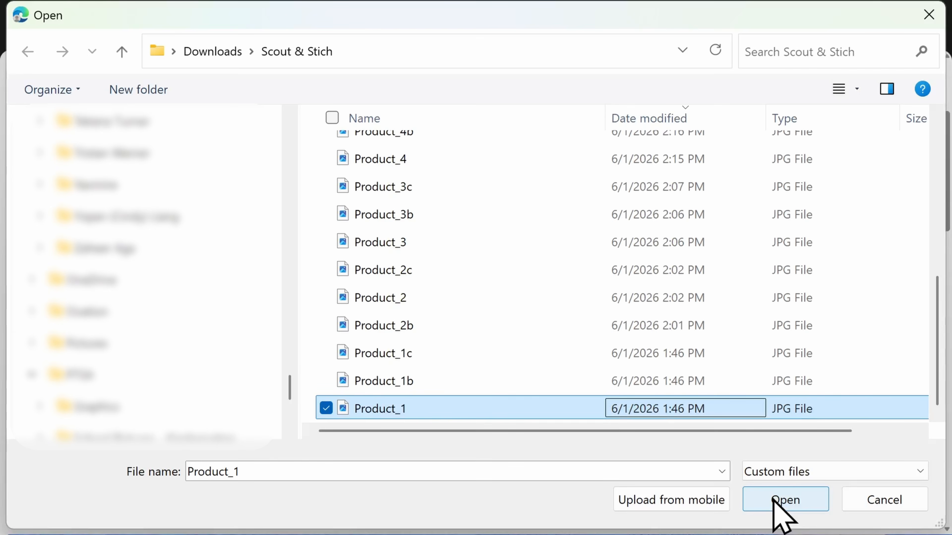
left_click(773, 499)
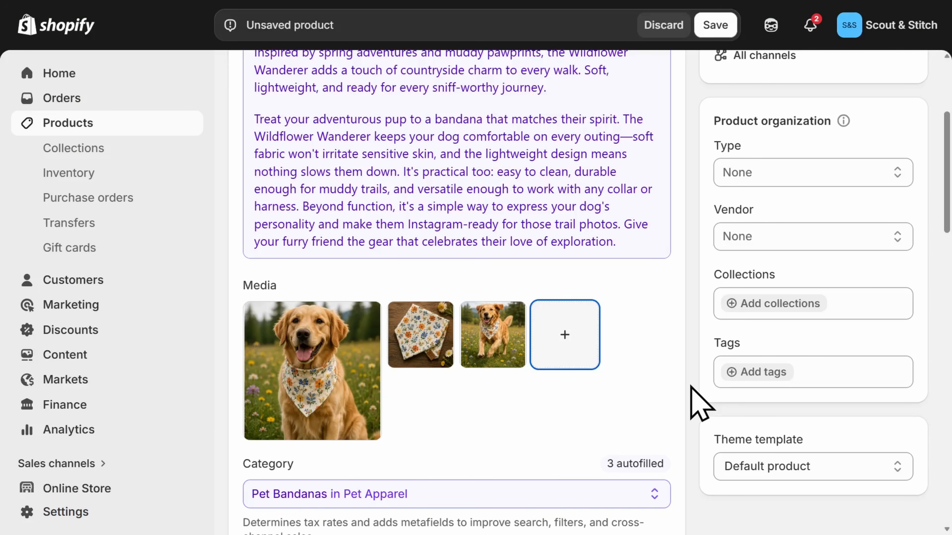
left_click_drag(428, 363, 363, 356)
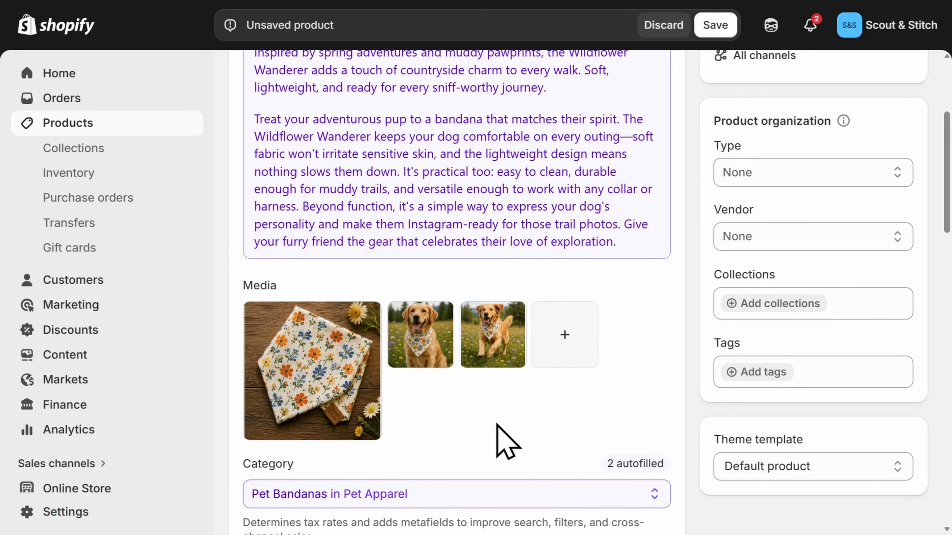
View the list of available product categories without changing the suggested Pet Bandanas category.
scroll(674, 330, "down", 3)
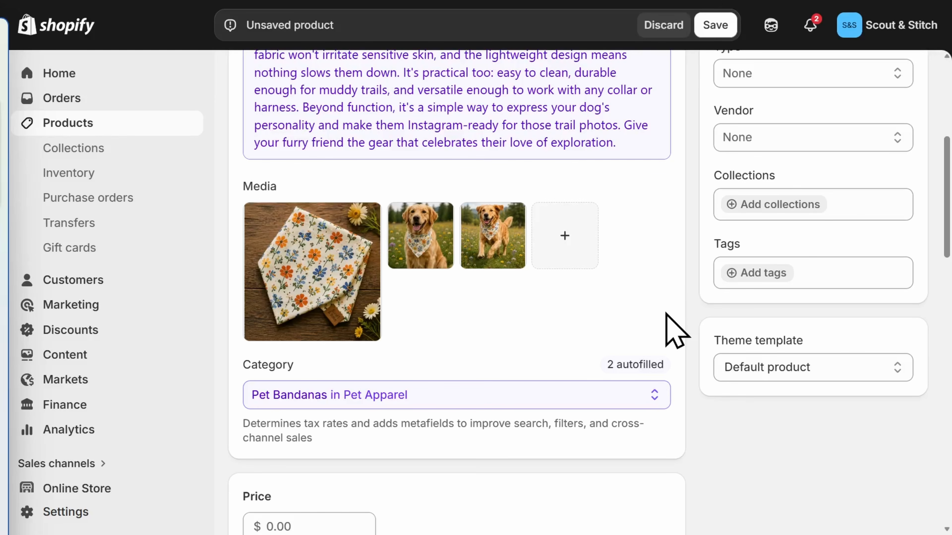
left_click(661, 393)
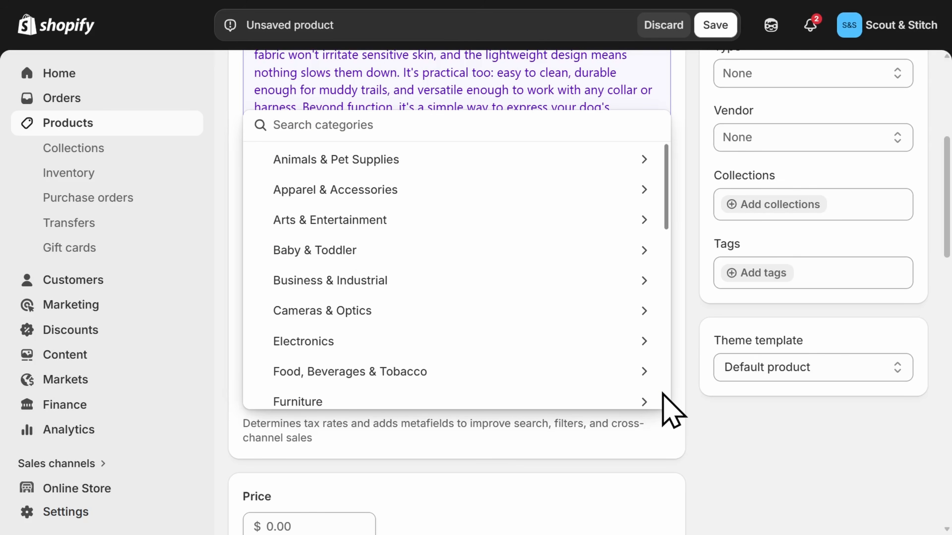
left_click(690, 398)
Set the product's price to $18.99 and its compare-at price to $22.99.
scroll(689, 398, "down", 5)
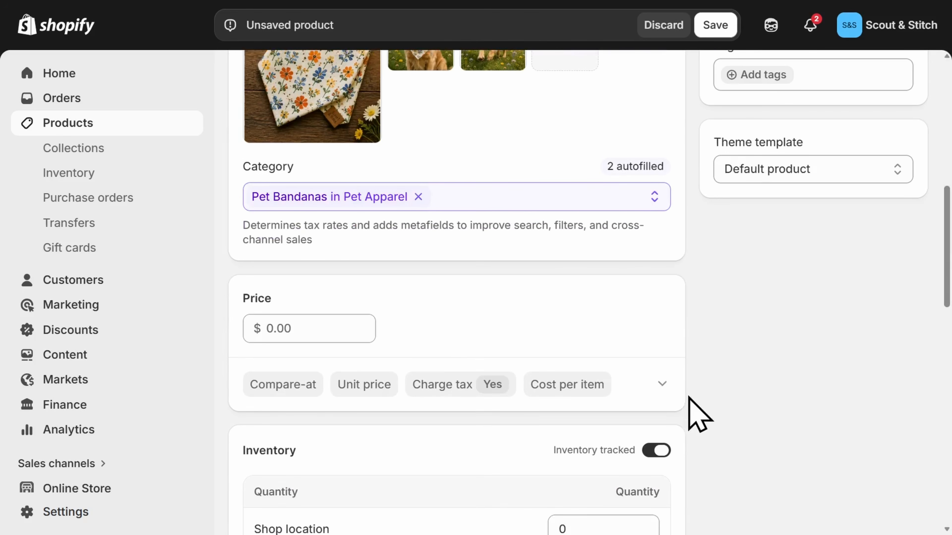
left_click(367, 325)
type("18.99")
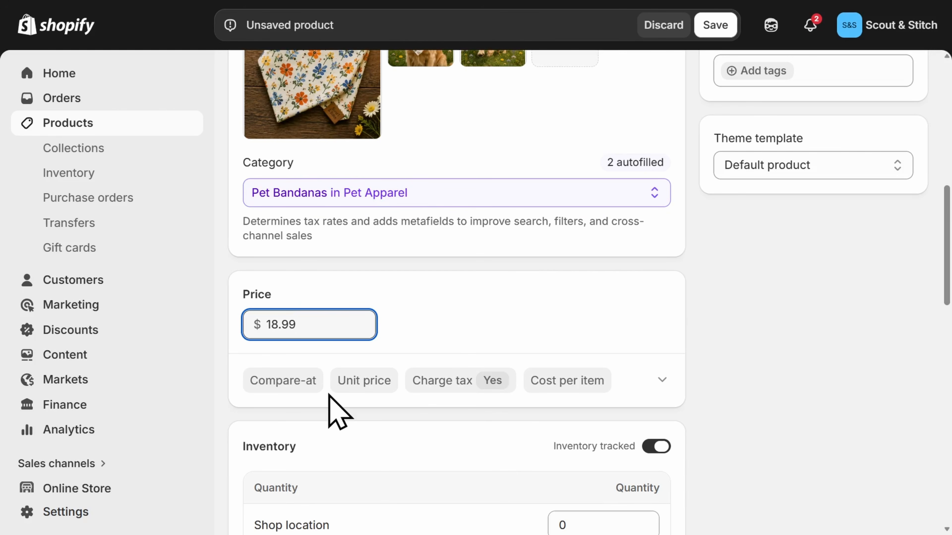
left_click(300, 391)
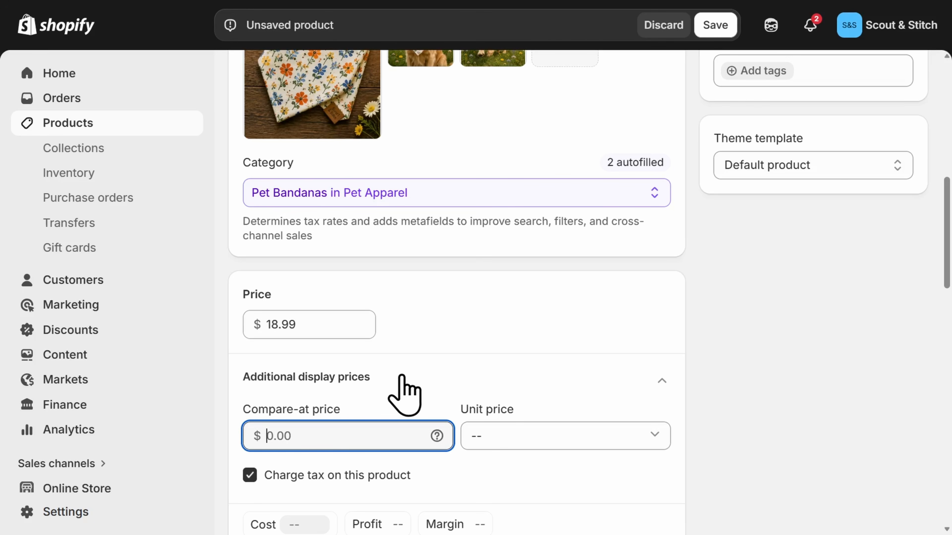
type("22.99")
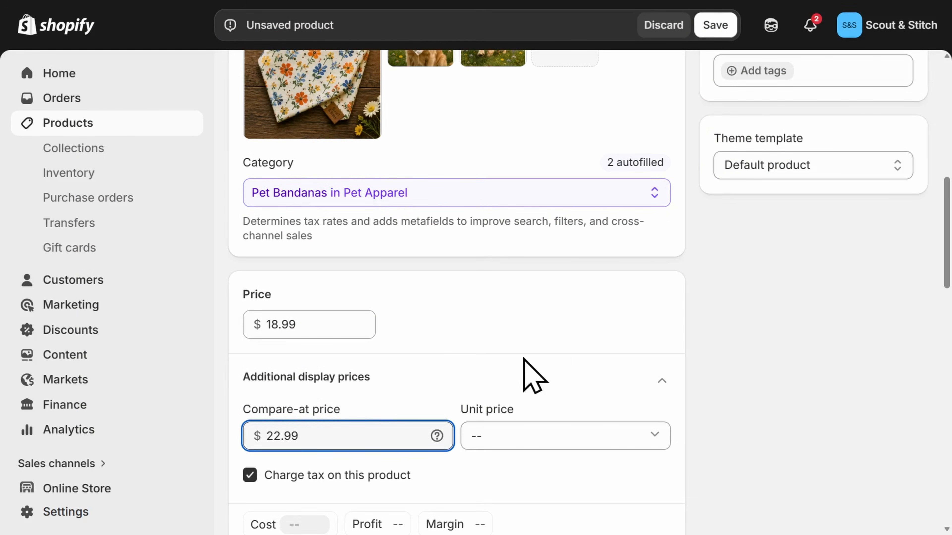
left_click(680, 359)
Switch inventory tracking off and back on, and set the Shop location quantity to 50.
scroll(682, 355, "down", 5)
scroll(683, 342, "down", 5)
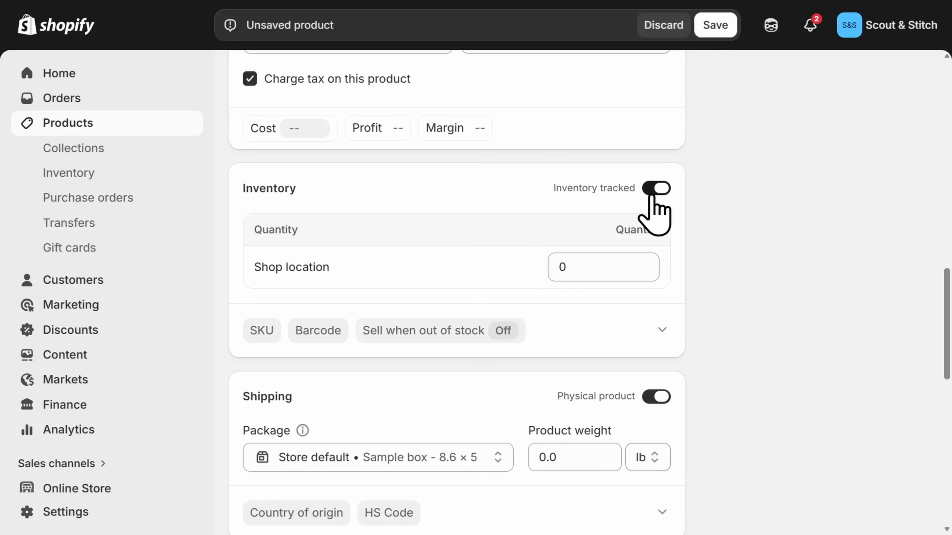
left_click(656, 189)
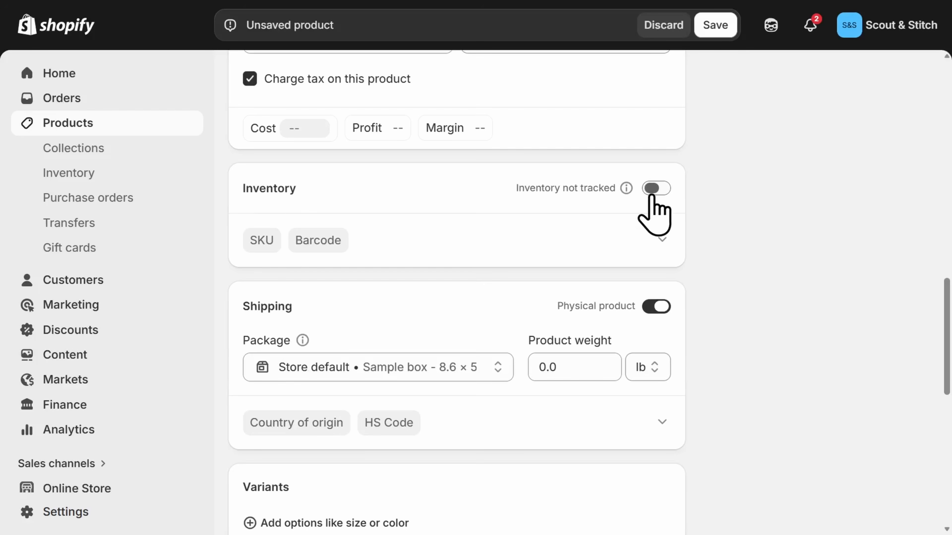
left_click(659, 188)
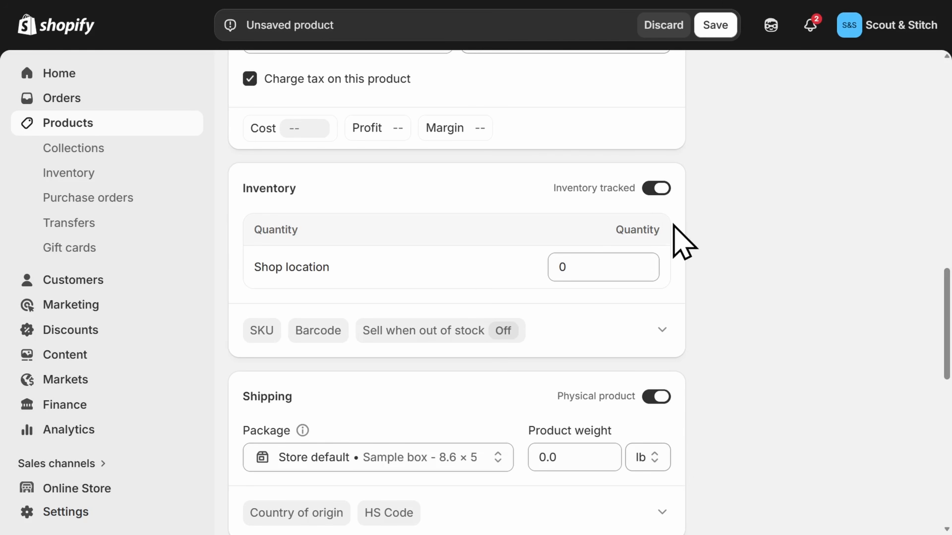
left_click(607, 268)
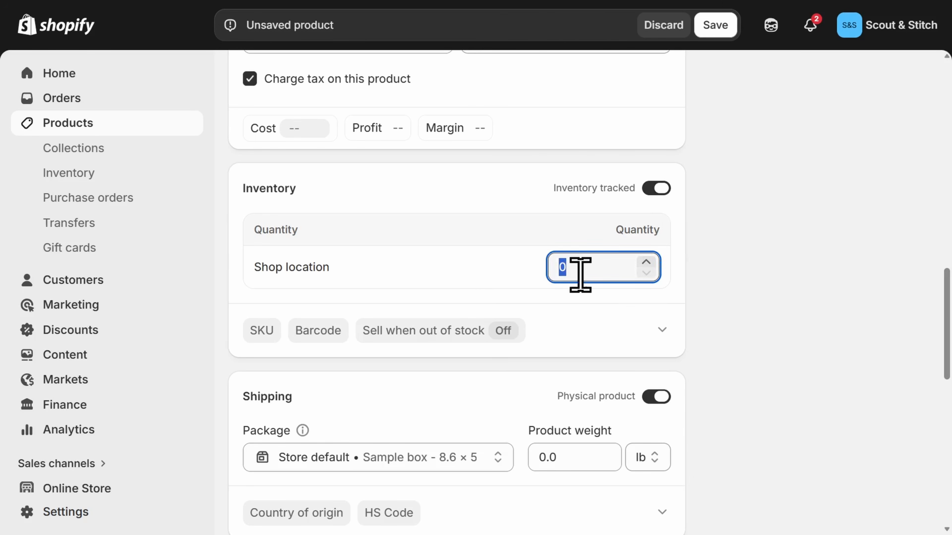
type("50")
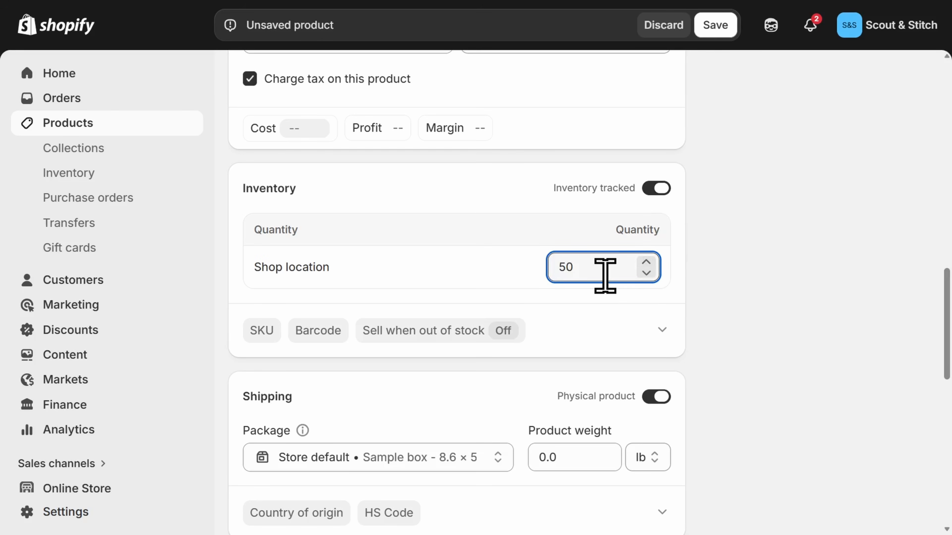
left_click(686, 292)
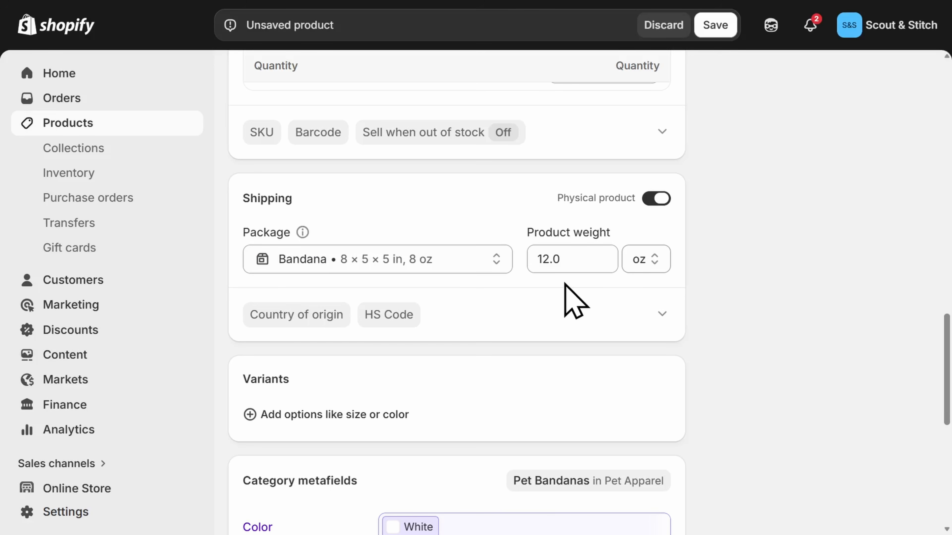
View the available shipping packages and keep the Bandana package selected.
left_click(496, 270)
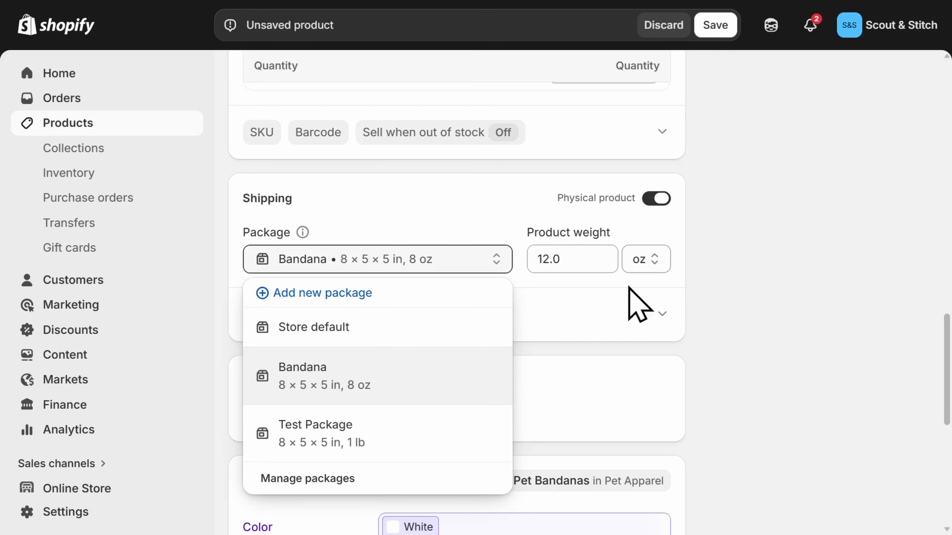
left_click(699, 287)
Add an Accessory size variant option with the values S, M and L.
scroll(699, 285, "down", 5)
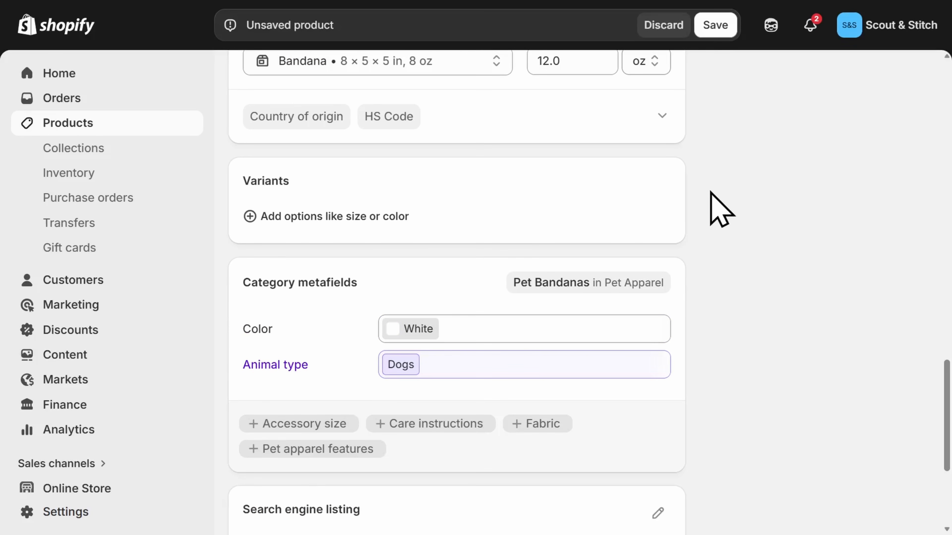
left_click(251, 217)
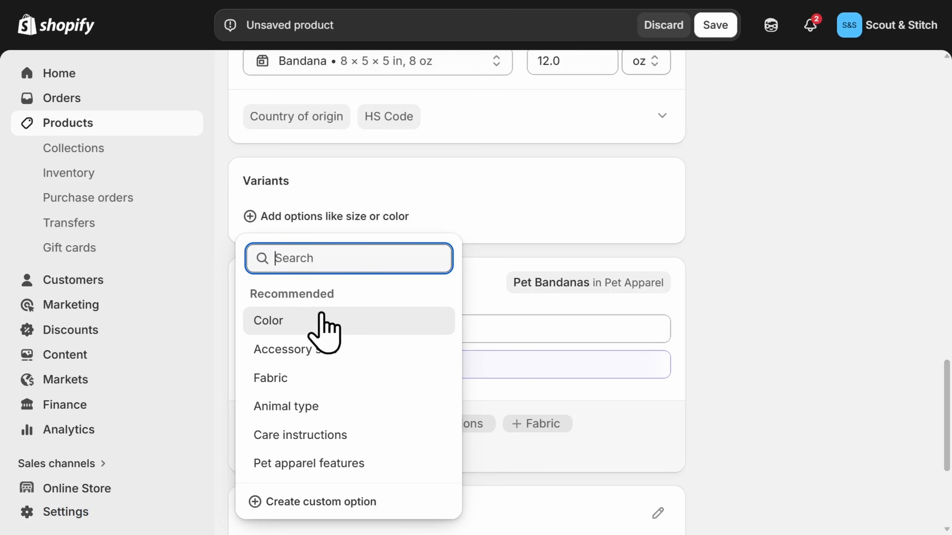
left_click(341, 349)
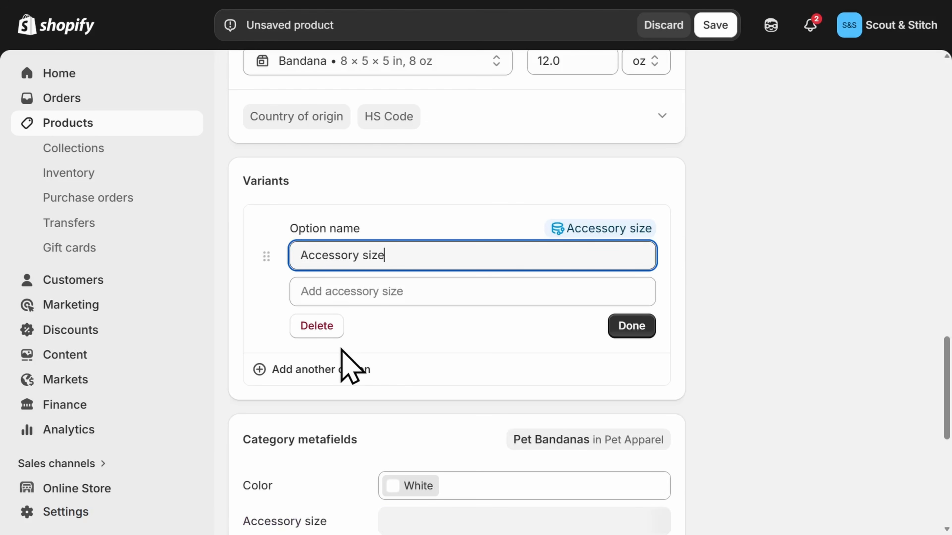
left_click(374, 292)
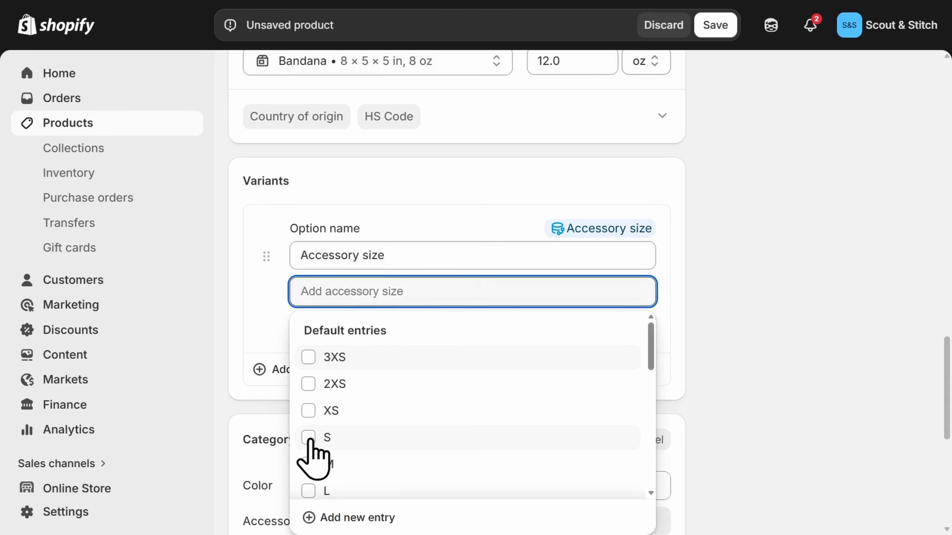
left_click(308, 437)
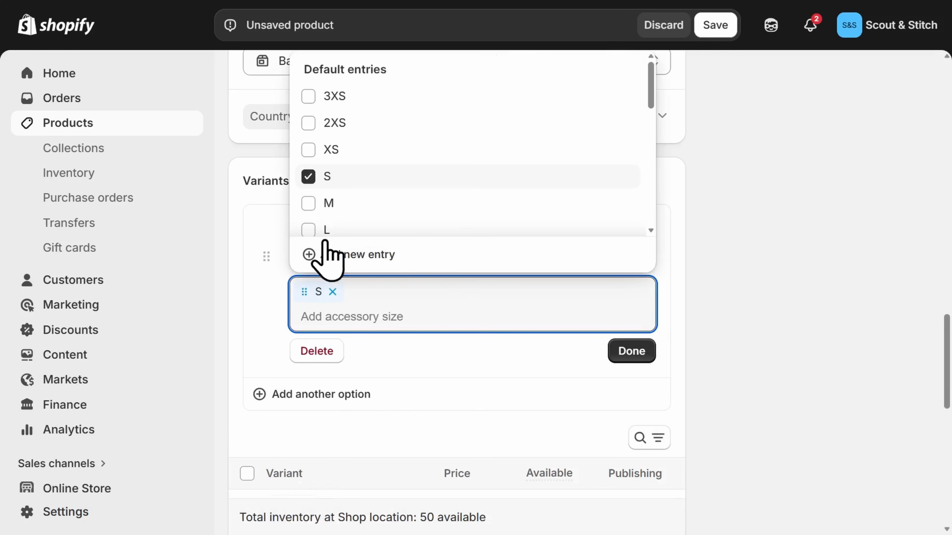
left_click(309, 202)
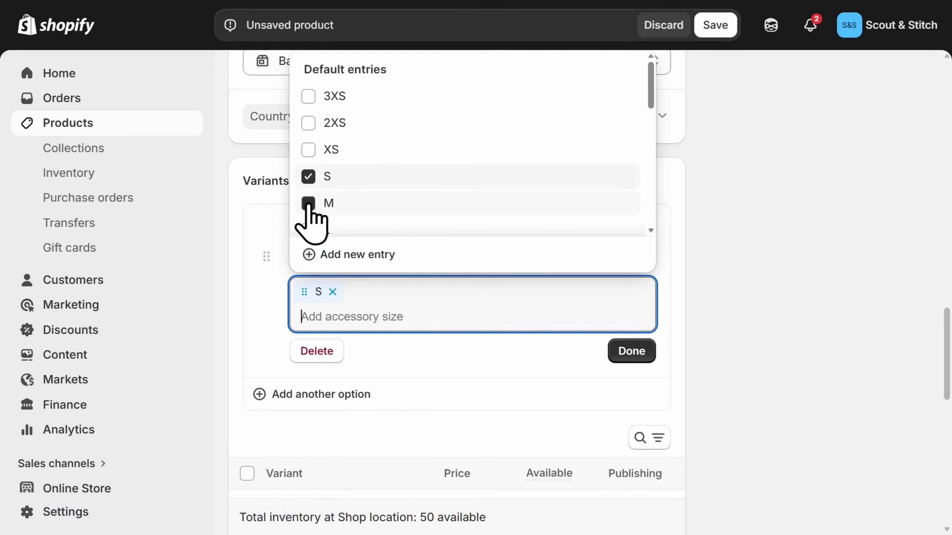
left_click(308, 230)
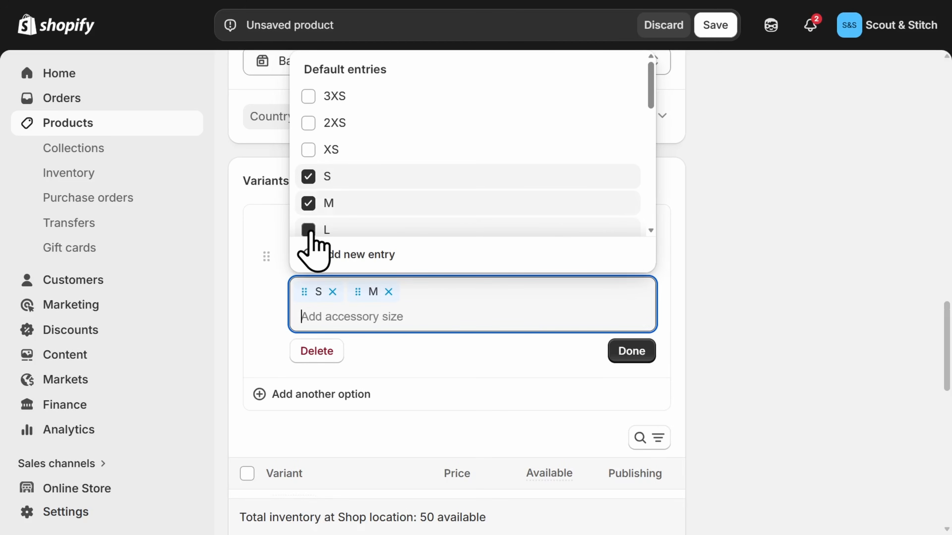
left_click(477, 361)
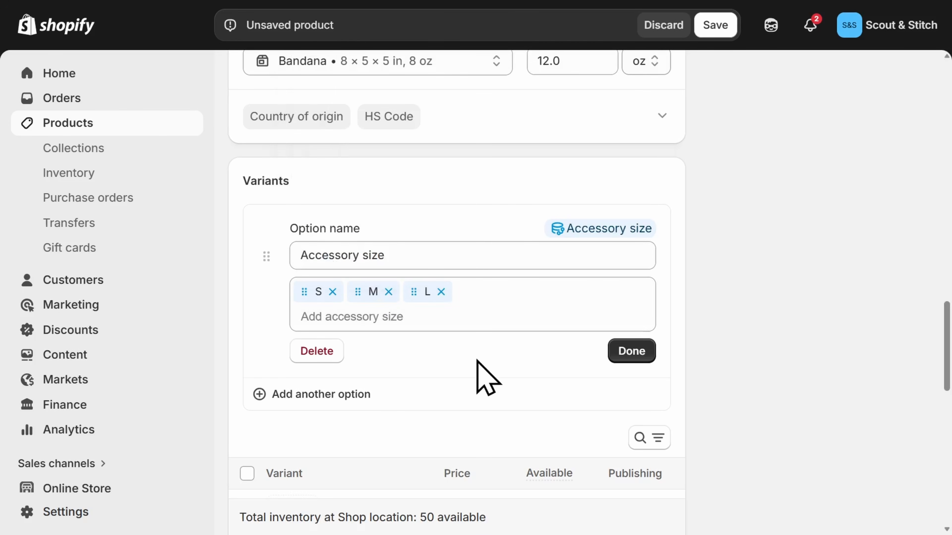
left_click(631, 352)
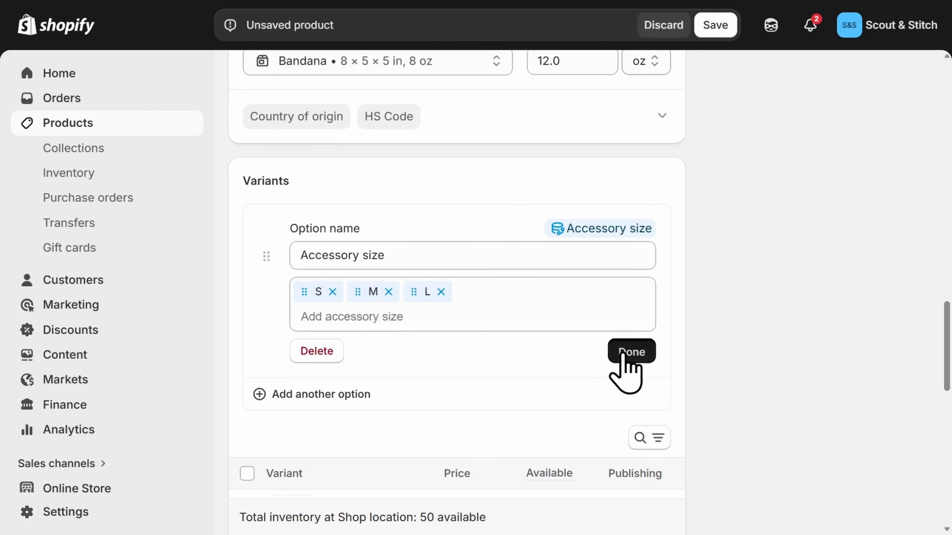
Set the available quantities of the size variants to 25 for S, 15 for M and 10 for L.
scroll(623, 353, "down", 5)
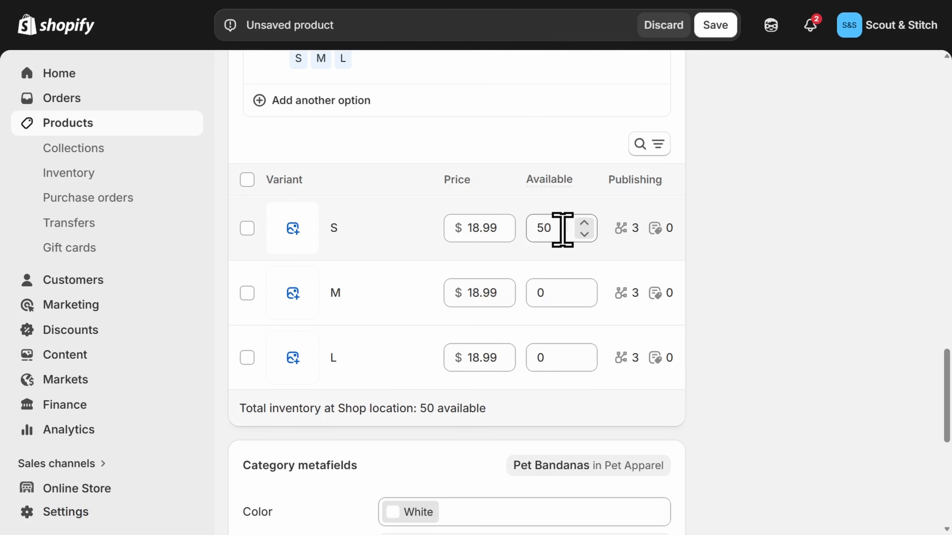
double_click(540, 228)
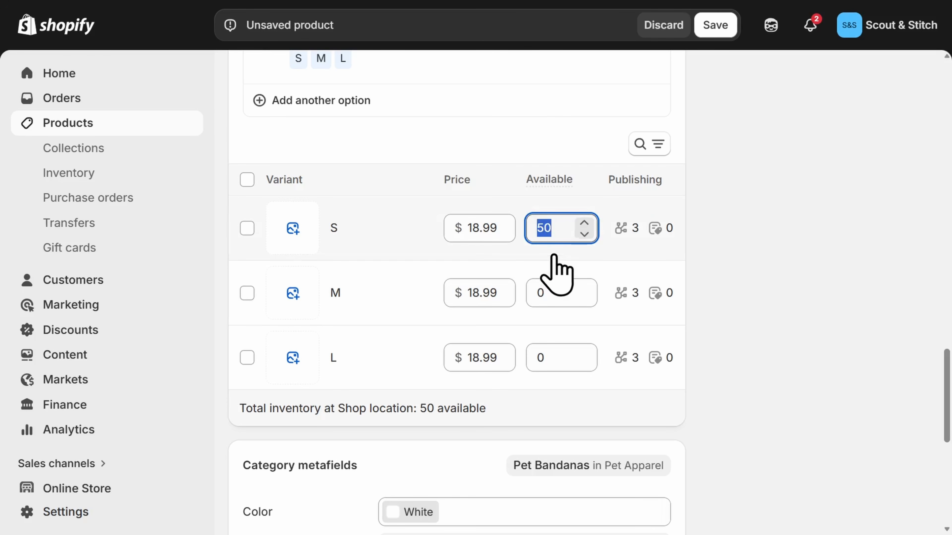
type("25")
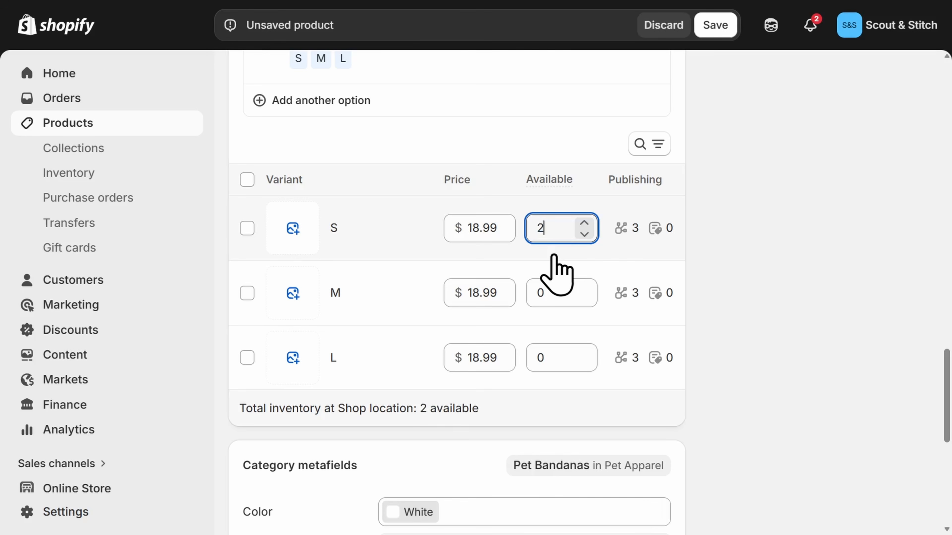
left_click(565, 296)
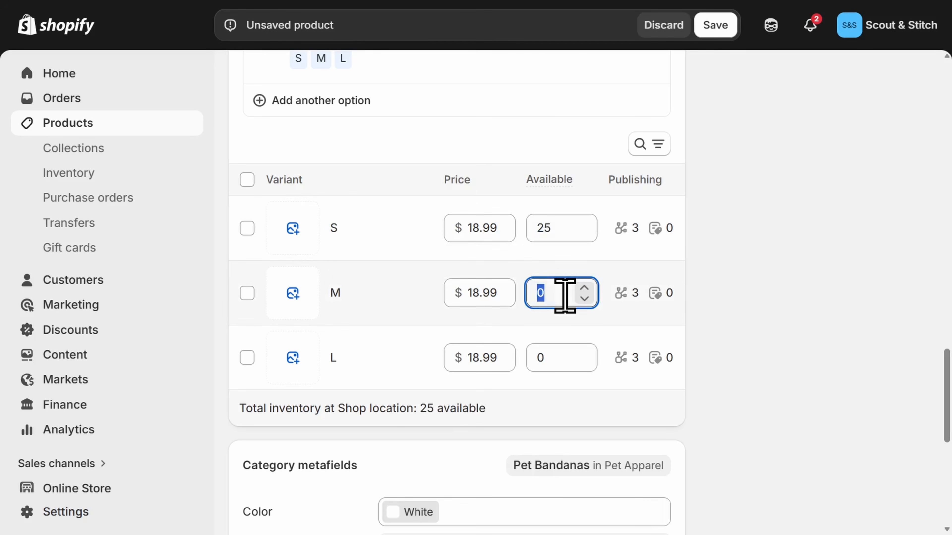
type("15")
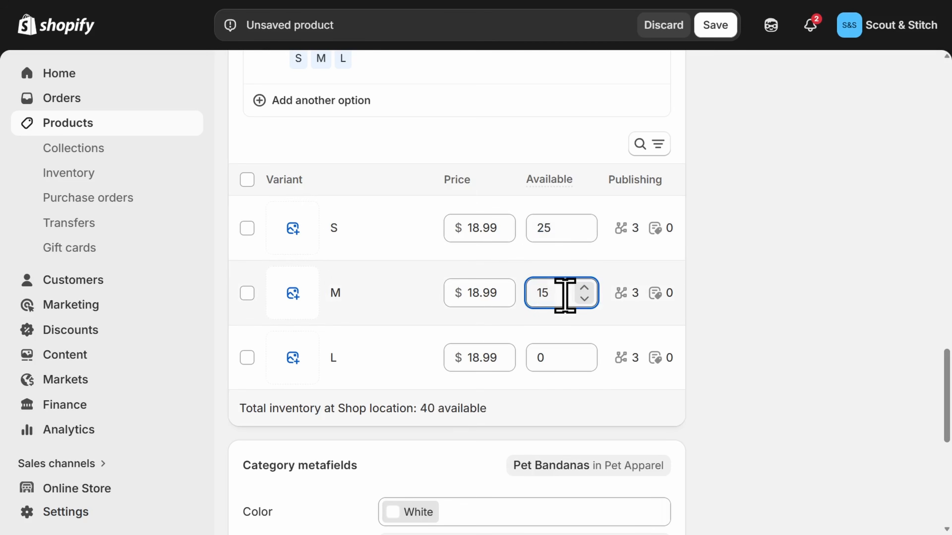
left_click(563, 358)
type("10")
left_click(702, 389)
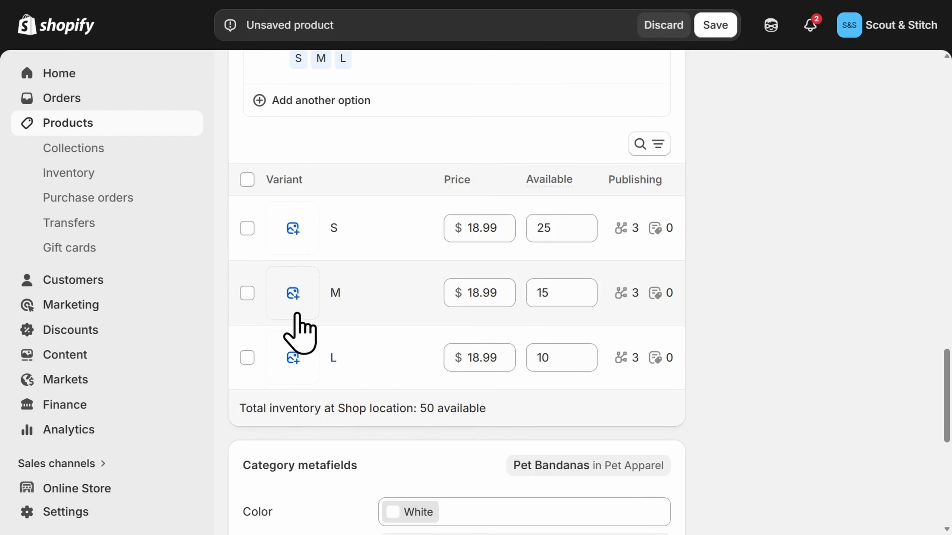
Replace the White Color metafield with Blue and review the product's search engine listing fields.
scroll(305, 397, "down", 8)
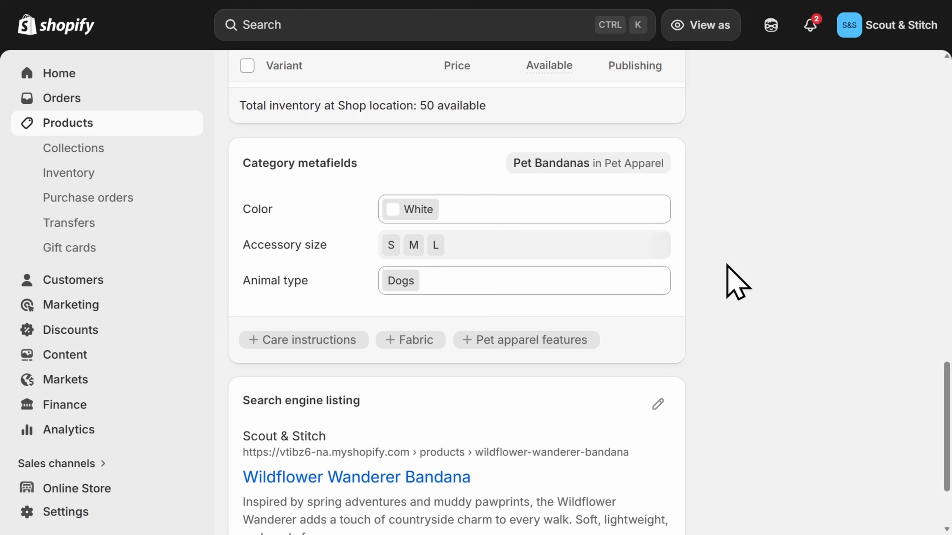
left_click(415, 214)
left_click(445, 210)
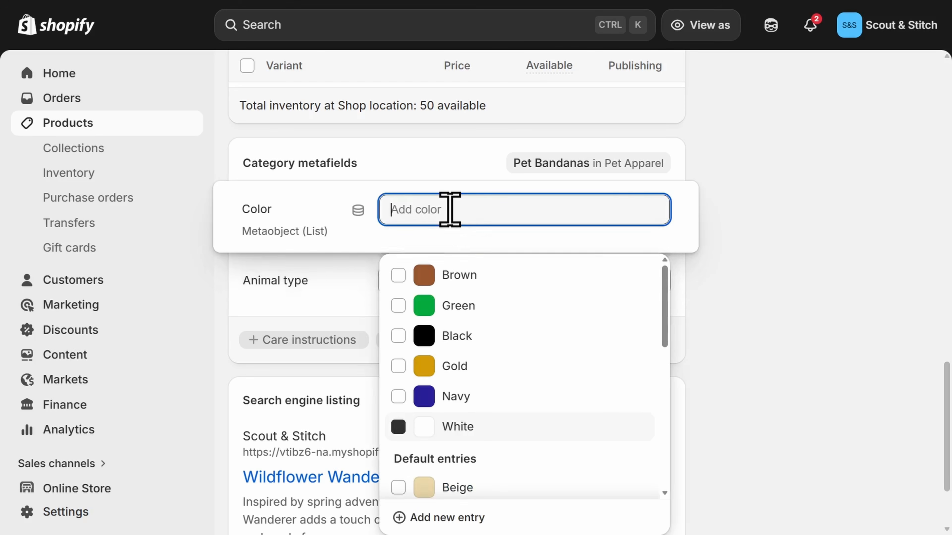
type("blue")
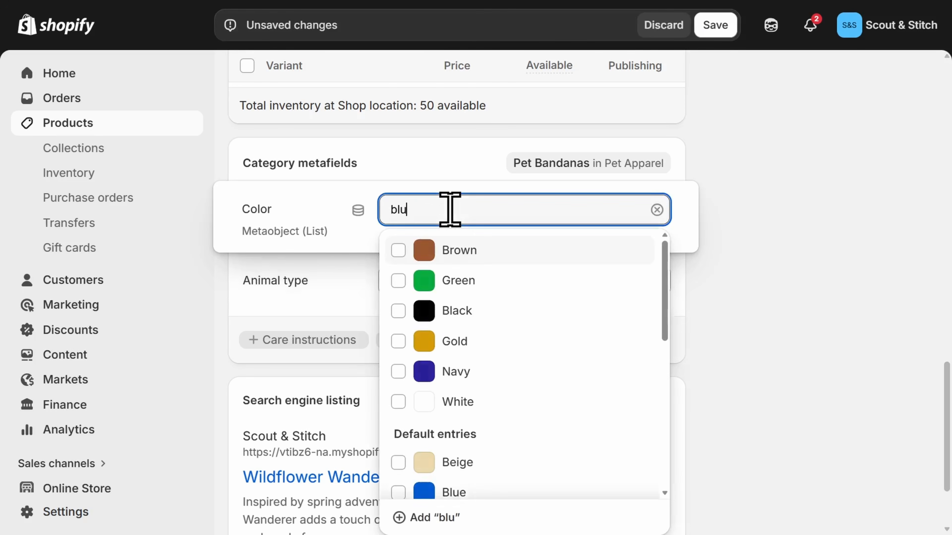
left_click(403, 278)
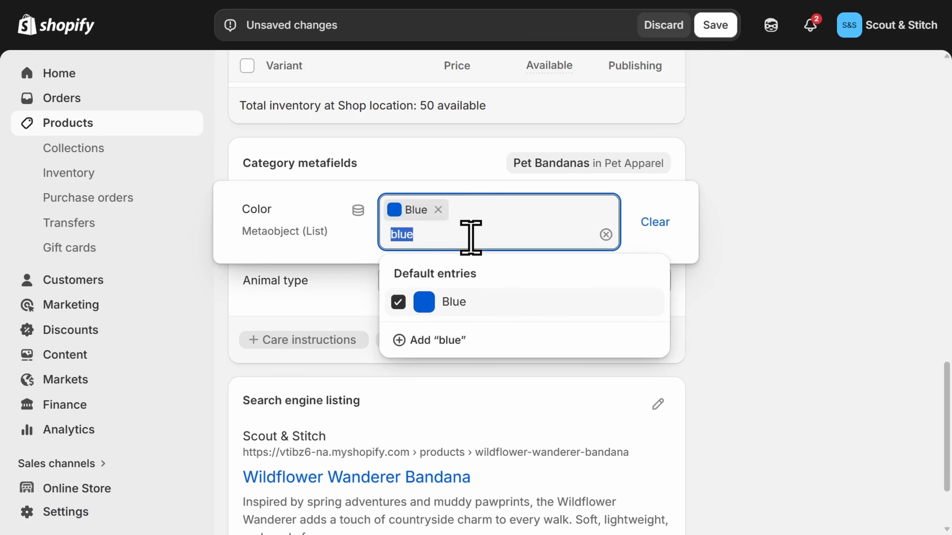
left_click(727, 276)
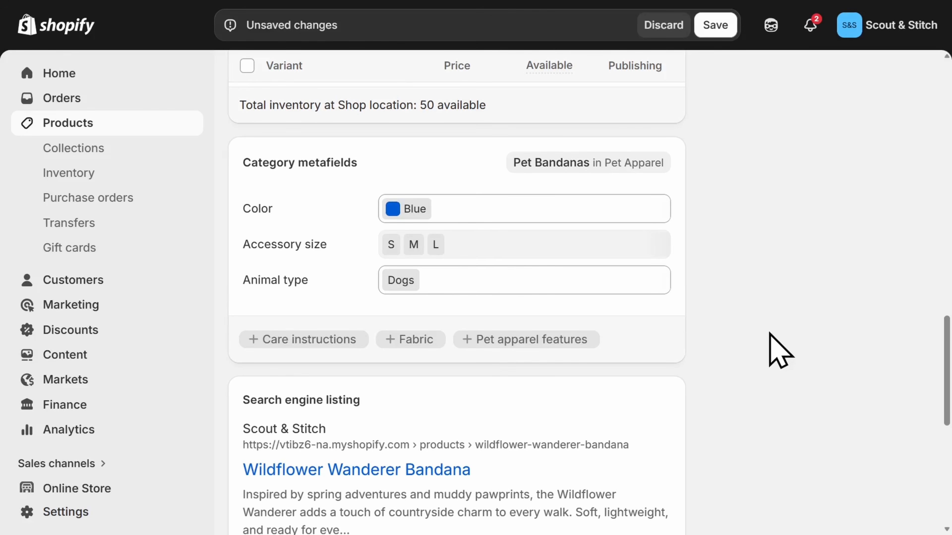
scroll(777, 351, "down", 5)
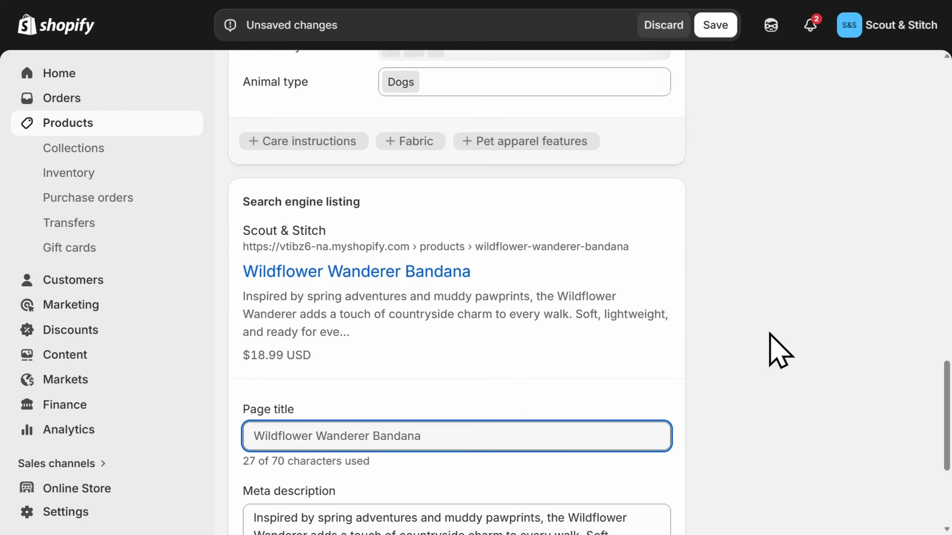
scroll(778, 351, "down", 5)
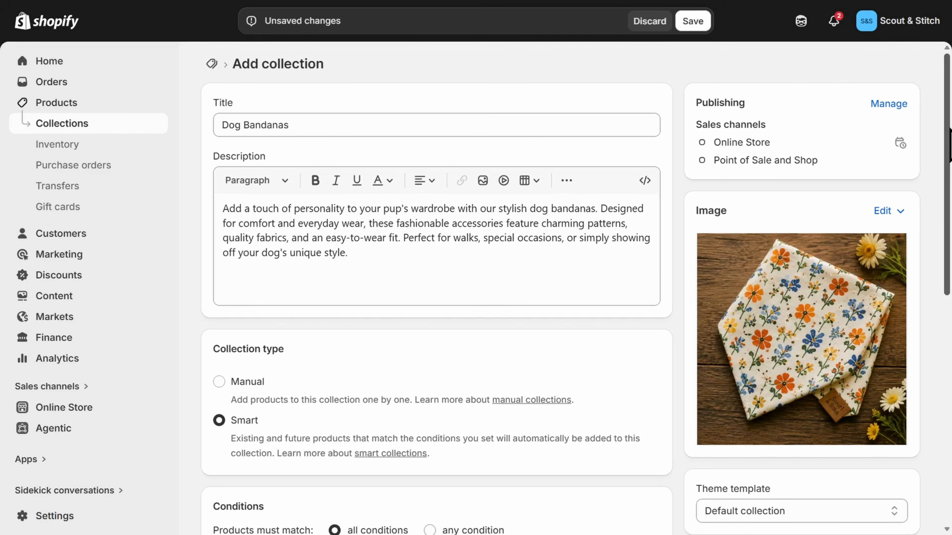
Review the Dog Bandanas smart collection's type, conditions and matching products.
left_click_drag(949, 127, 938, 245)
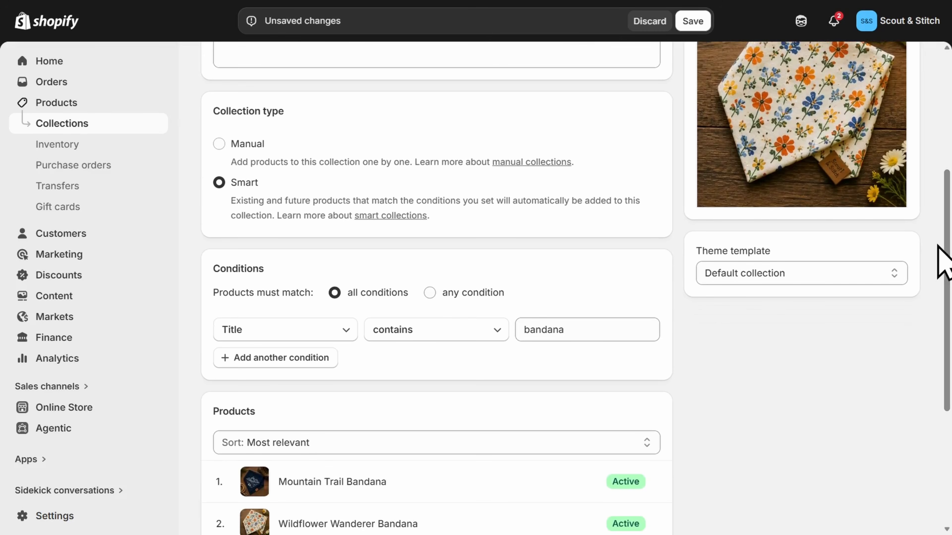
left_click_drag(938, 246, 937, 304)
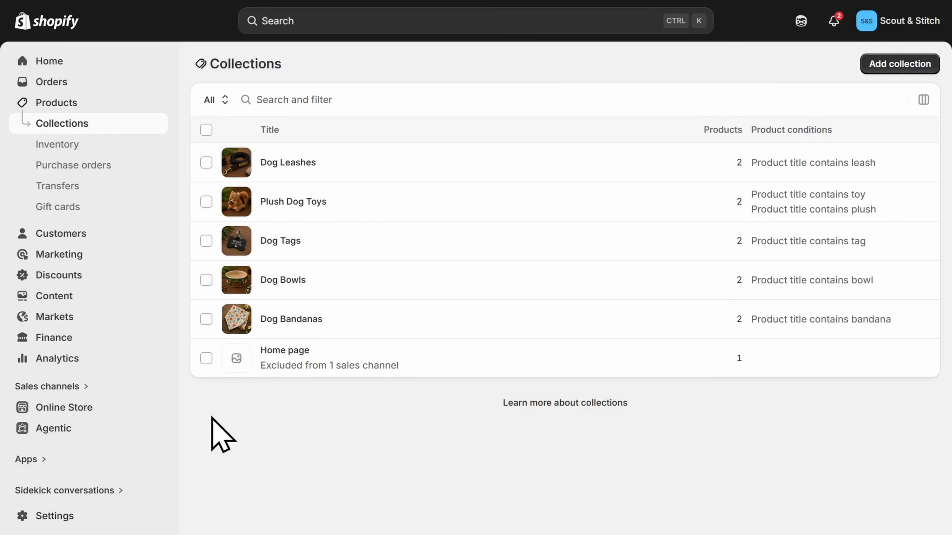
Open the online store's theme page from Home, look through the suggested themes and visit the Theme Store.
left_click(92, 71)
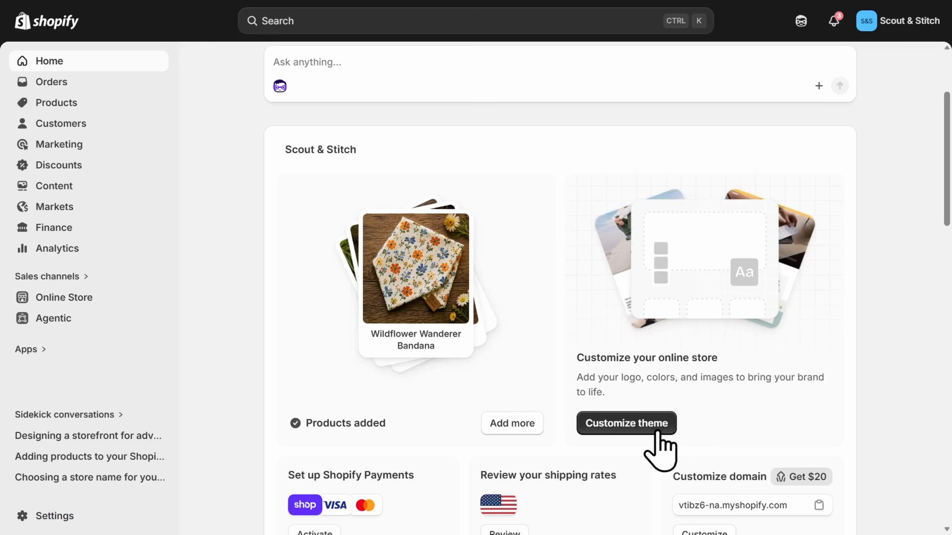
left_click(659, 433)
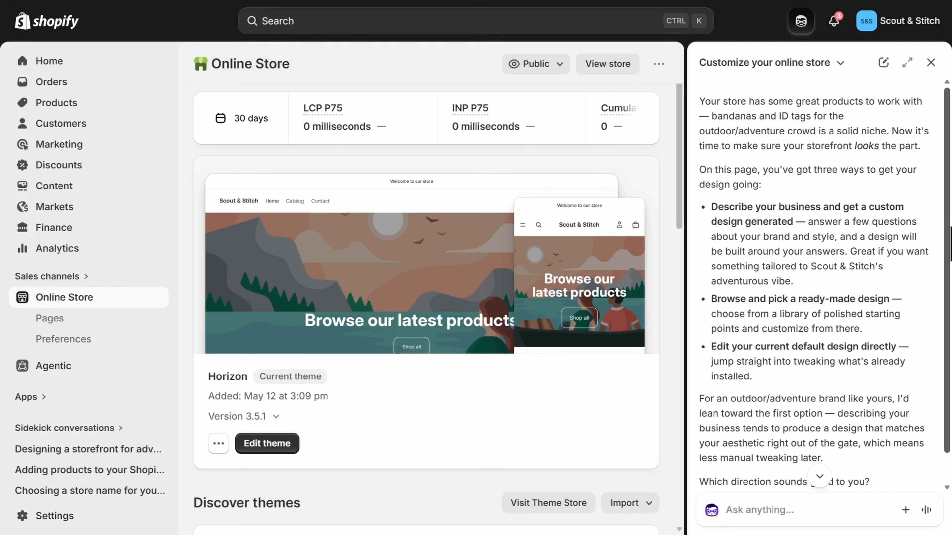
left_click_drag(683, 106, 680, 411)
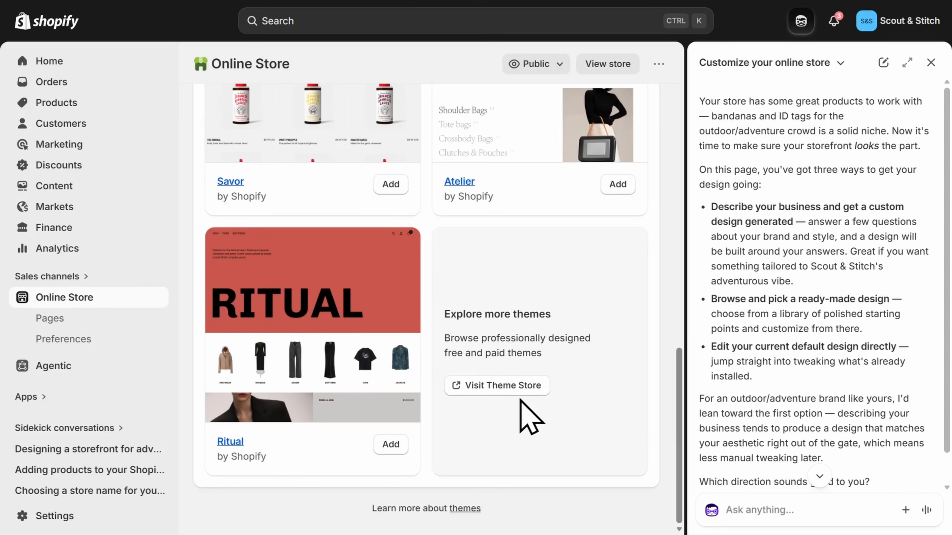
left_click(516, 389)
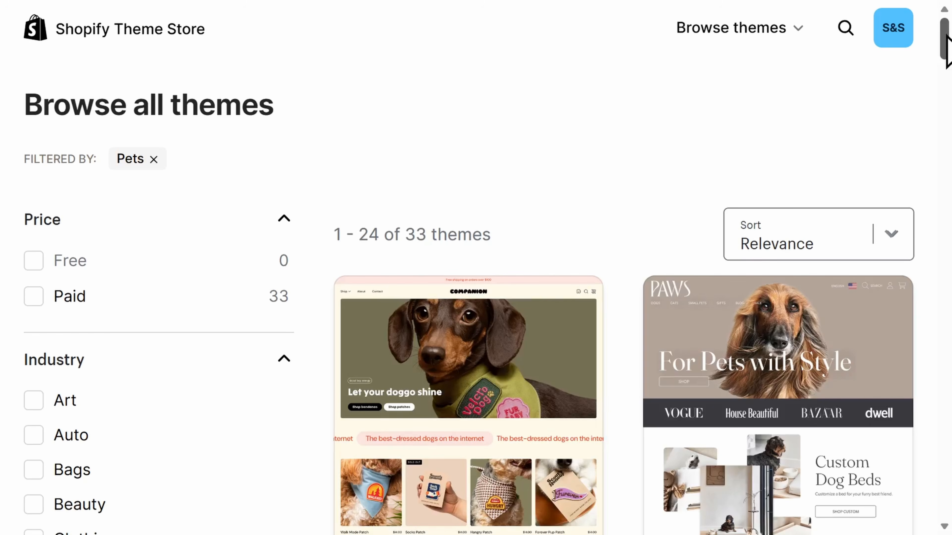
Replace the Pets filter with the Free price filter and browse the free themes.
mouse_move(945, 36)
left_mouse_down()
mouse_move(949, 155)
mouse_move(949, 36)
left_mouse_up()
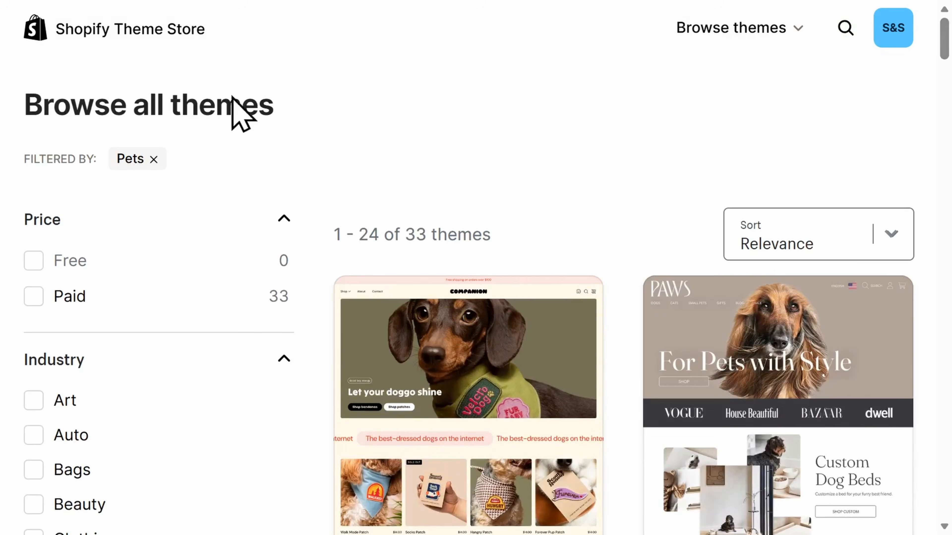
left_click(155, 160)
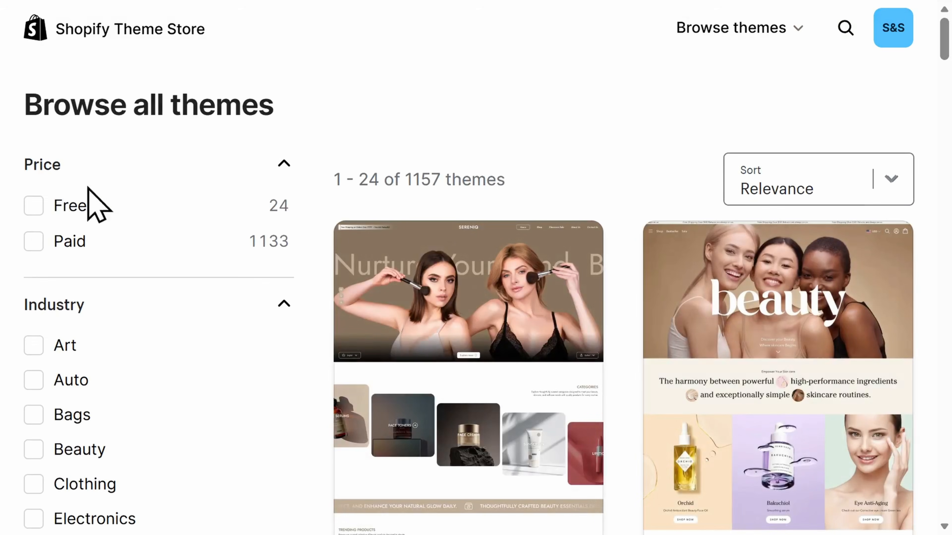
left_click(34, 206)
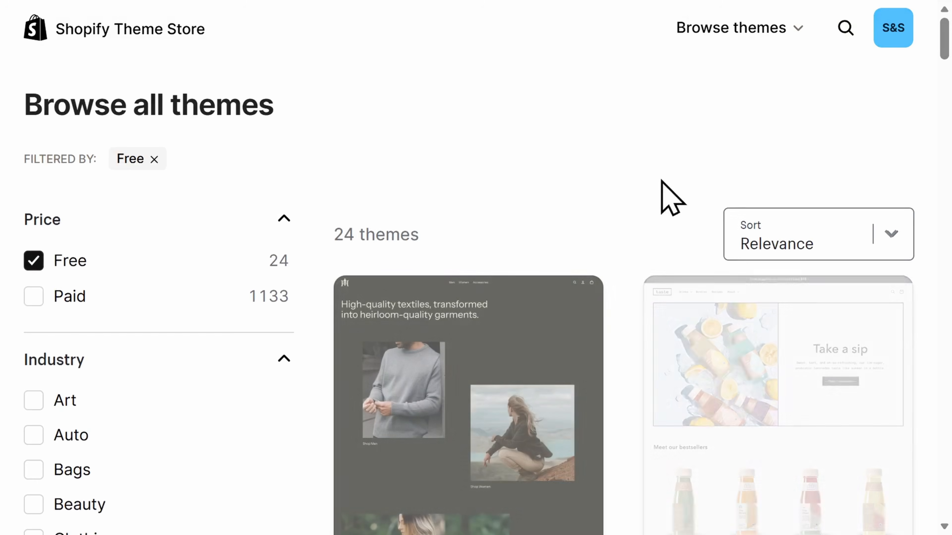
left_click_drag(948, 33, 949, 77)
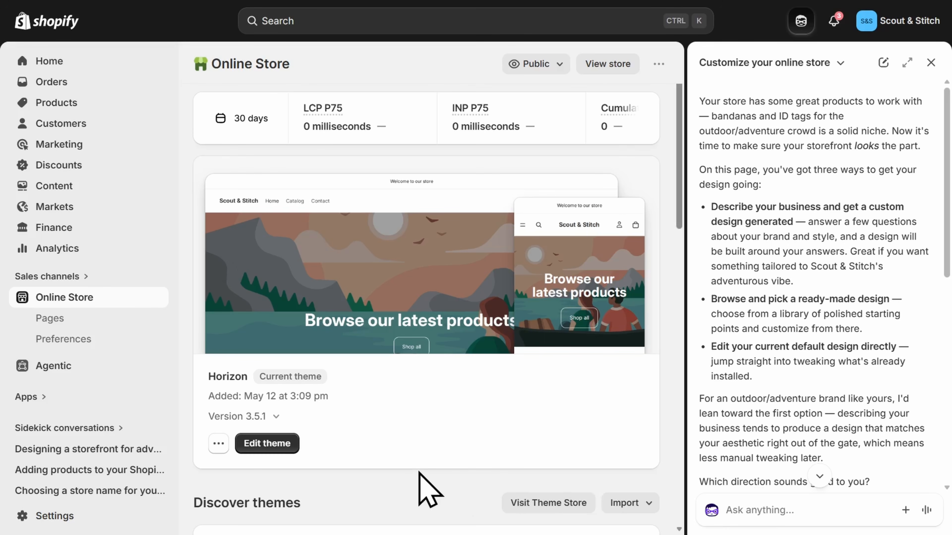
Edit the Horizon theme, set the announcement text to "FREE SHIPPING ON ORDERS $50+" and open the Header section's settings.
left_click(267, 444)
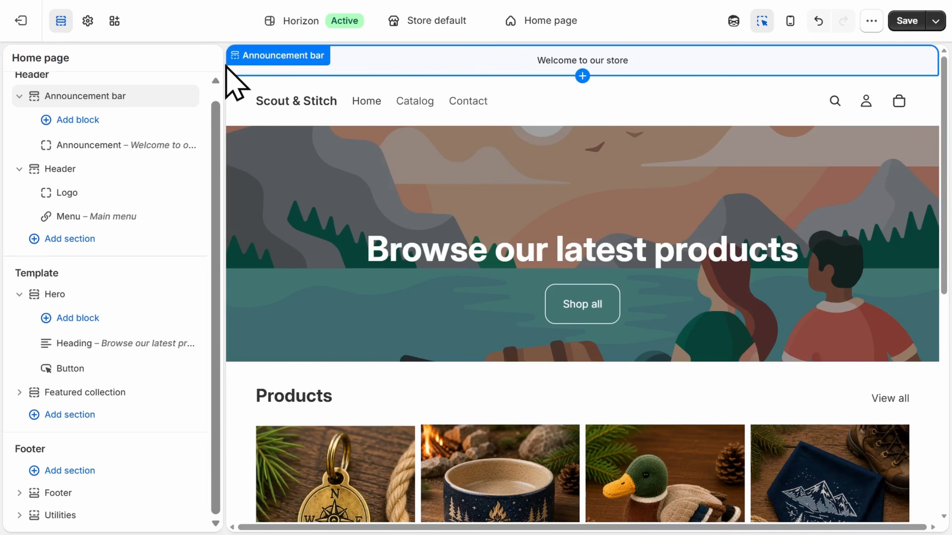
left_click(133, 146)
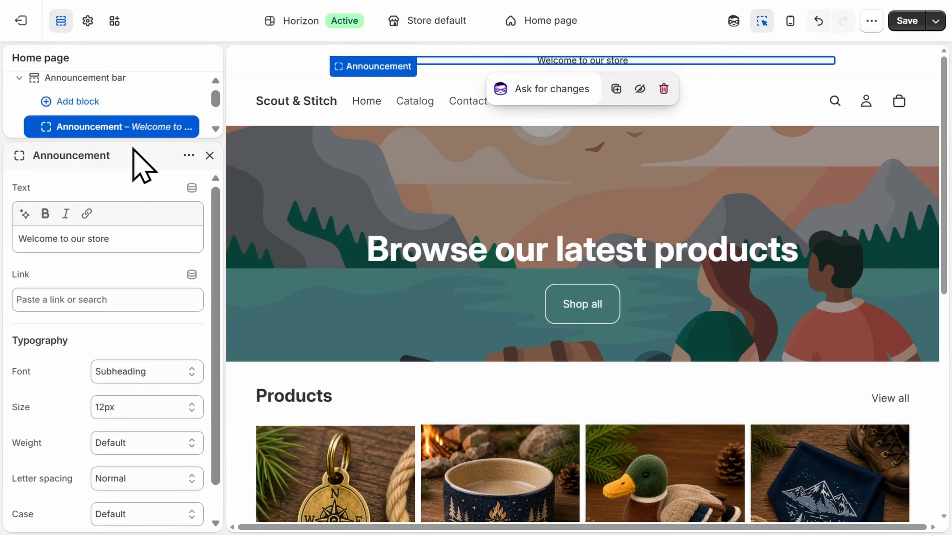
left_click_drag(115, 236, 11, 232)
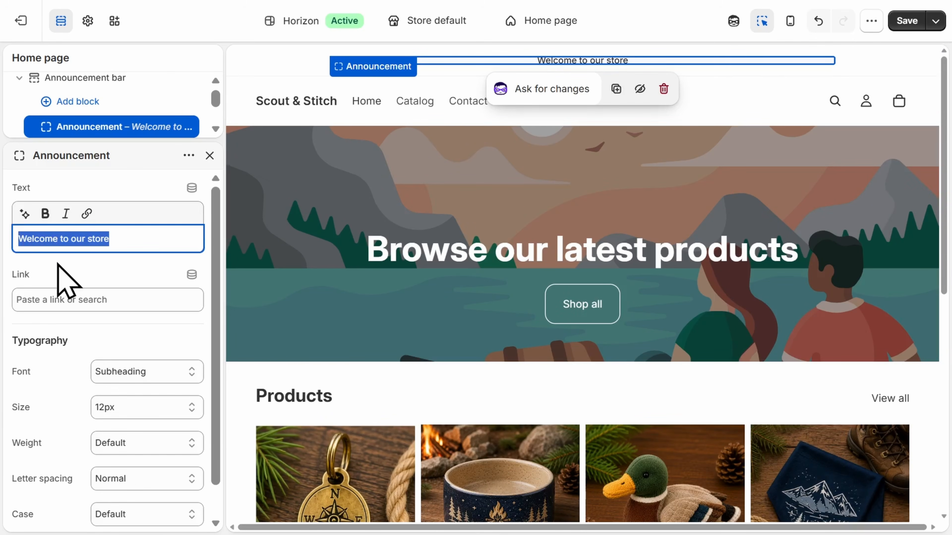
type("FREE SHIPPING ON ORDERS $50+")
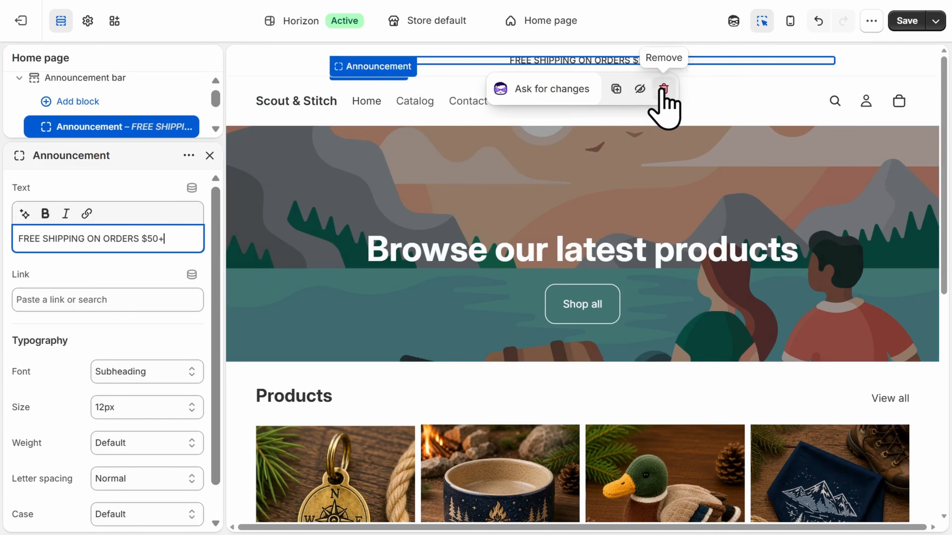
scroll(219, 266, "down", 1)
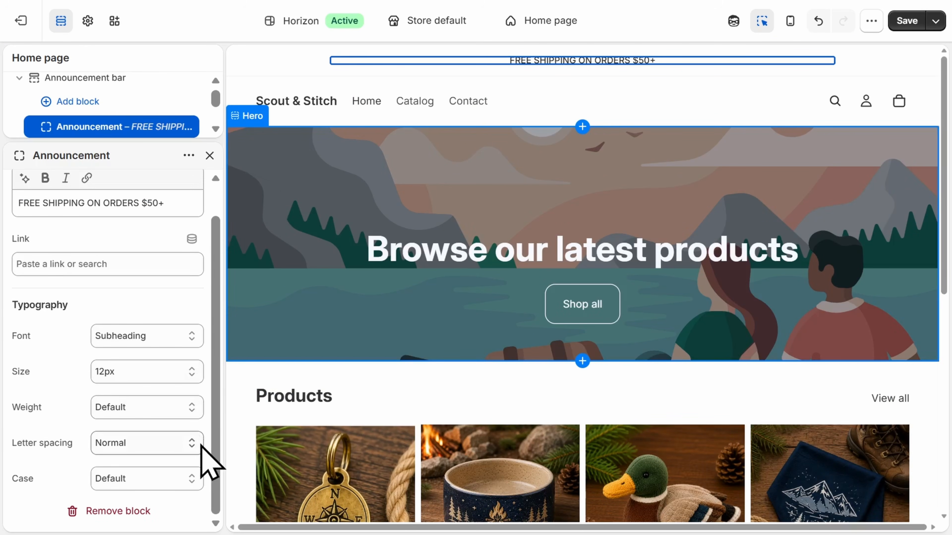
scroll(221, 439, "up", 1)
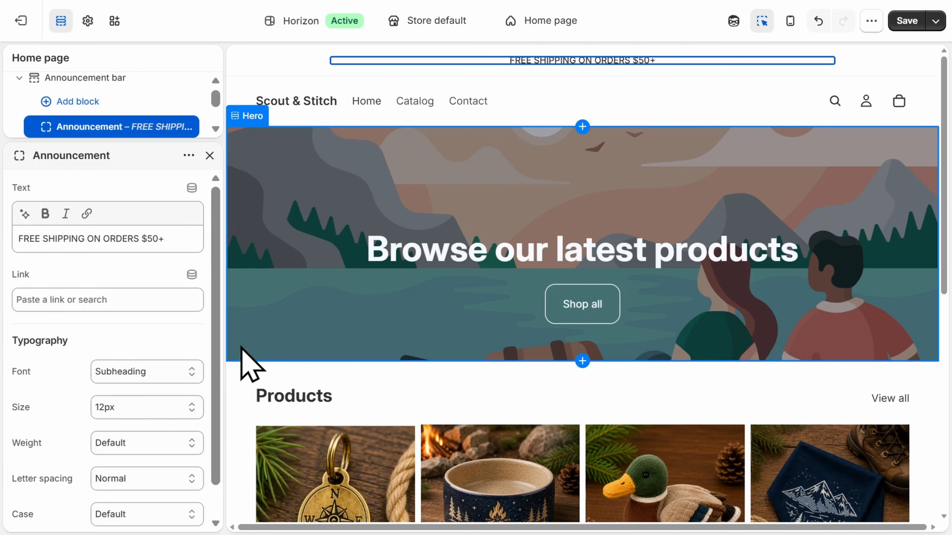
left_click(211, 155)
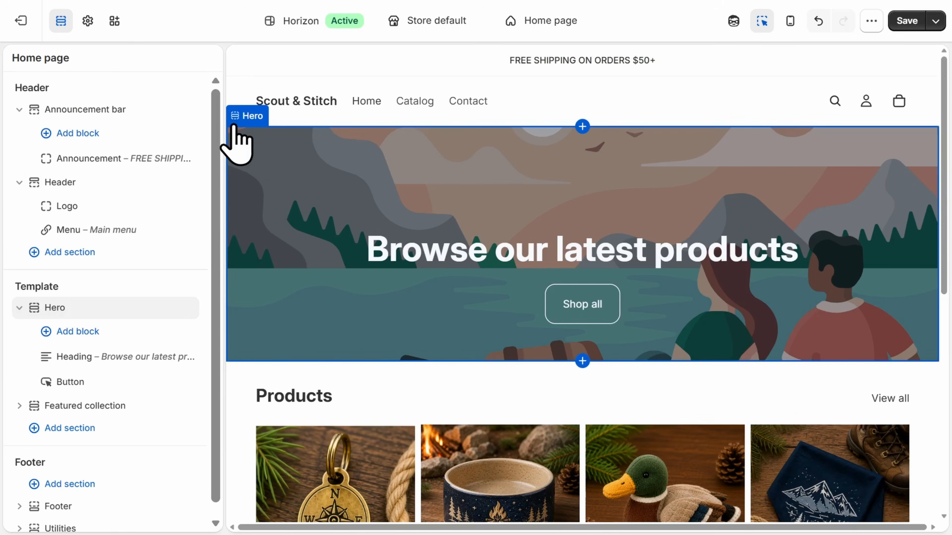
left_click(280, 104)
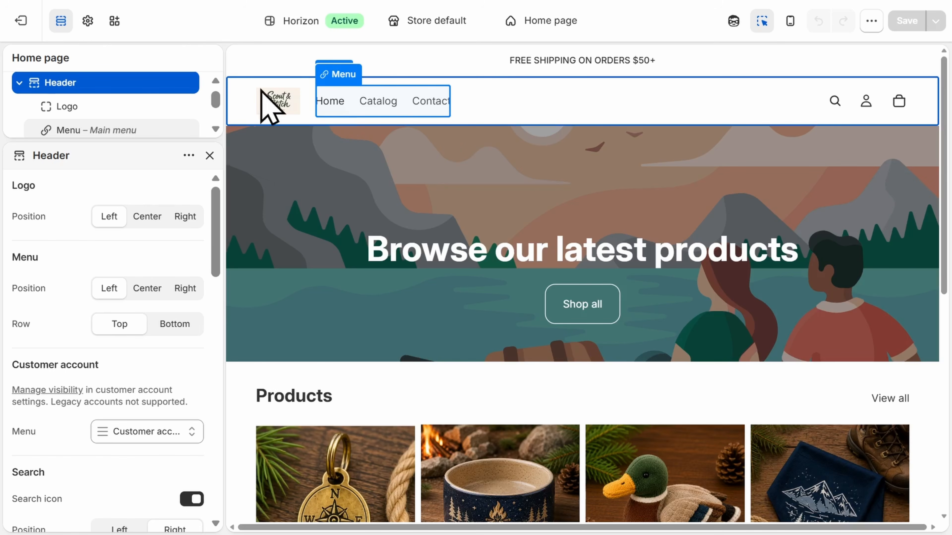
Leave the theme editor, open the Main menu under the store's menus and relabel its Contact item as "About Us".
left_click(23, 27)
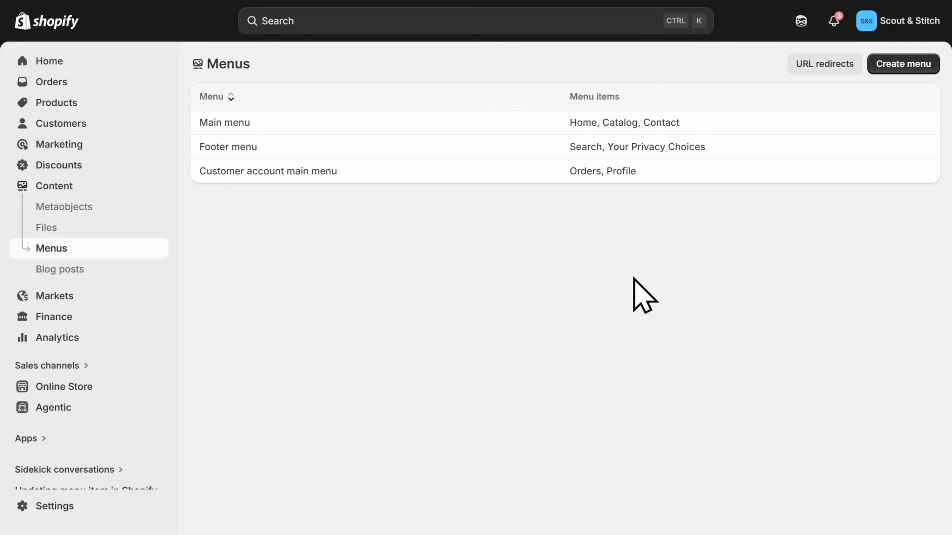
left_click(620, 127)
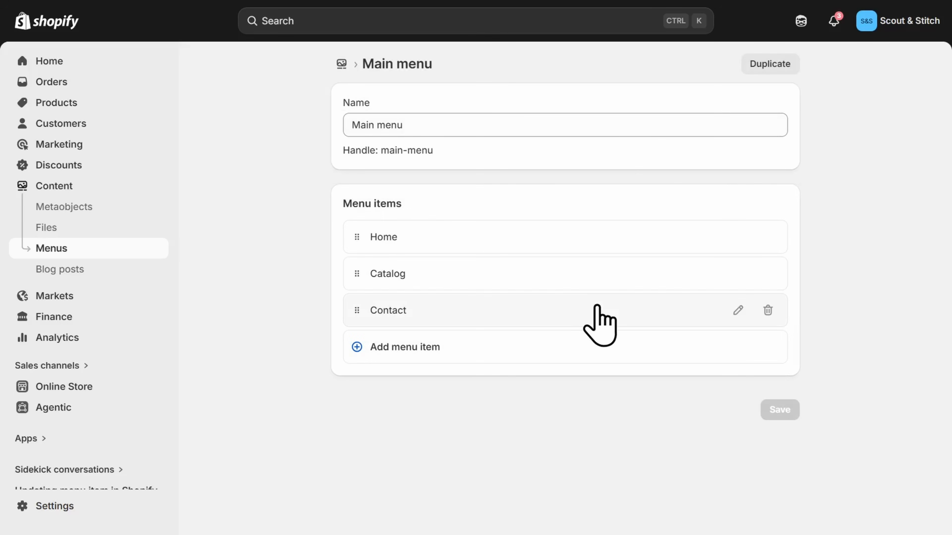
left_click(738, 310)
key("BackSpace")
key("BackSpace")
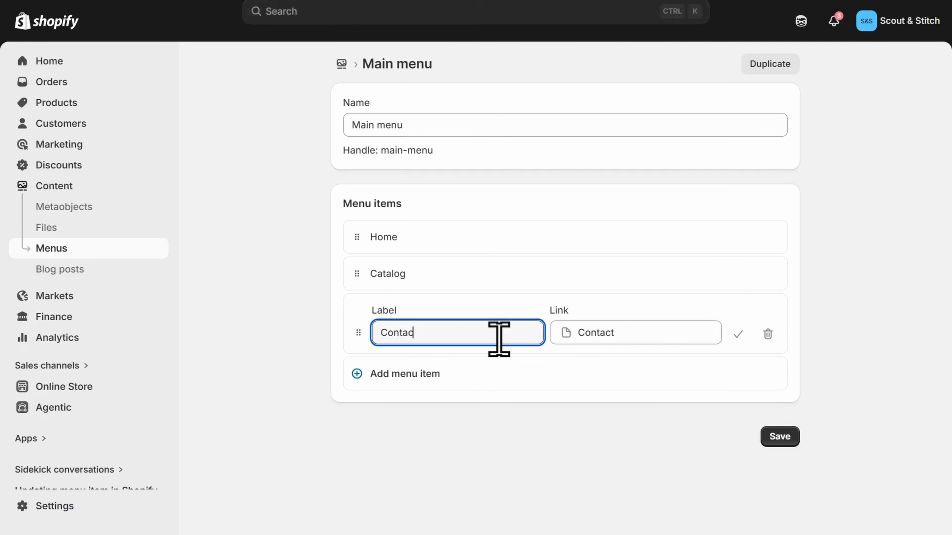
key("BackSpace")
key("BackSpace")
key("BackSpace")
key("BackSpace")
key("BackSpace")
type("About Us")
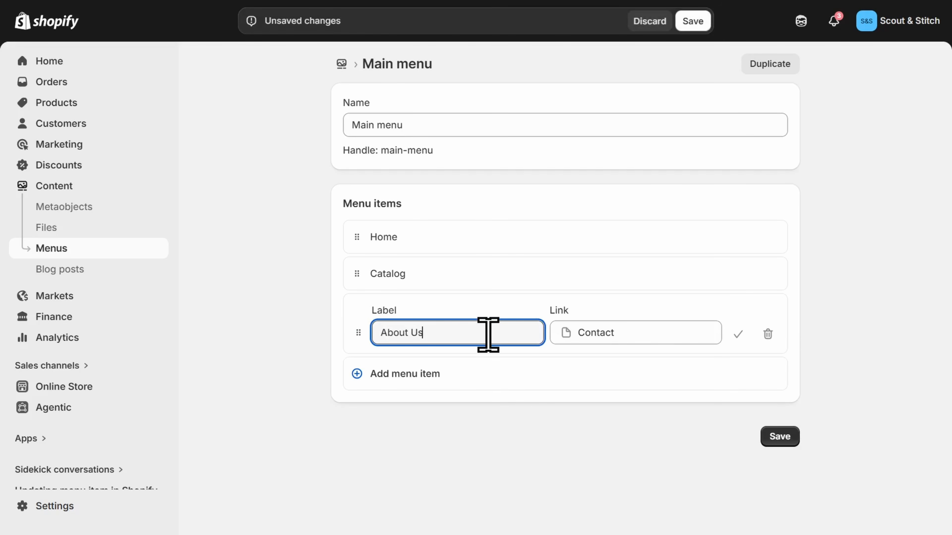
left_click(738, 334)
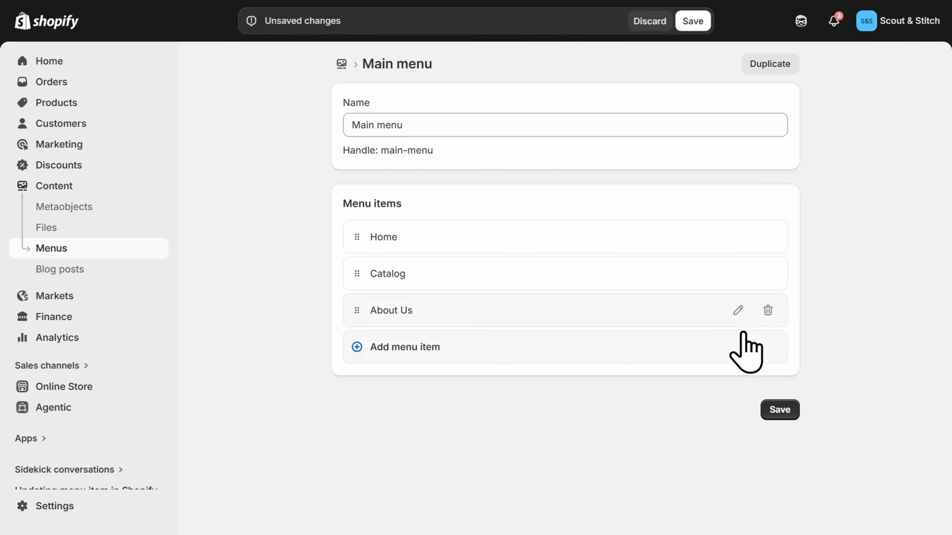
Move the About Us item above Catalog in the Main menu and save the menu.
left_click_drag(354, 316, 357, 276)
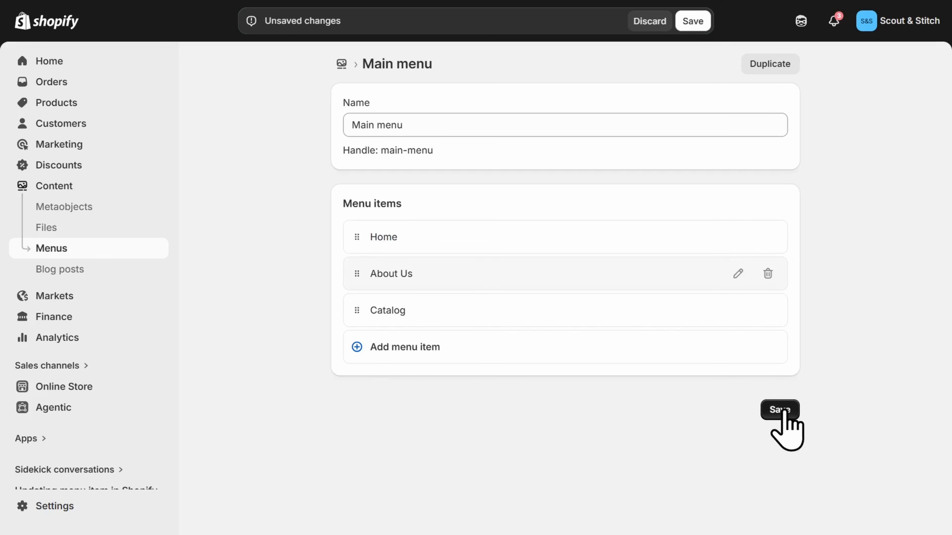
left_click(783, 412)
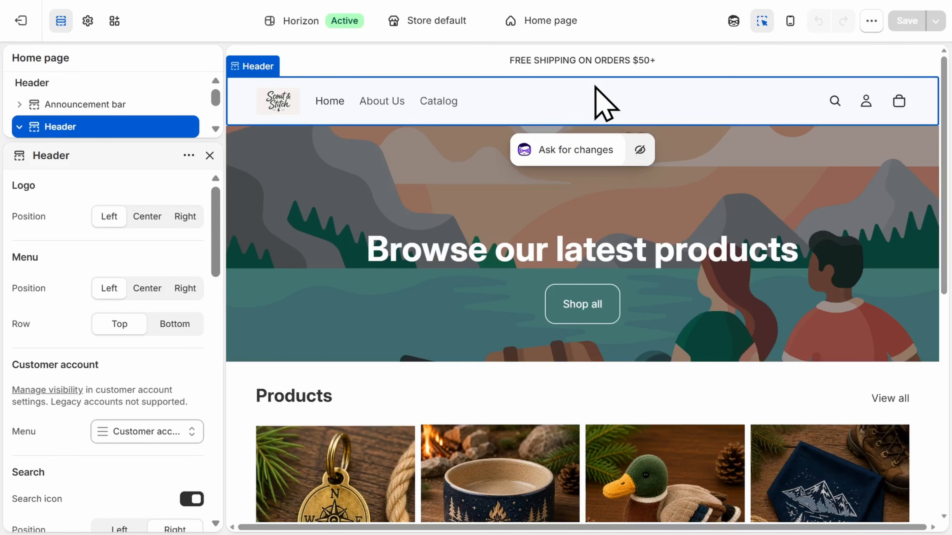
Set the Hero section's Media 1 image to the Scout & Stitch "Adventure Together" banner and delete its heading and Shop all button.
left_click(233, 142)
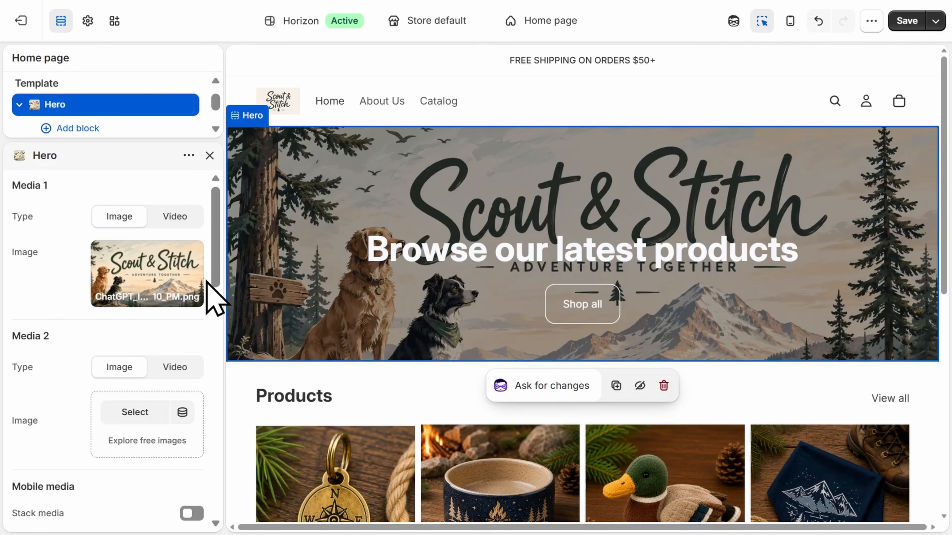
mouse_move(191, 275)
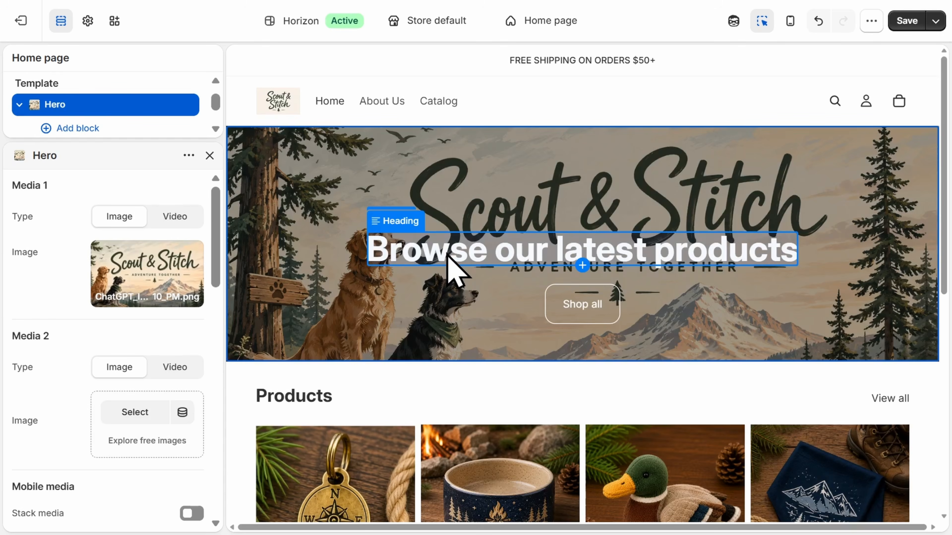
left_click(454, 270)
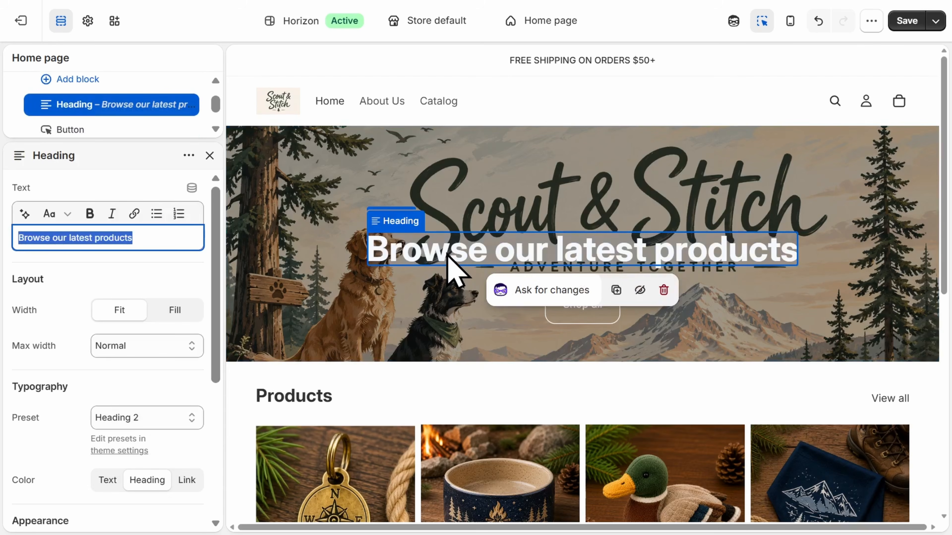
left_click(664, 290)
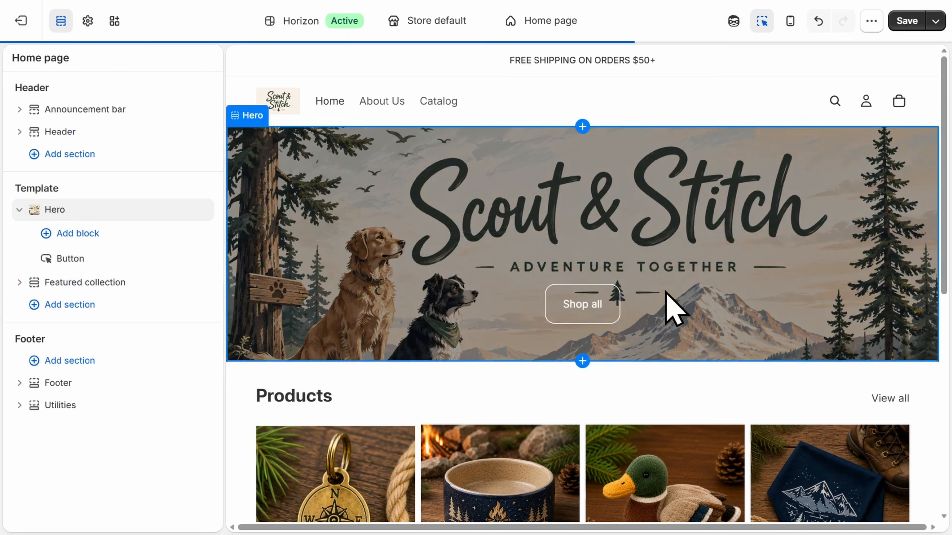
left_click(586, 310)
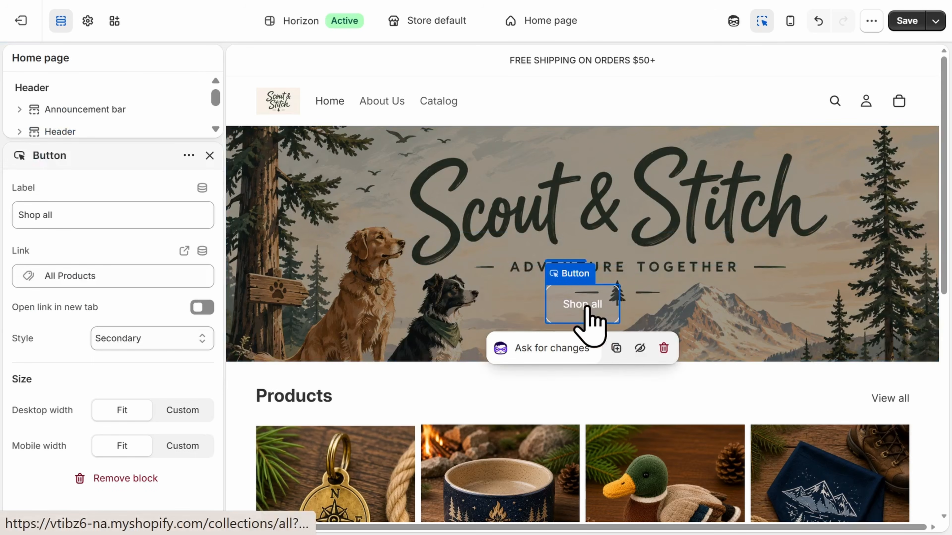
left_click(663, 348)
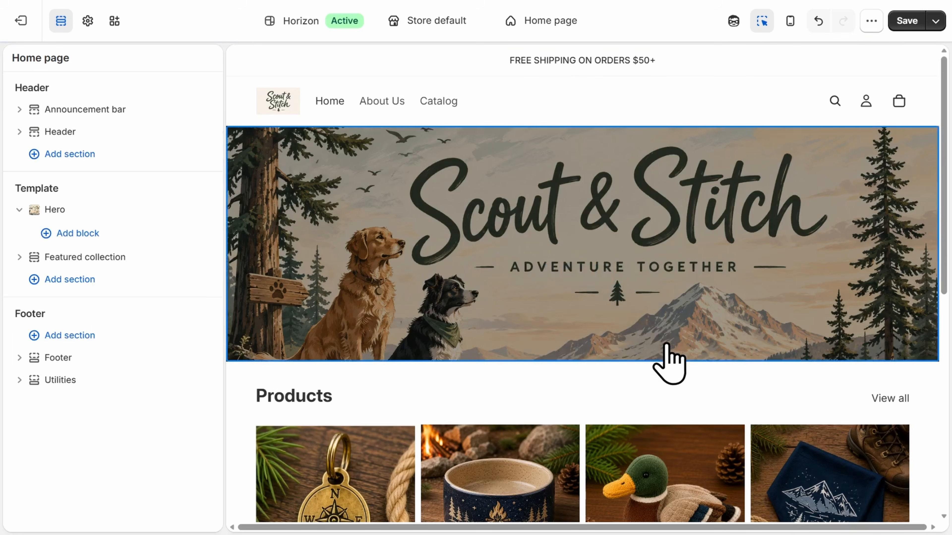
Add a "Collection list: Carousel" section between the Hero and Featured collection sections.
left_click(656, 366)
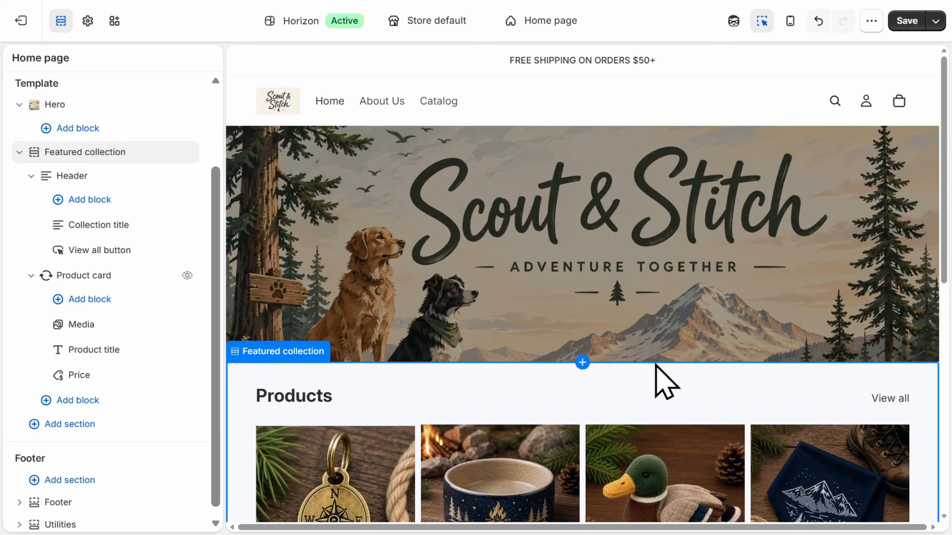
scroll(656, 366, "down", 5)
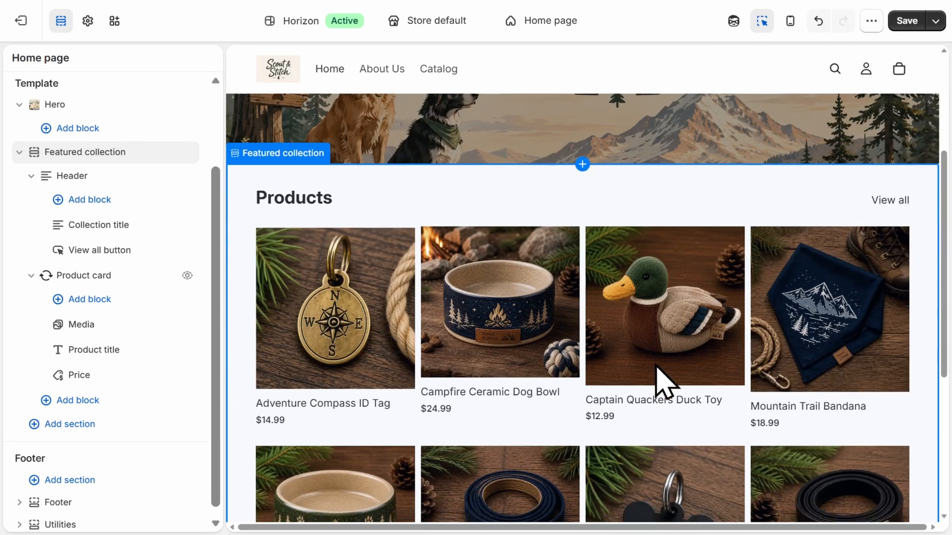
scroll(657, 375, "up", 5)
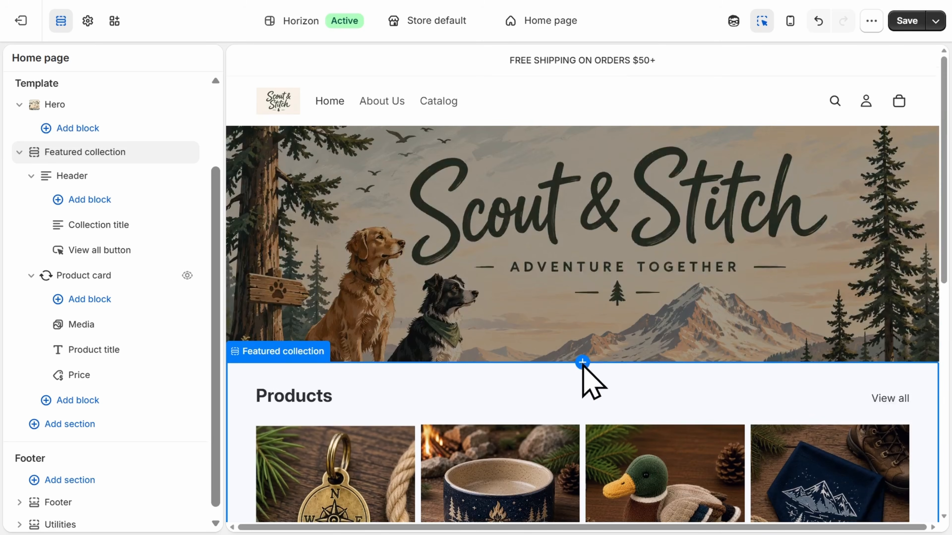
left_click(583, 364)
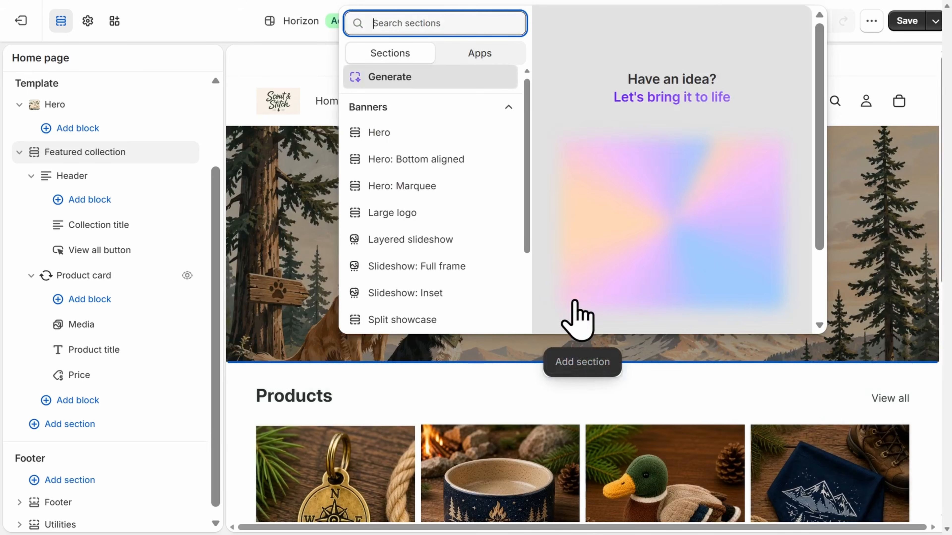
scroll(530, 217, "down", 3)
left_click_drag(528, 241, 524, 310)
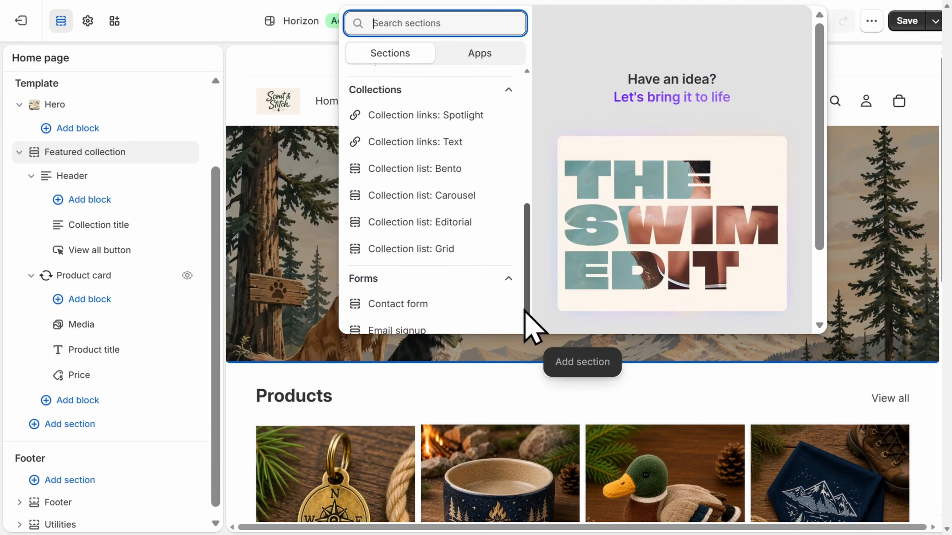
mouse_move(475, 194)
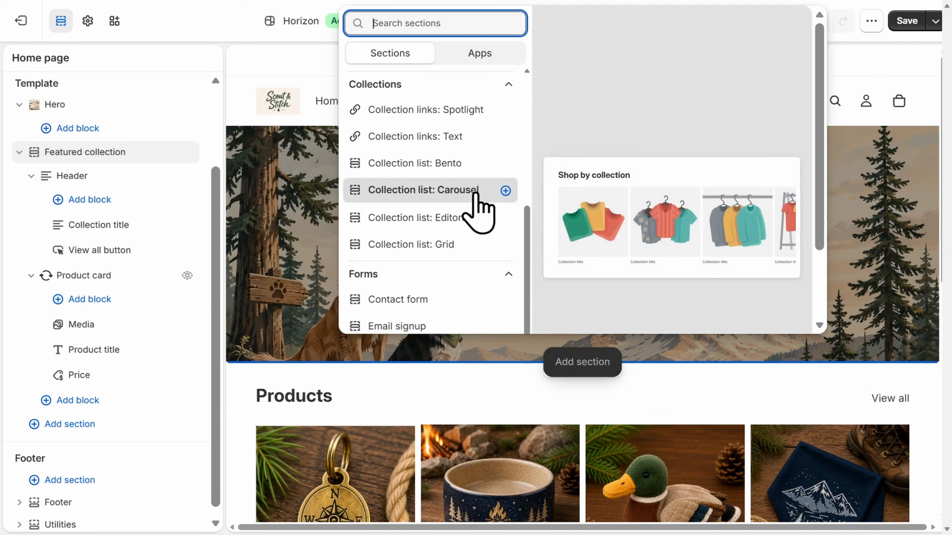
left_click(475, 194)
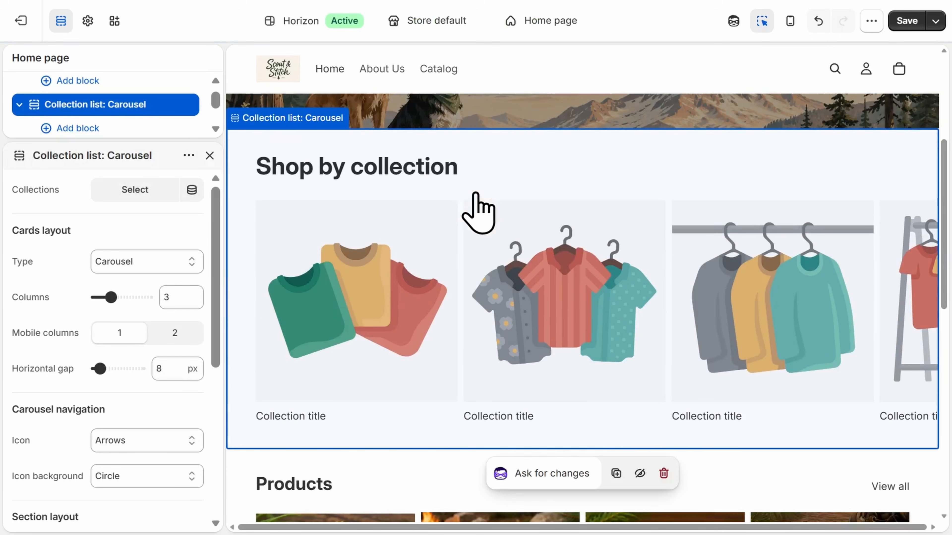
Assign the Dog Bandanas, Dog Bowls, Dog Leashes, Dog Tags and Plush Dog Toys collections to the carousel.
left_click(161, 197)
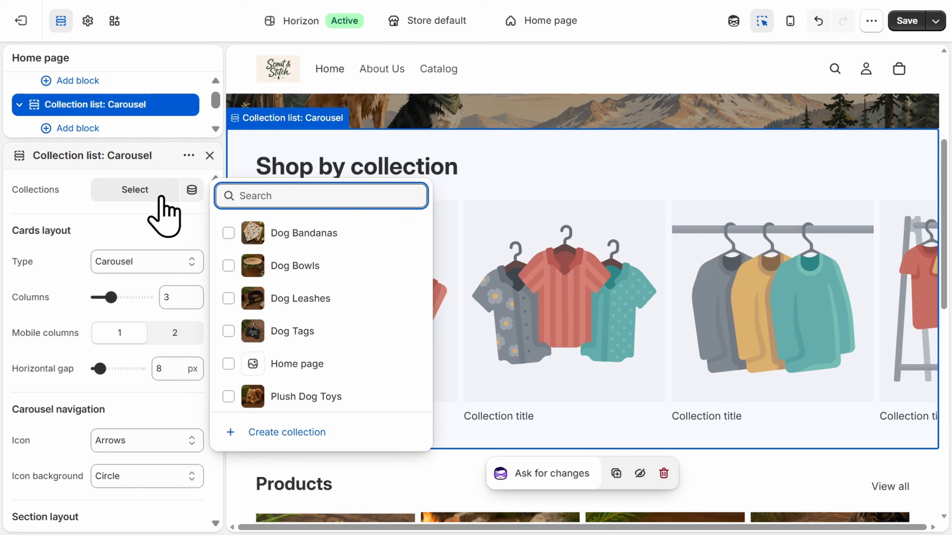
left_click(229, 233)
left_click(229, 266)
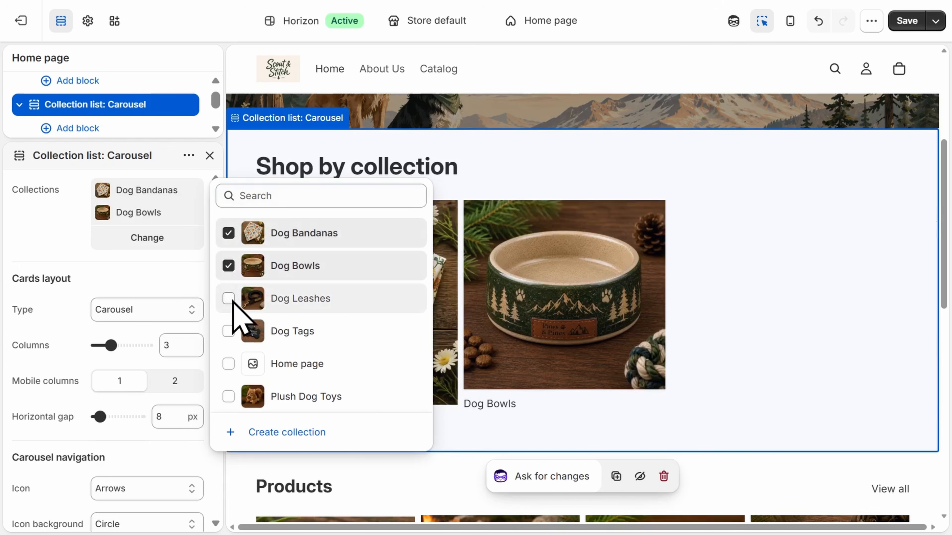
left_click(230, 299)
left_click(230, 331)
left_click(229, 396)
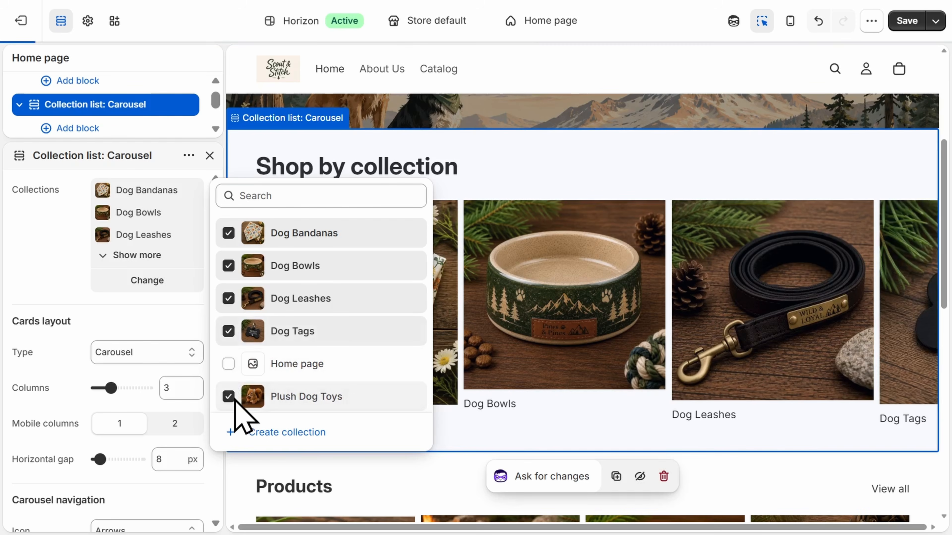
left_click(603, 144)
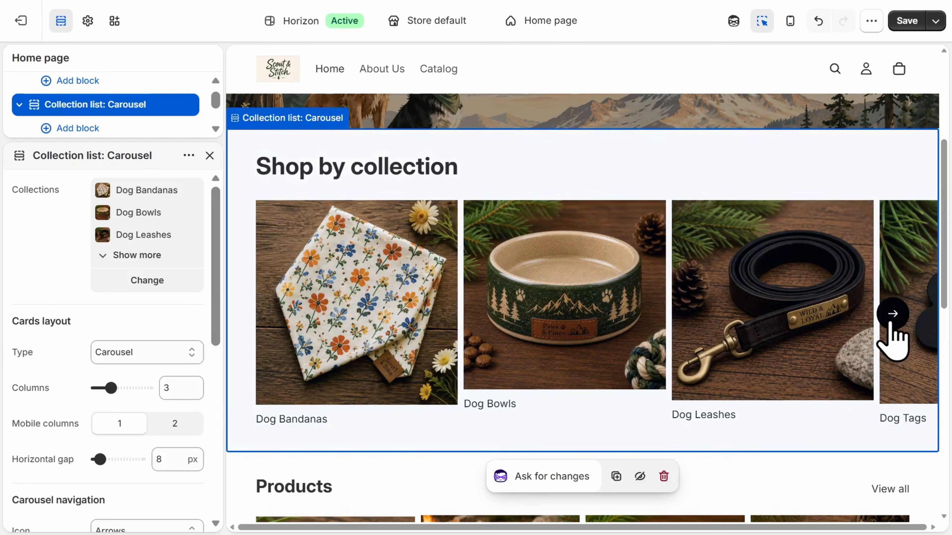
Preview the Shop by collection carousel by advancing it to the last collection and back to the first.
left_click(892, 312)
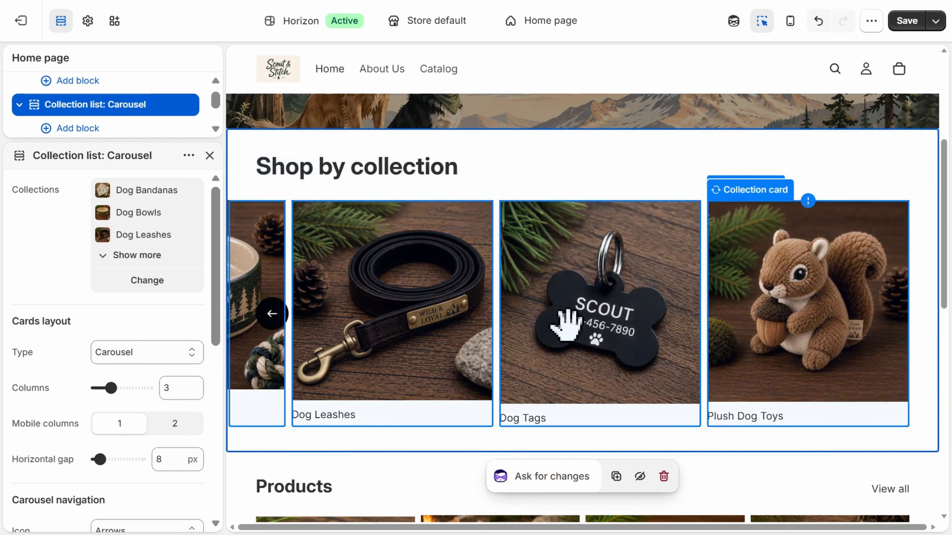
left_click(274, 318)
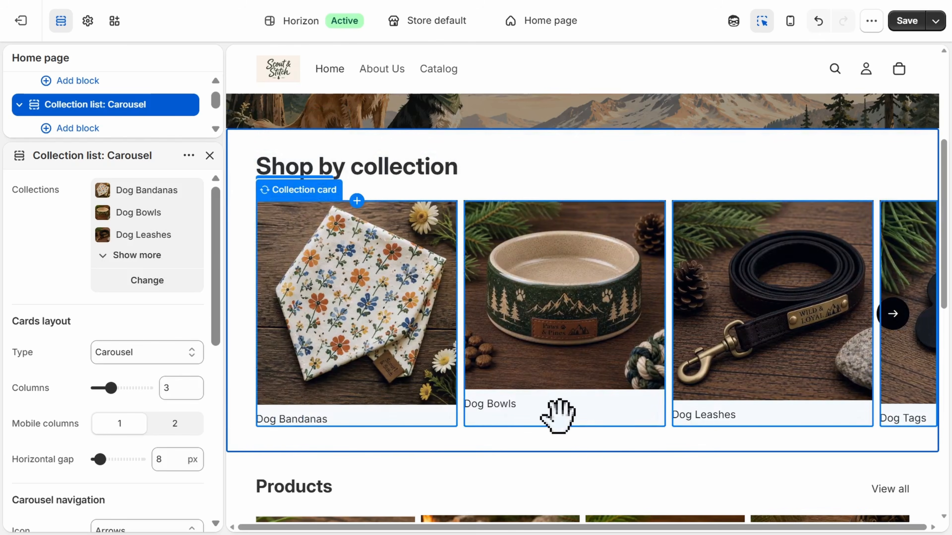
left_click(618, 445)
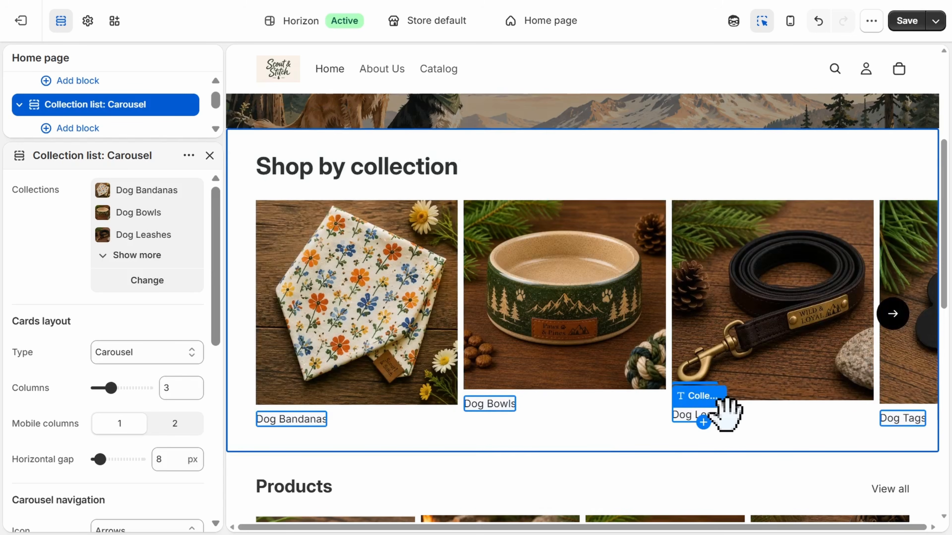
left_click(643, 443)
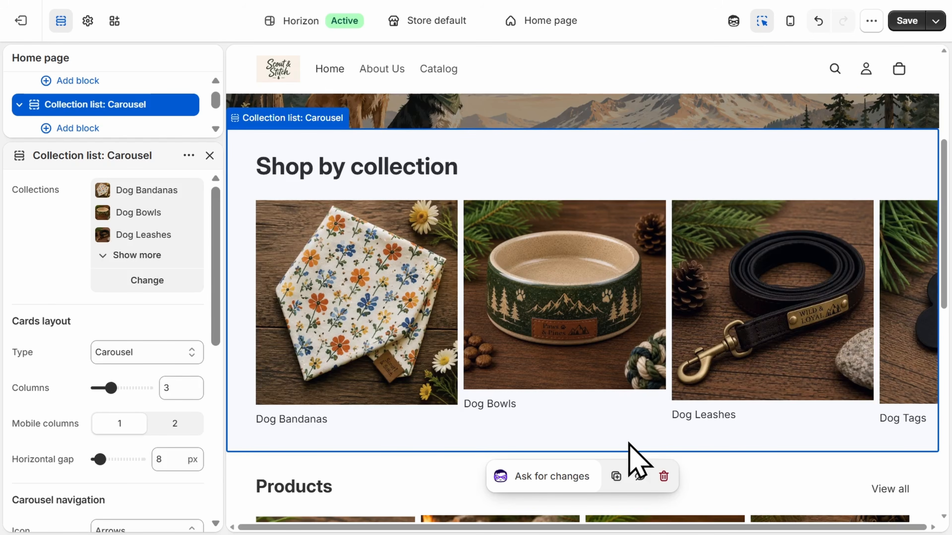
Review the Featured collection section, including the settings of its price and product title blocks and its grid layout.
scroll(622, 438, "down", 10)
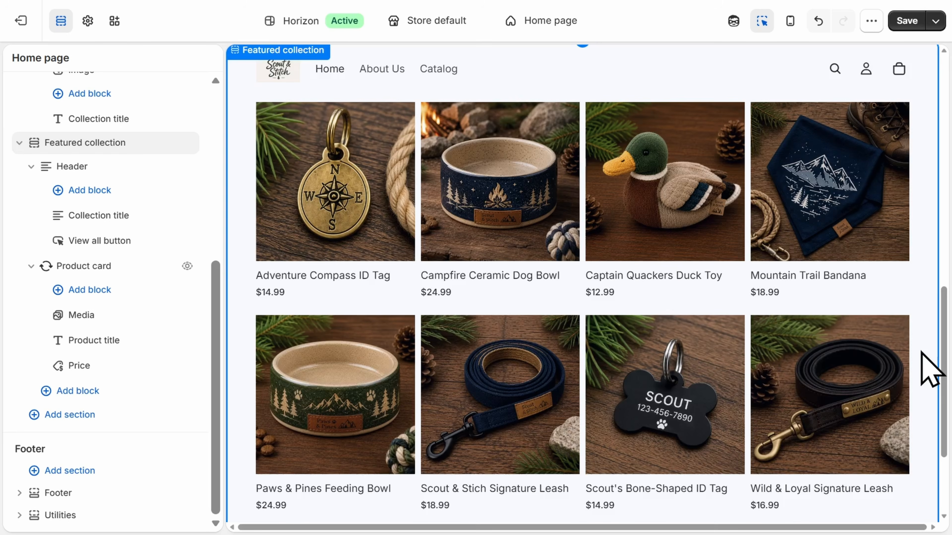
left_click(528, 297)
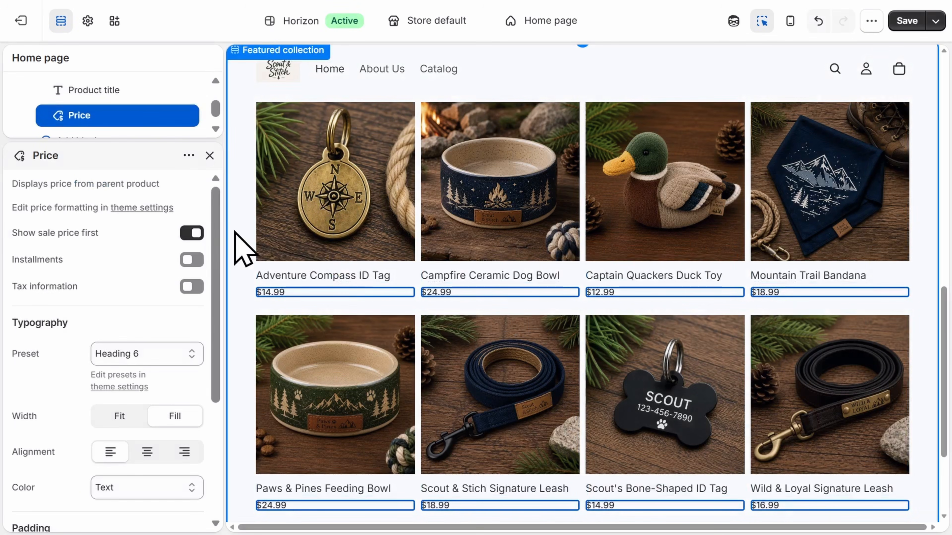
left_click(420, 492)
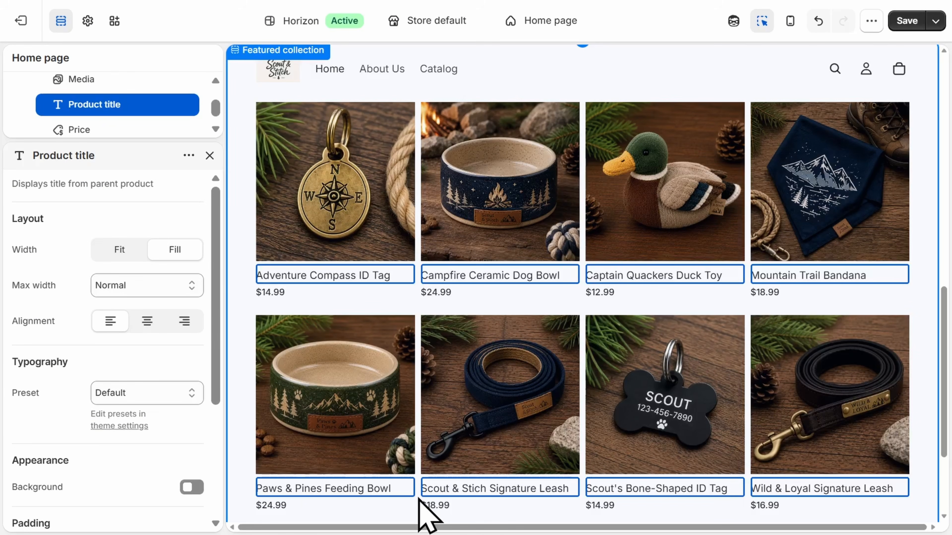
left_click(420, 499)
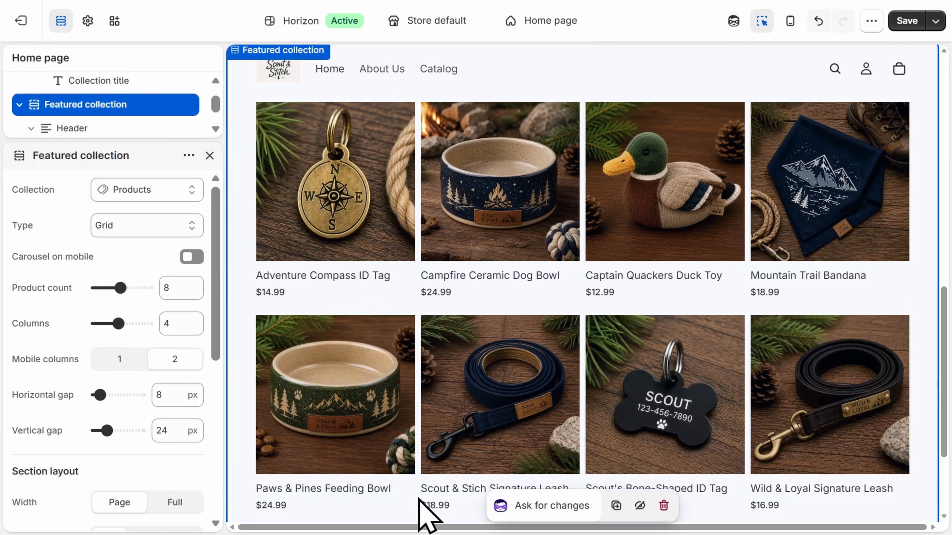
scroll(427, 516, "up", 10)
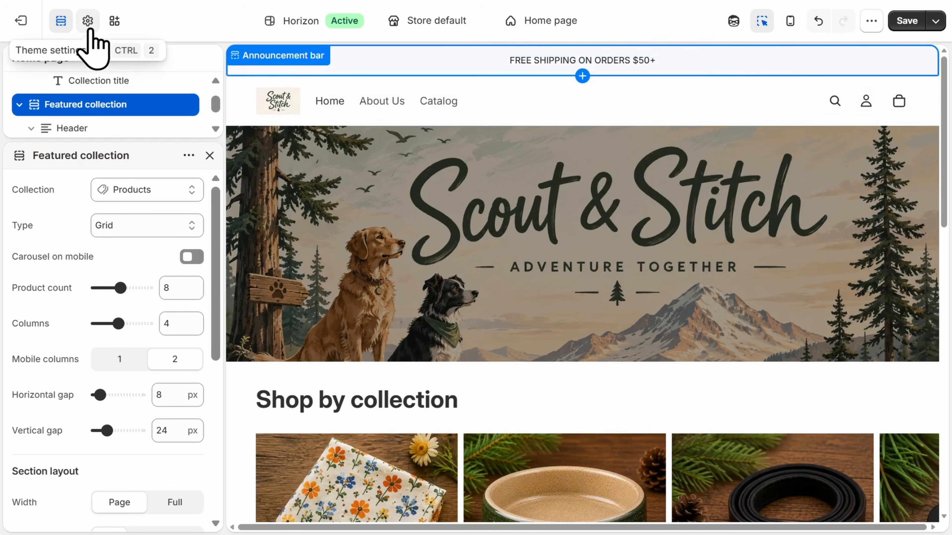
Review the theme's Colors and Typography settings, including the color schemes, font choices and text presets.
left_click(88, 21)
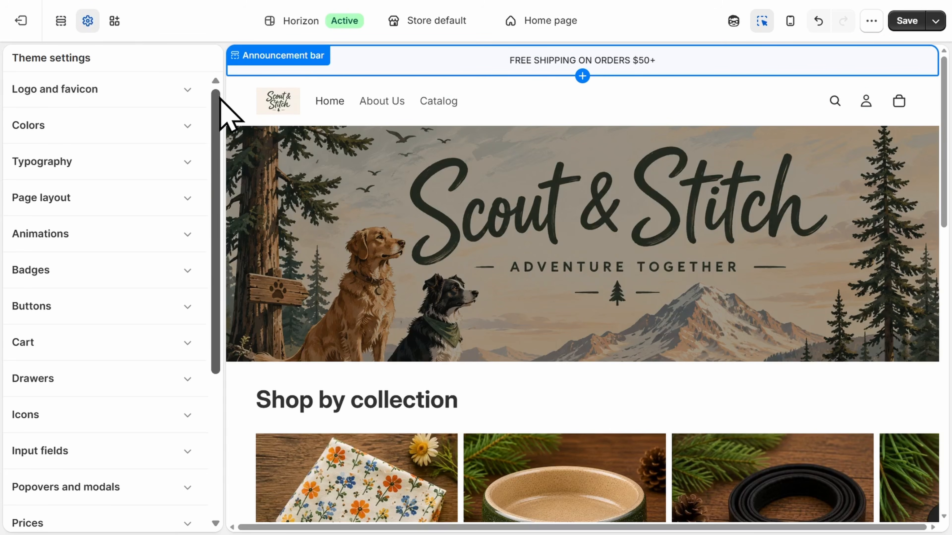
left_click(191, 129)
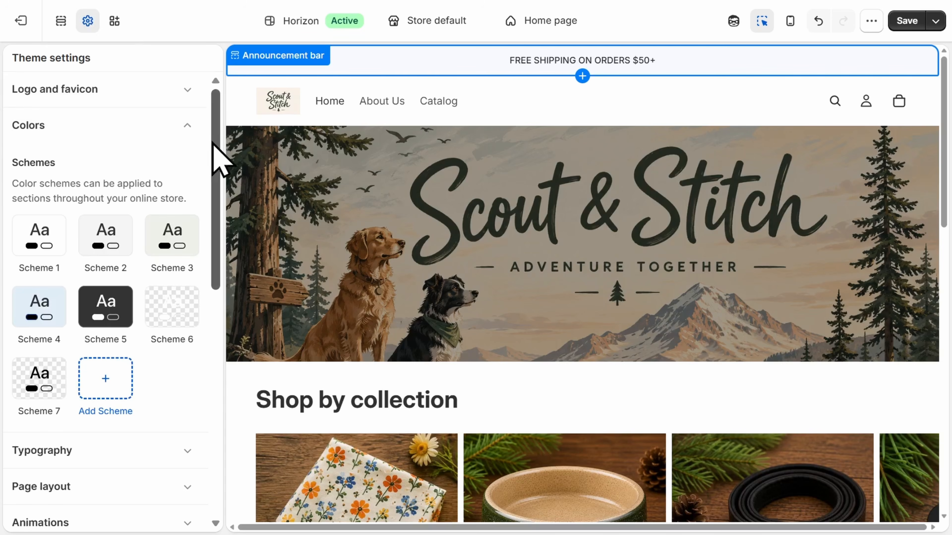
left_click_drag(217, 145, 219, 173)
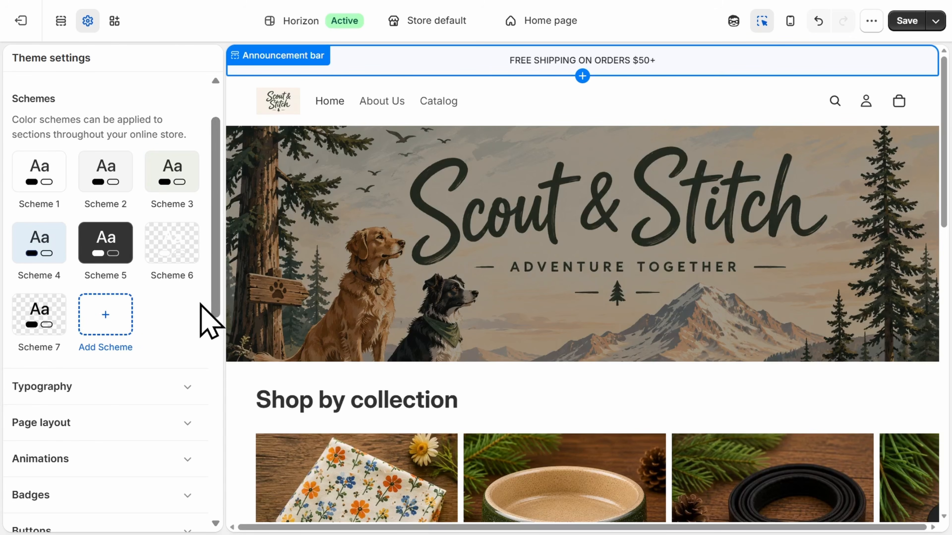
scroll(202, 304, "down", 5)
left_click(191, 190)
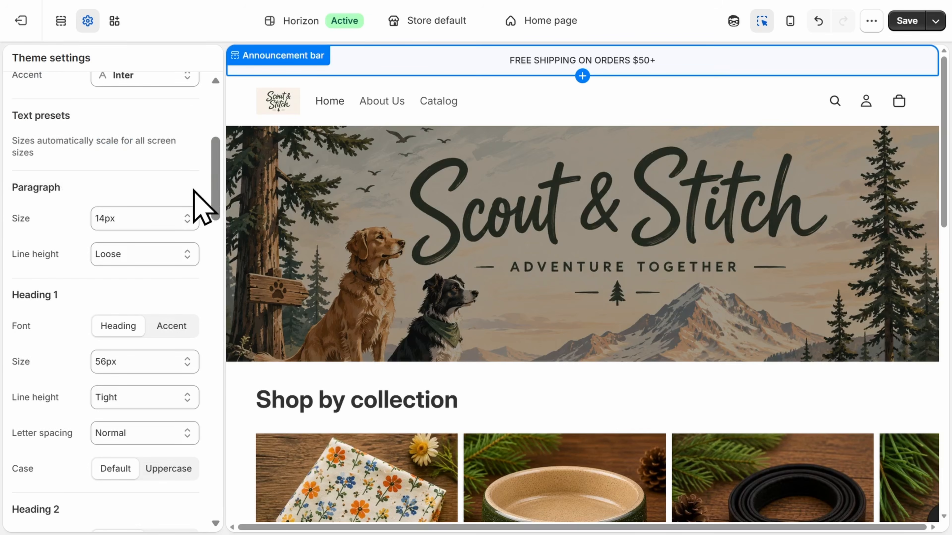
scroll(204, 236, "down", 3)
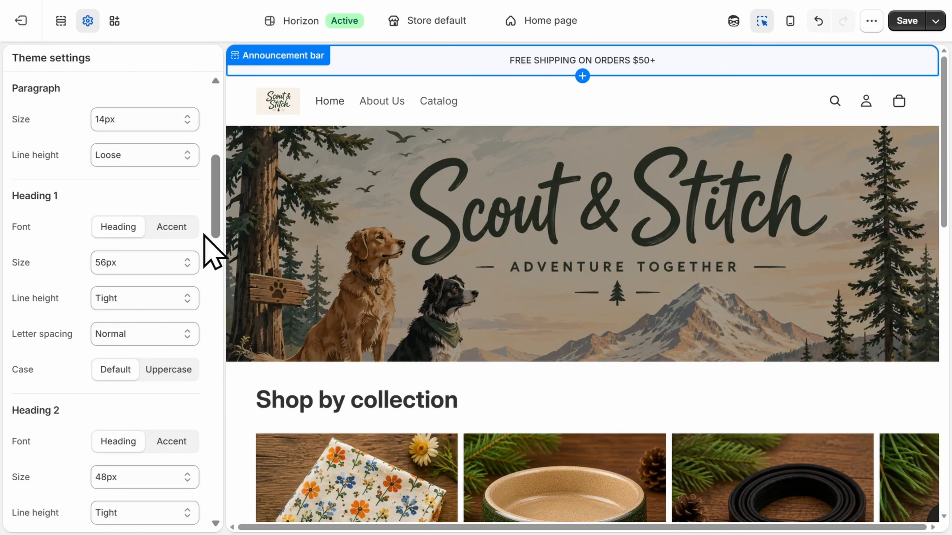
scroll(204, 235, "down", 8)
scroll(204, 236, "up", 15)
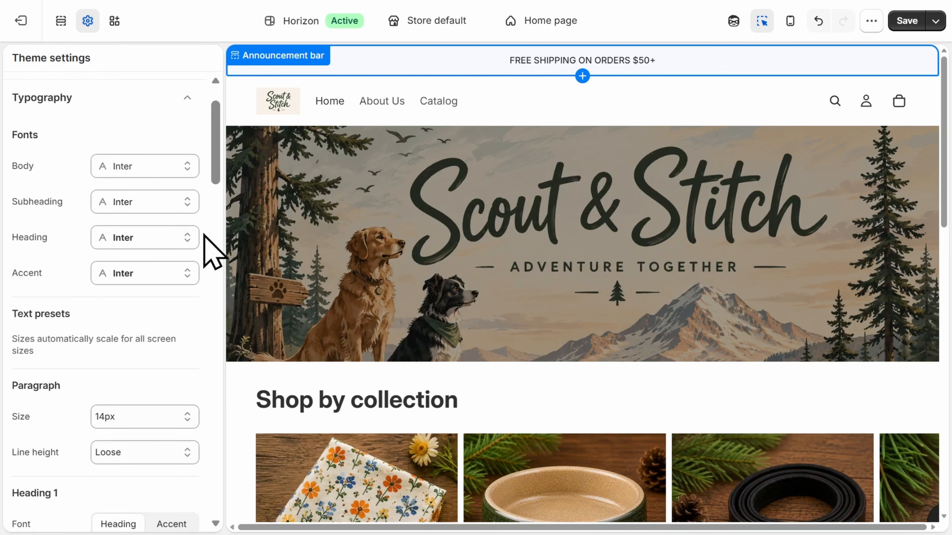
scroll(208, 244, "up", 3)
left_click(189, 166)
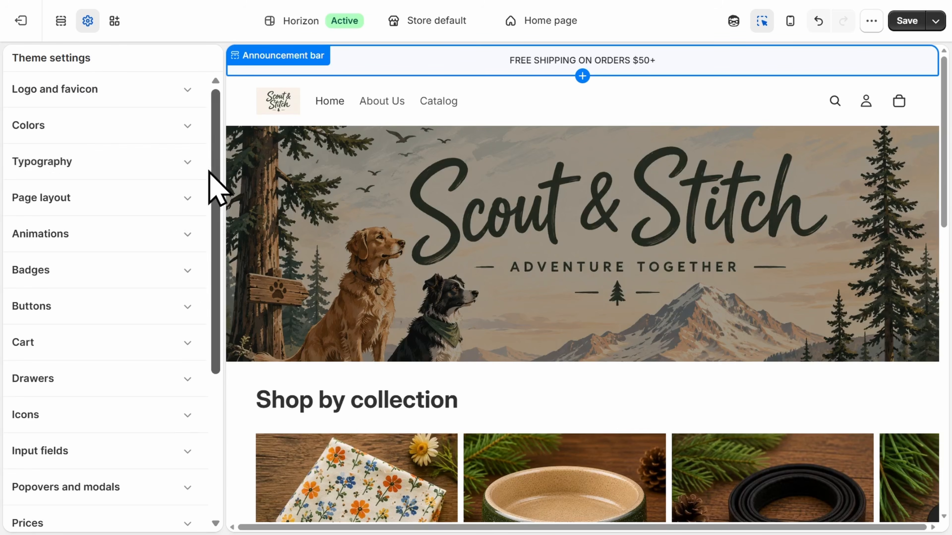
Examine the theme's primary and secondary button settings and look through the list of setting categories.
left_click(195, 307)
scroll(206, 308, "down", 3)
scroll(208, 311, "down", 3)
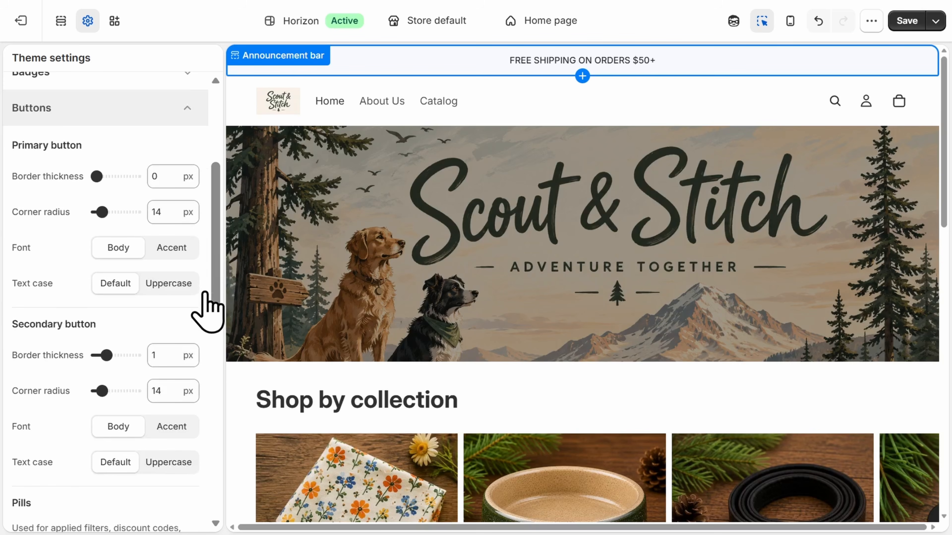
left_click(192, 119)
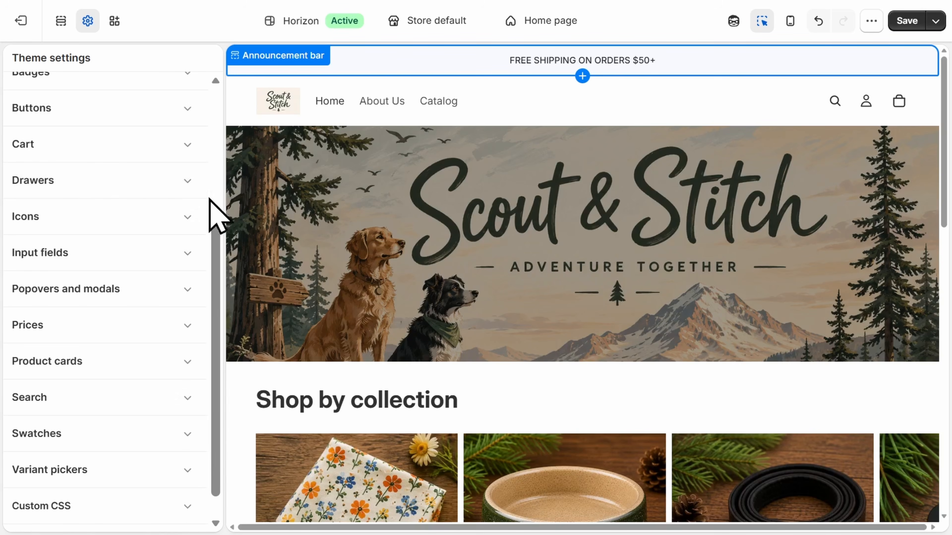
left_click_drag(214, 234, 207, 89)
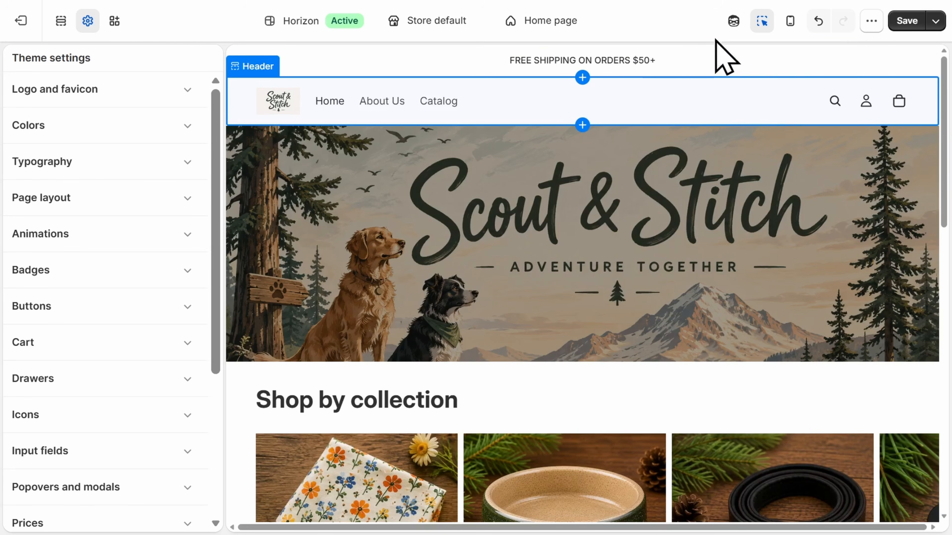
Preview the home page in the mobile layout and look through the Hero section's media settings.
left_click(789, 22)
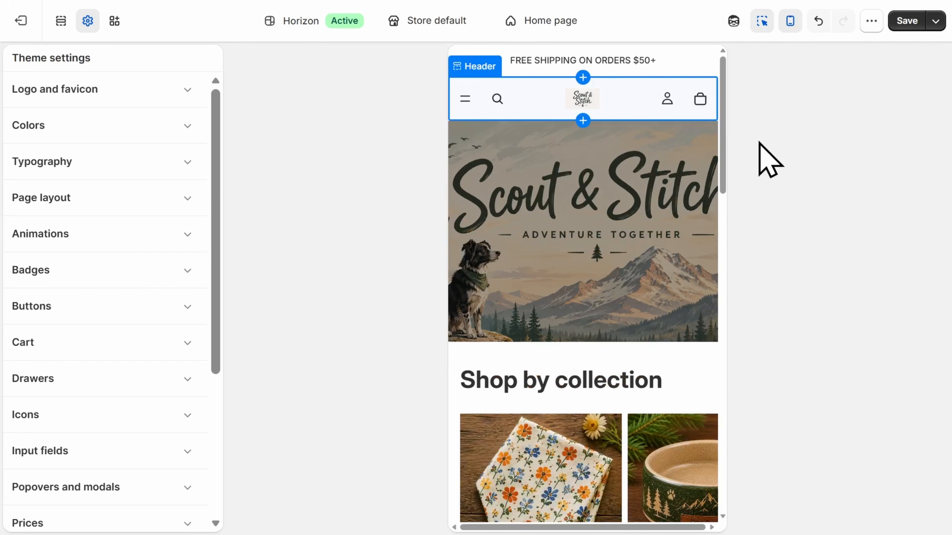
left_click_drag(725, 136, 743, 128)
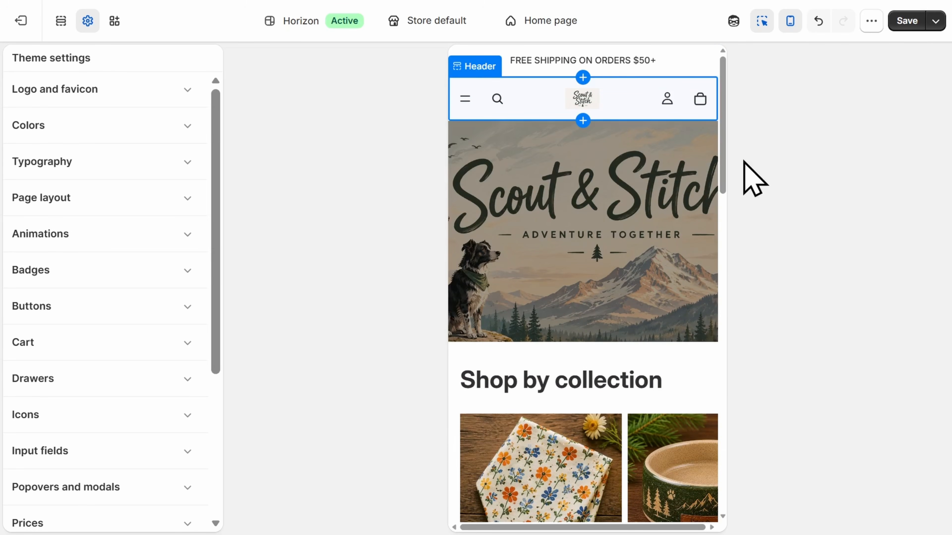
left_click(671, 190)
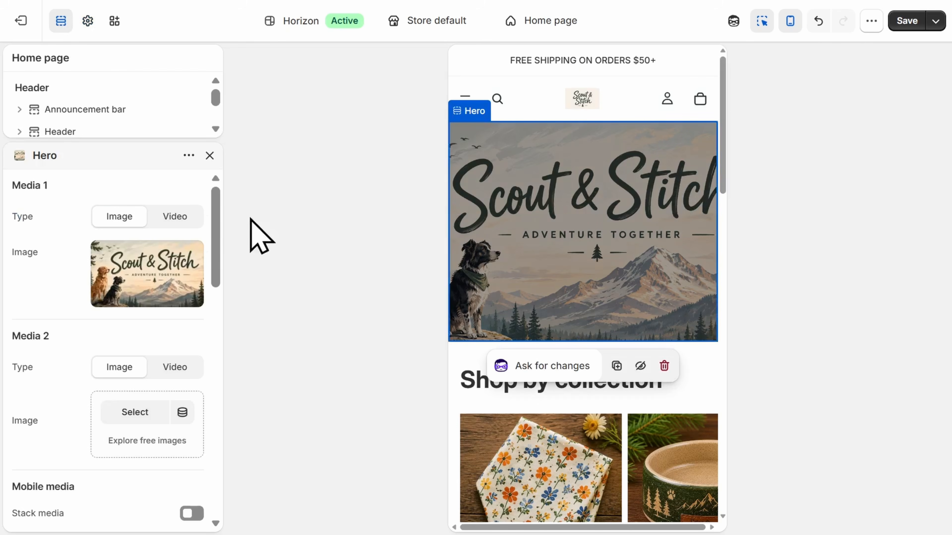
left_click_drag(217, 223, 224, 299)
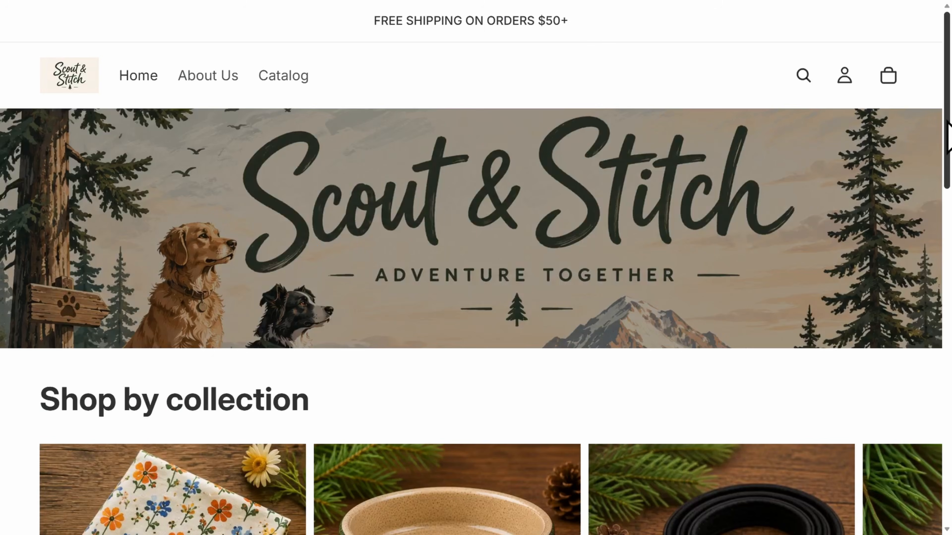
Preview the storefront home page down to the Products grid and back, and open the About Us page.
left_click_drag(948, 122, 951, 319)
scroll(487, 300, "down", 3)
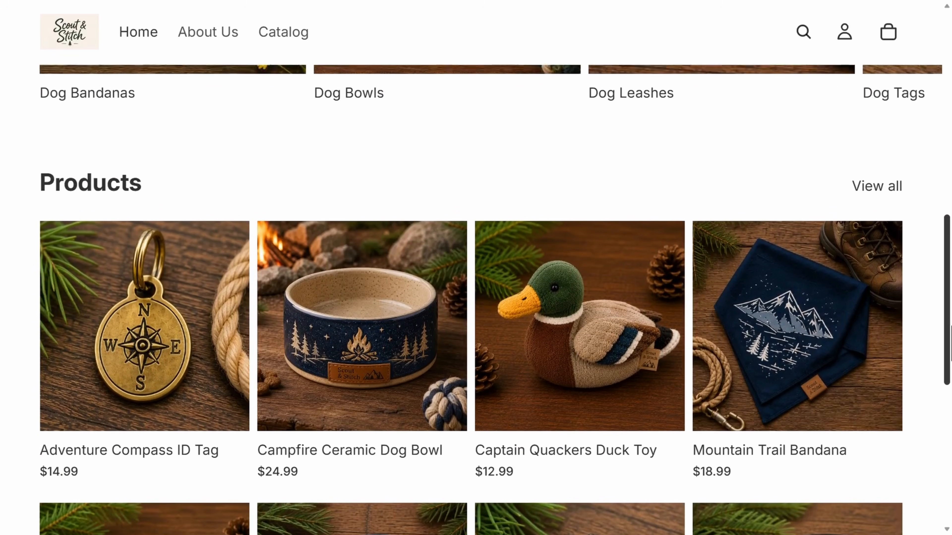
scroll(944, 297, "up", 4)
left_click_drag(944, 295, 949, 106)
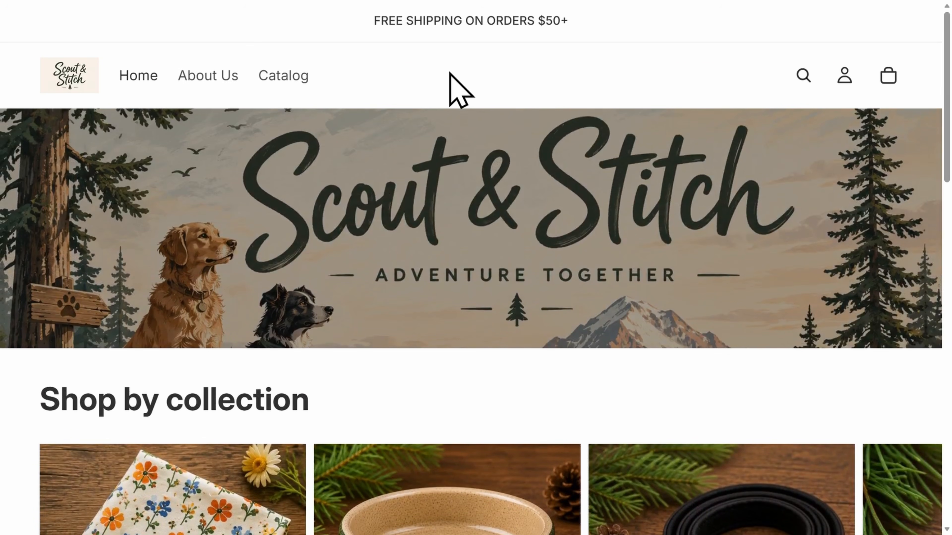
left_click(213, 79)
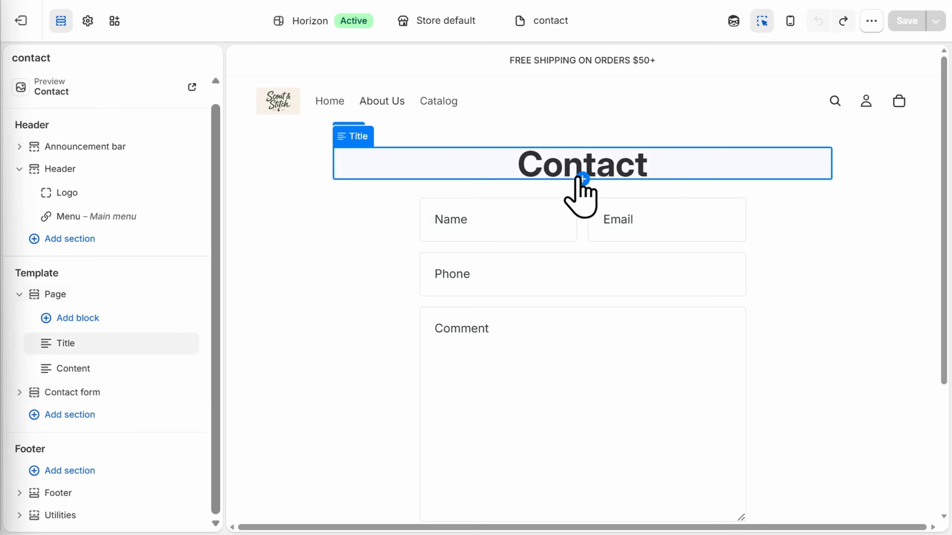
Add a Hero section to the contact template between the header and the Contact title.
left_click(582, 127)
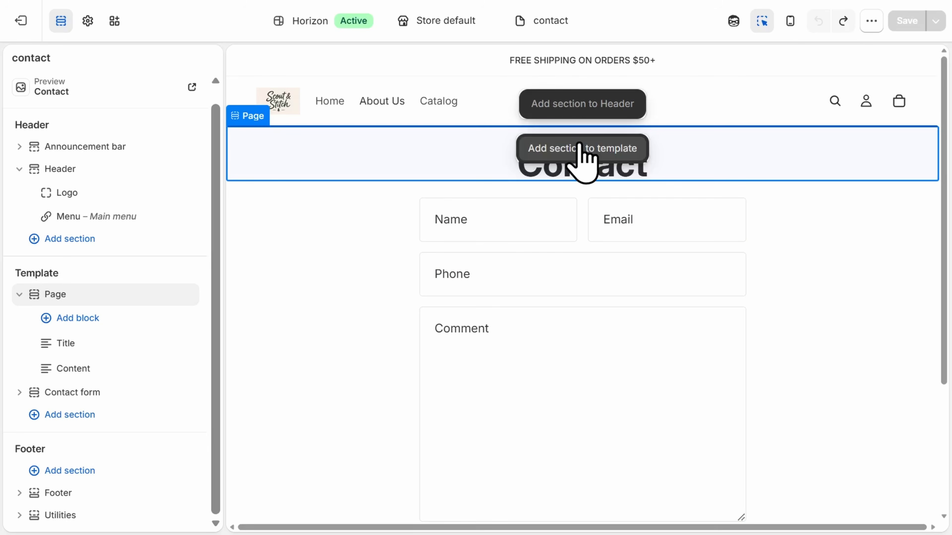
left_click(580, 149)
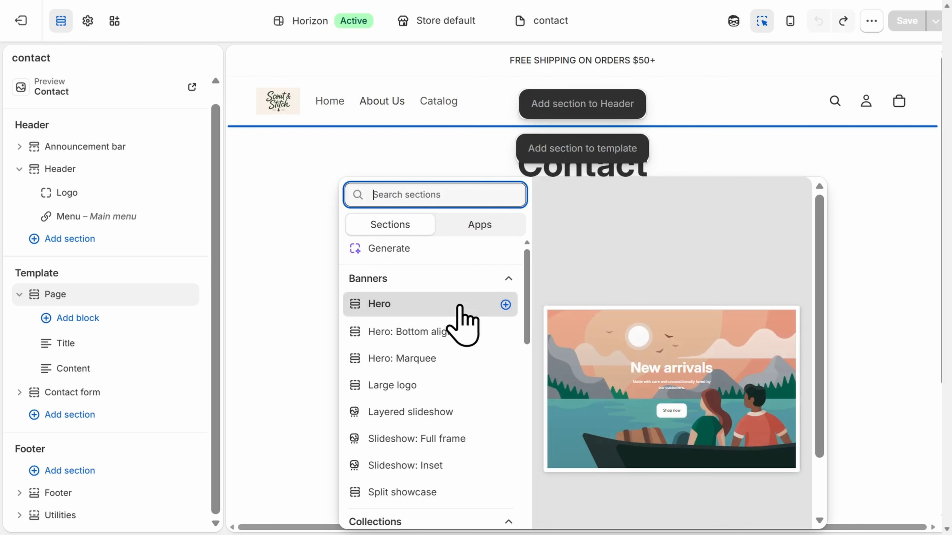
left_click(460, 312)
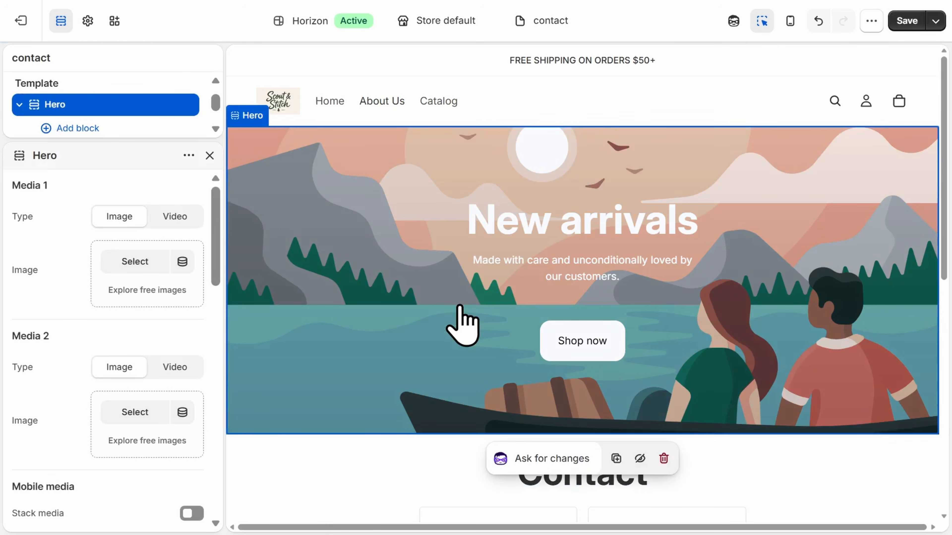
Replace the "New arrivals" heading in the Hero section with "About Us".
left_click(512, 224)
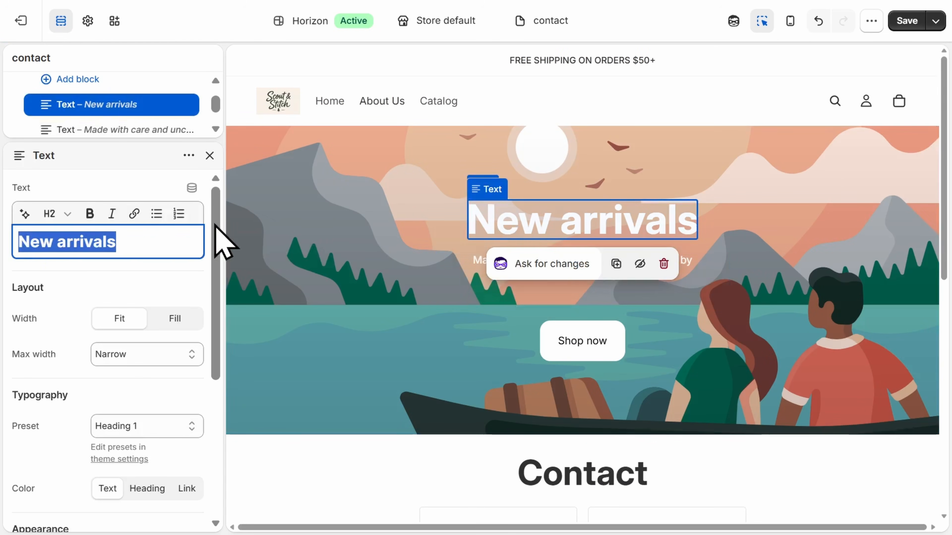
left_click(170, 238)
key("BackSpace")
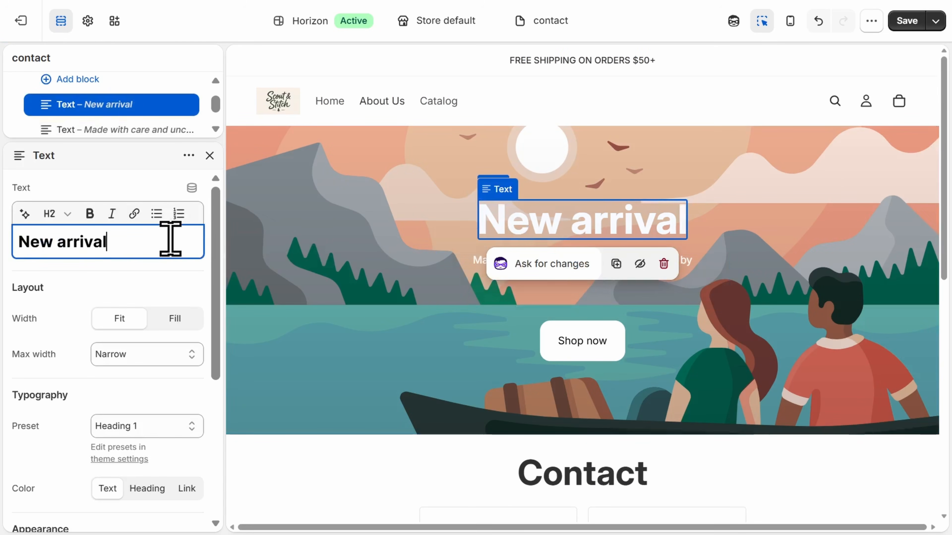
key("ctrl+a")
key("BackSpace")
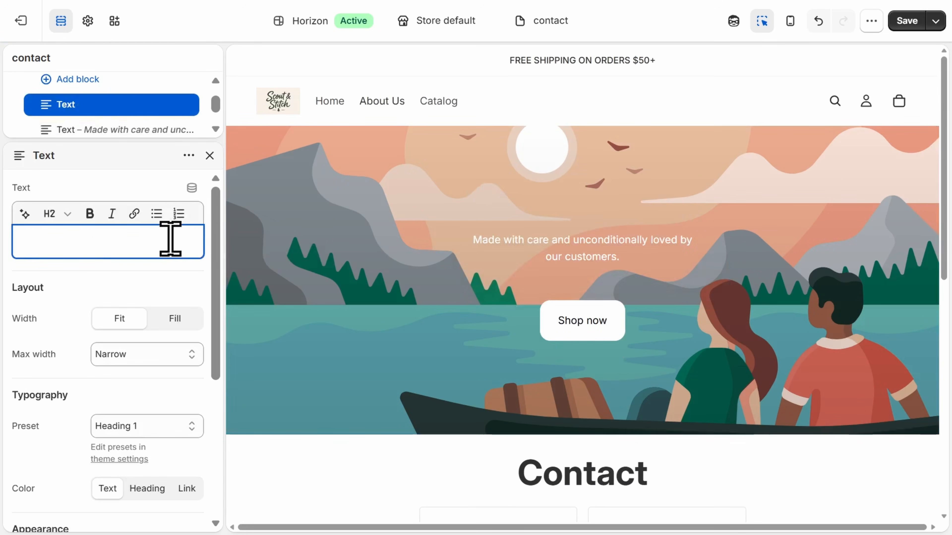
type("About Us")
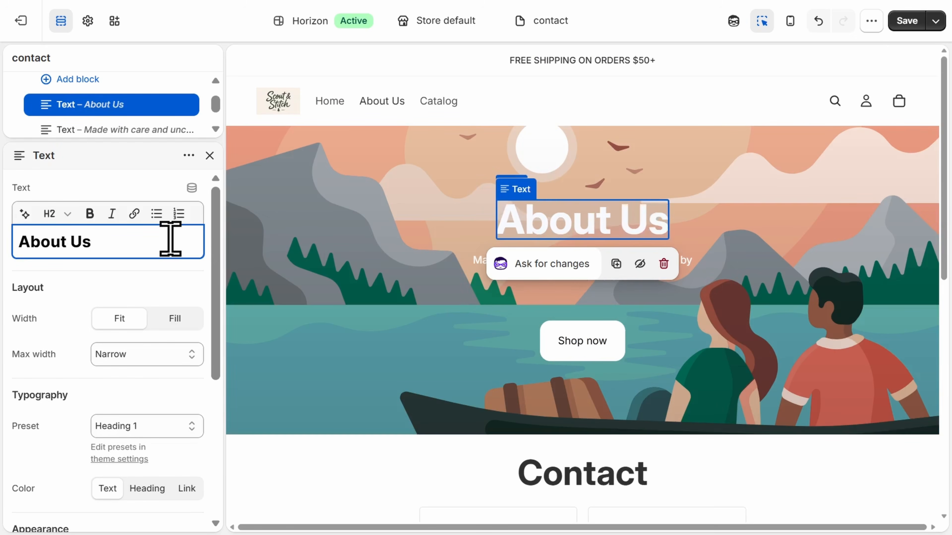
Remove the "Made with care" text block and the "Shop now" button from the Hero section.
left_click(492, 259)
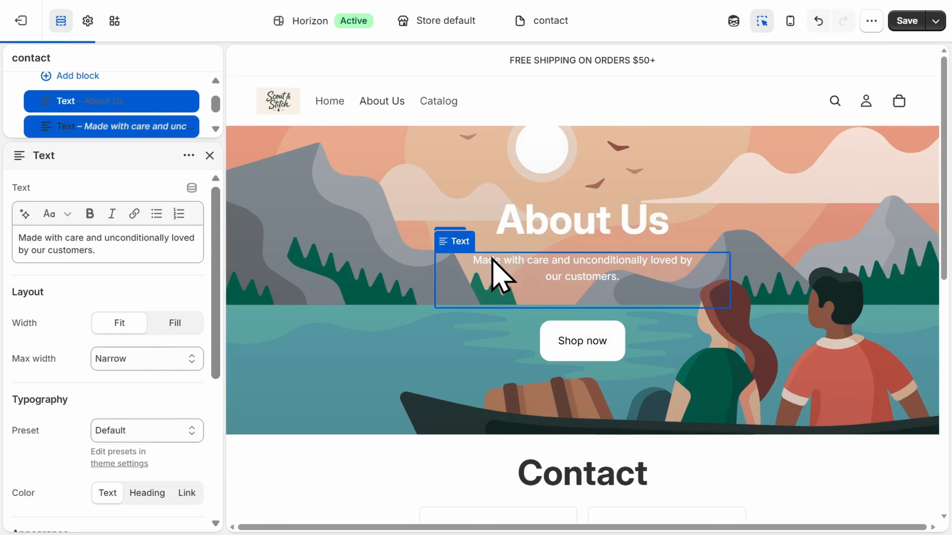
left_click(663, 332)
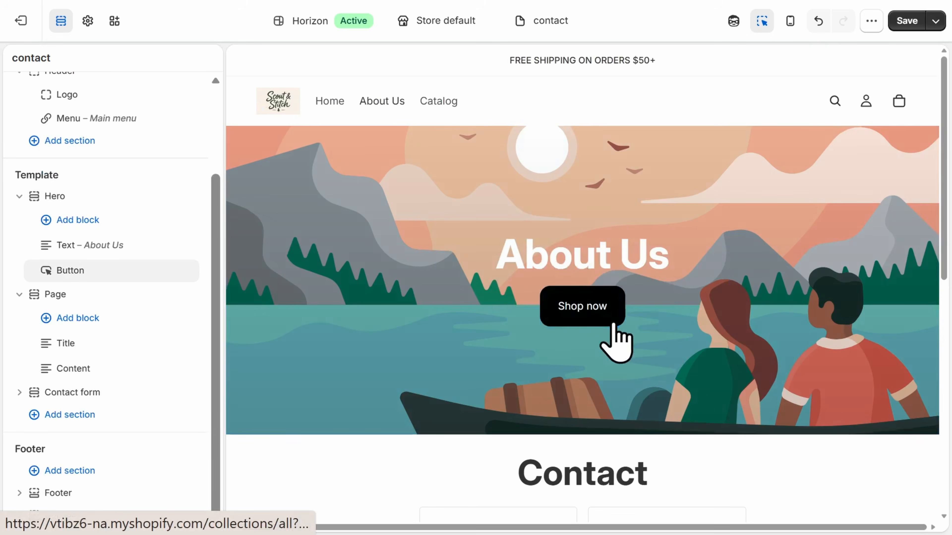
left_click(615, 322)
left_click(664, 354)
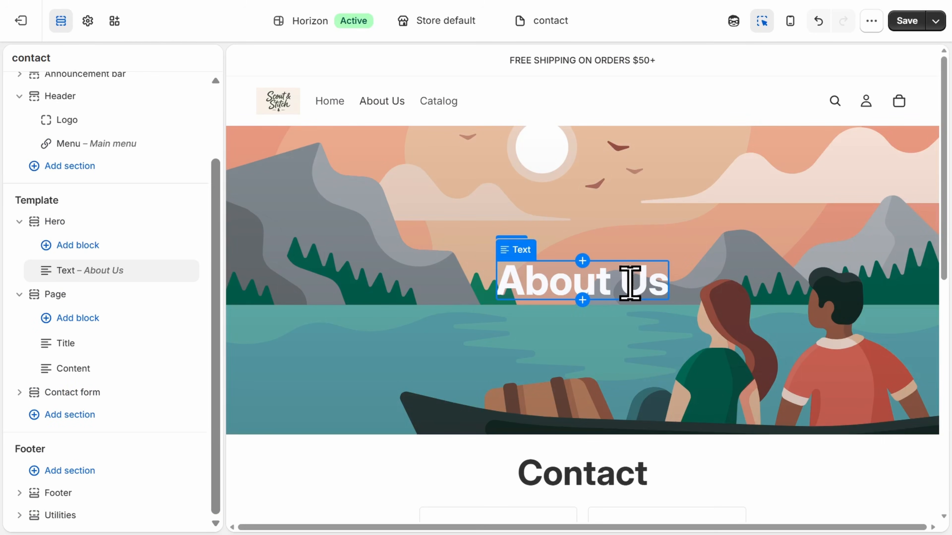
Set the bottom padding of the Hero's "About Us" text block to 100 px.
left_click(633, 288)
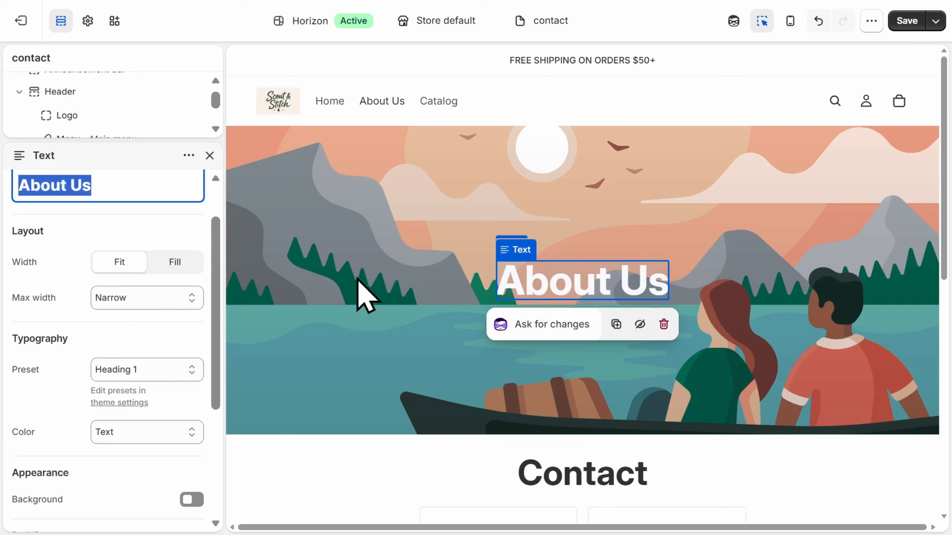
left_click_drag(217, 244, 223, 372)
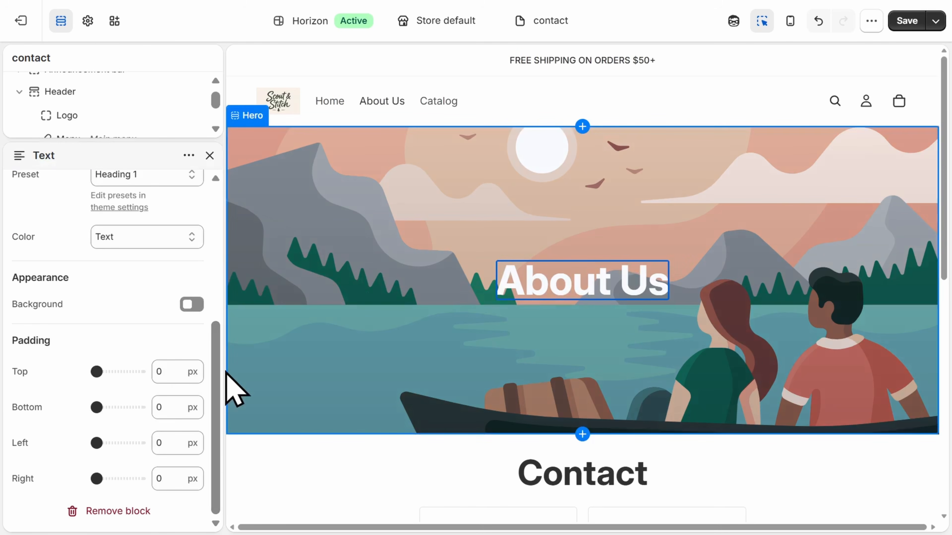
left_click_drag(97, 408, 143, 407)
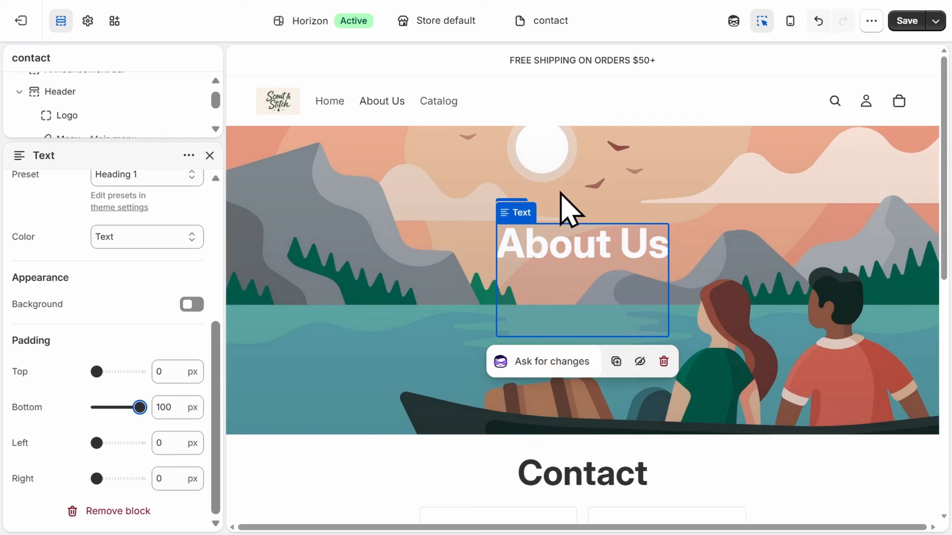
Use the photo of the family with two dogs as the Hero's Media 1 image and remove the "About Us" text block.
double_click(370, 281)
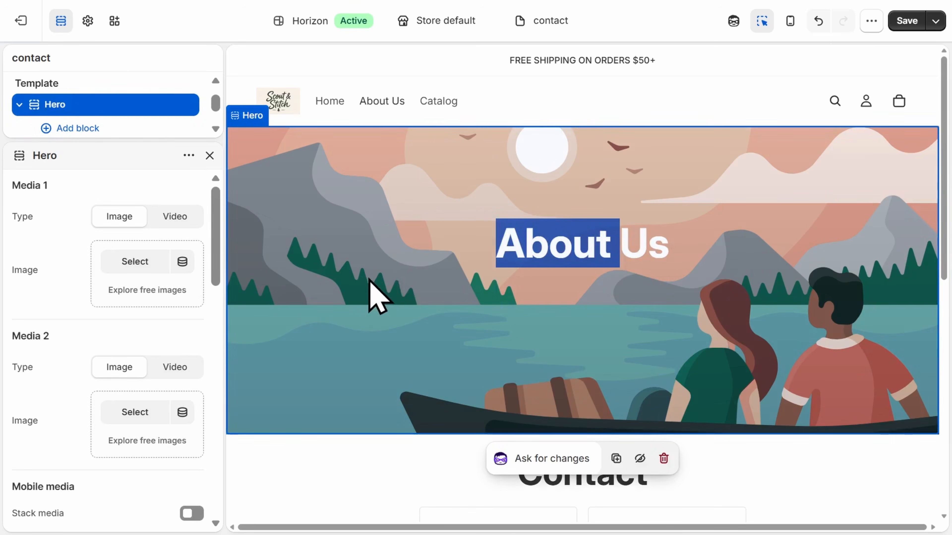
left_click(154, 272)
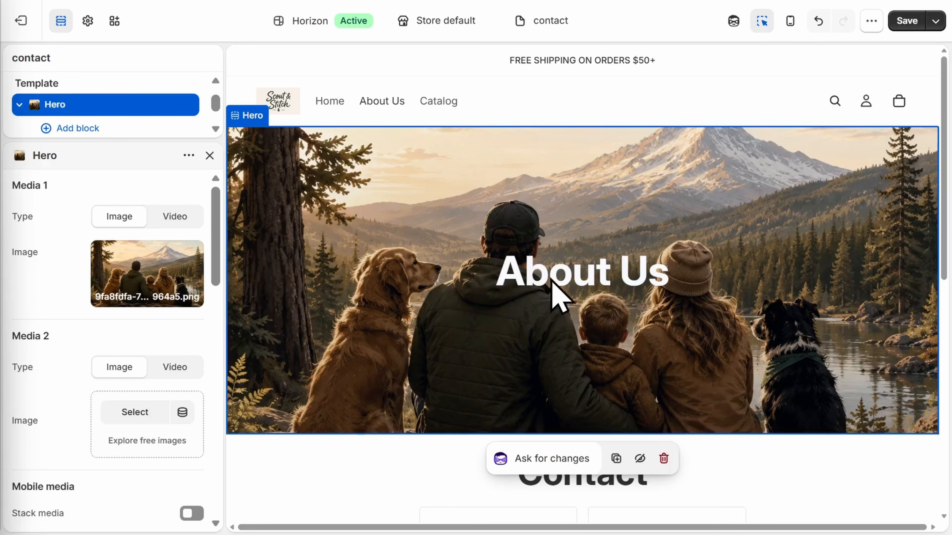
left_click(554, 289)
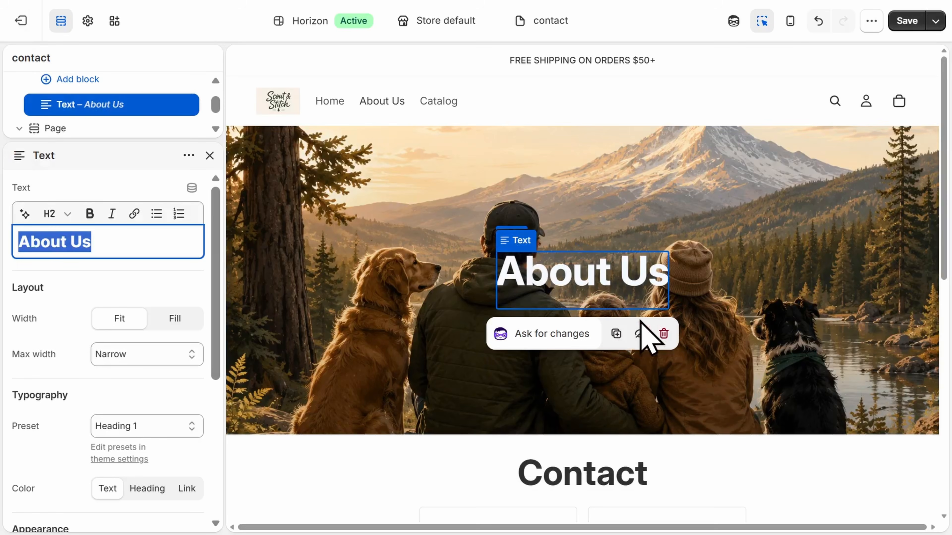
left_click(664, 333)
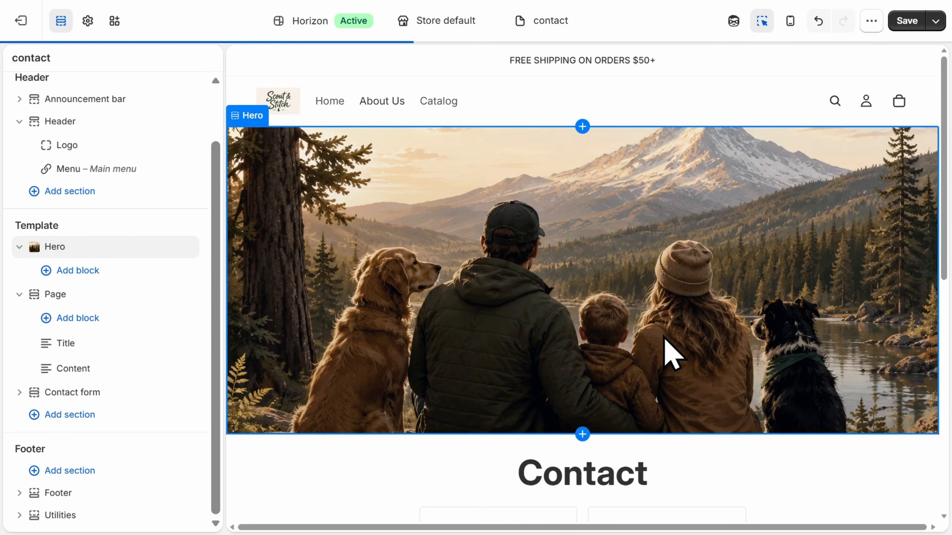
left_click(691, 415)
scroll(689, 402, "down", 3)
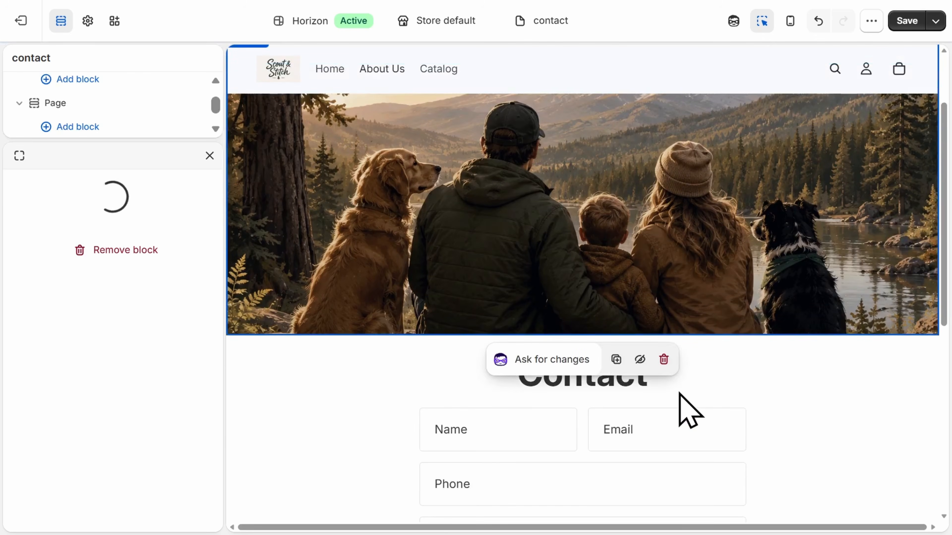
Duplicate the "Contact" title block in the Page section and replace the upper copy's text with "About Us".
right_click(636, 371)
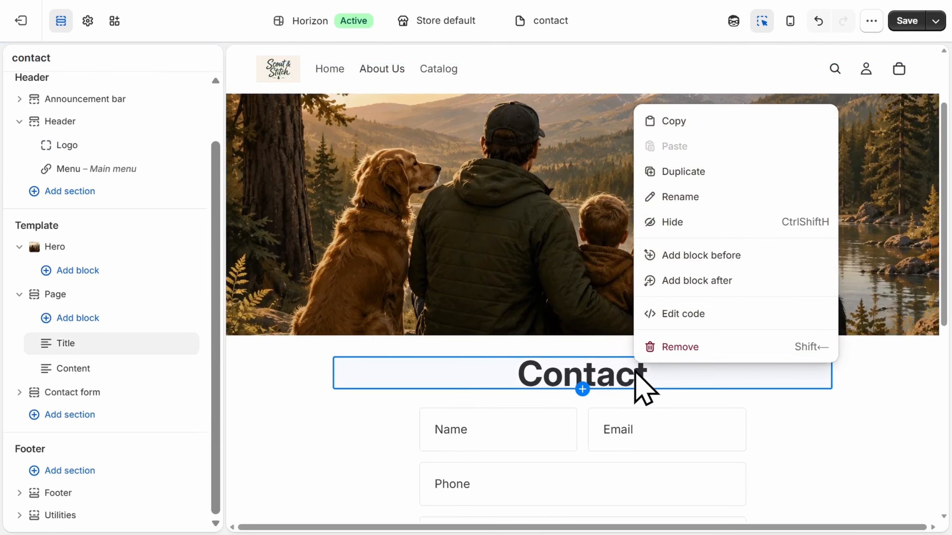
left_click(689, 172)
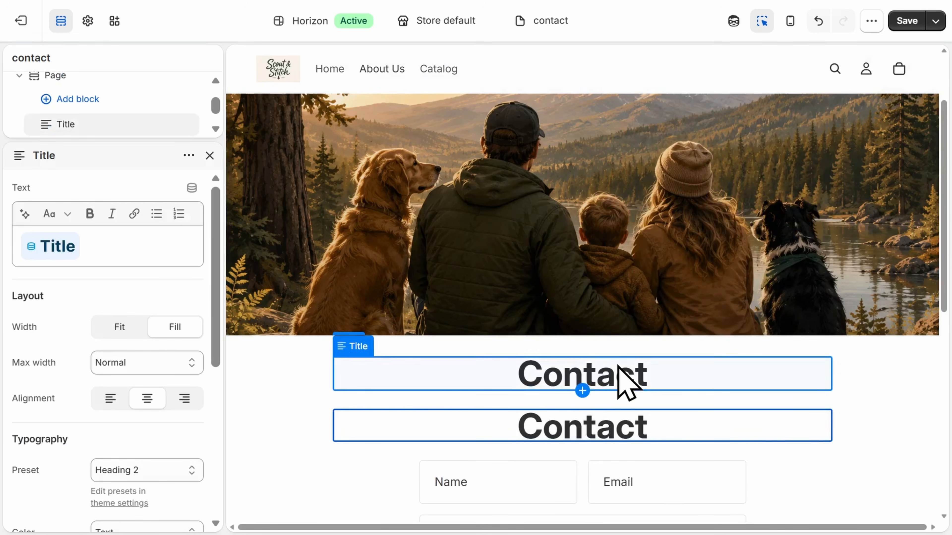
left_click(623, 382)
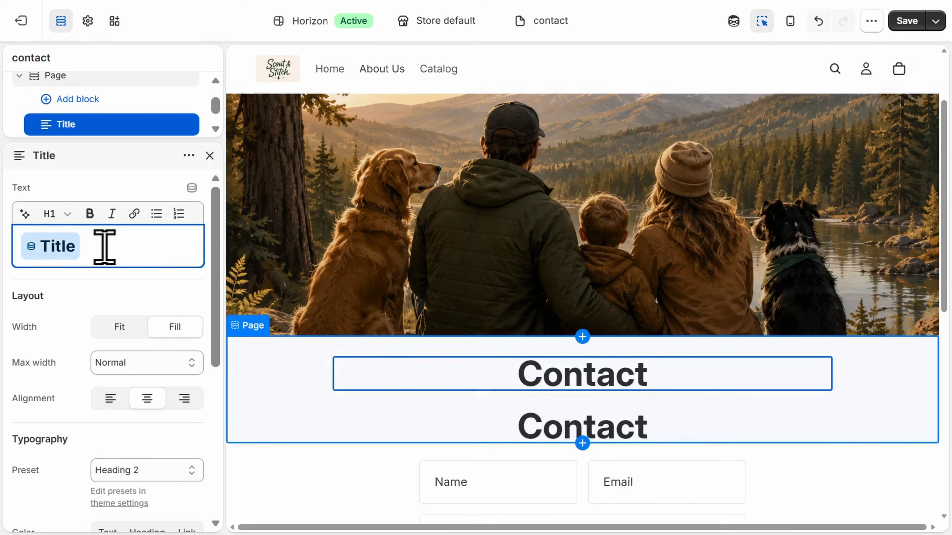
key("BackSpace")
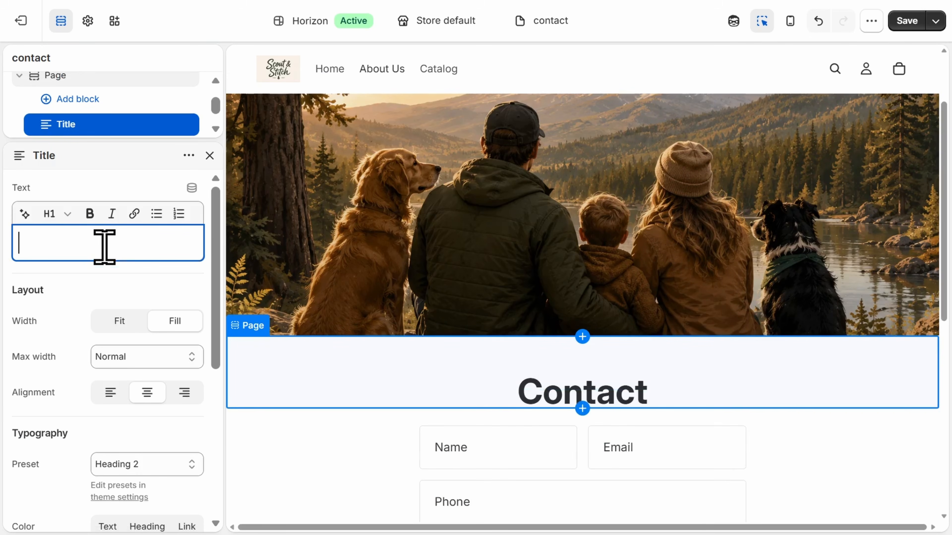
type("About Us")
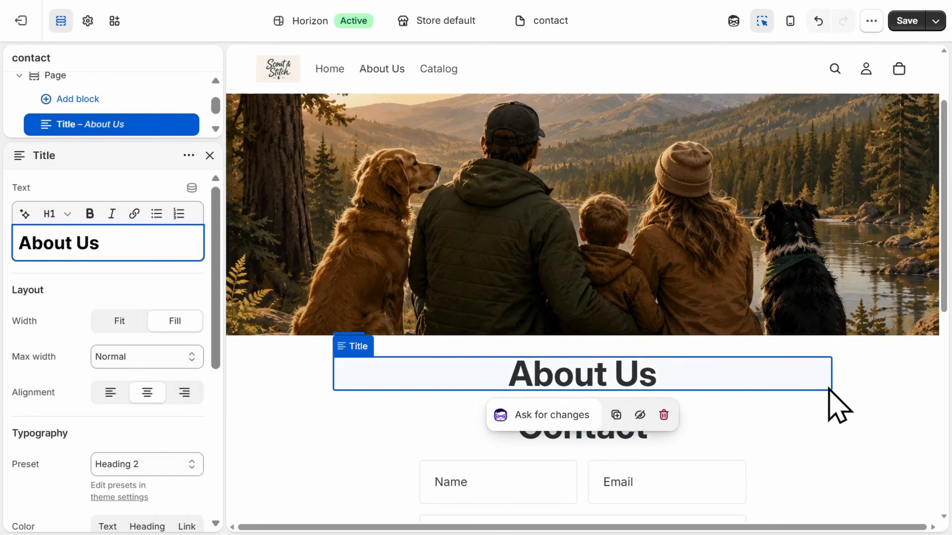
left_click(853, 406)
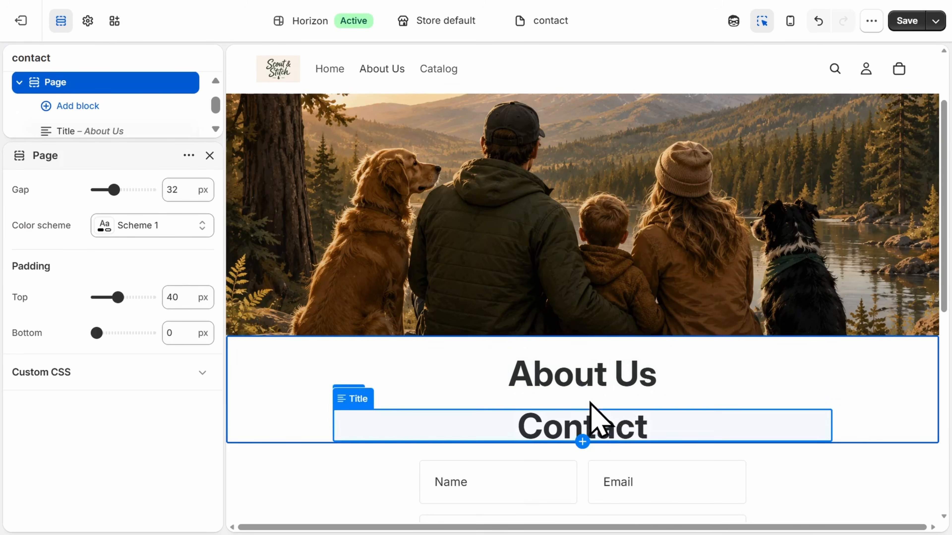
Add a Text block between the "About Us" and "Contact" titles and replace its placeholder text with the copied Scout & Stitch story.
left_click(582, 390)
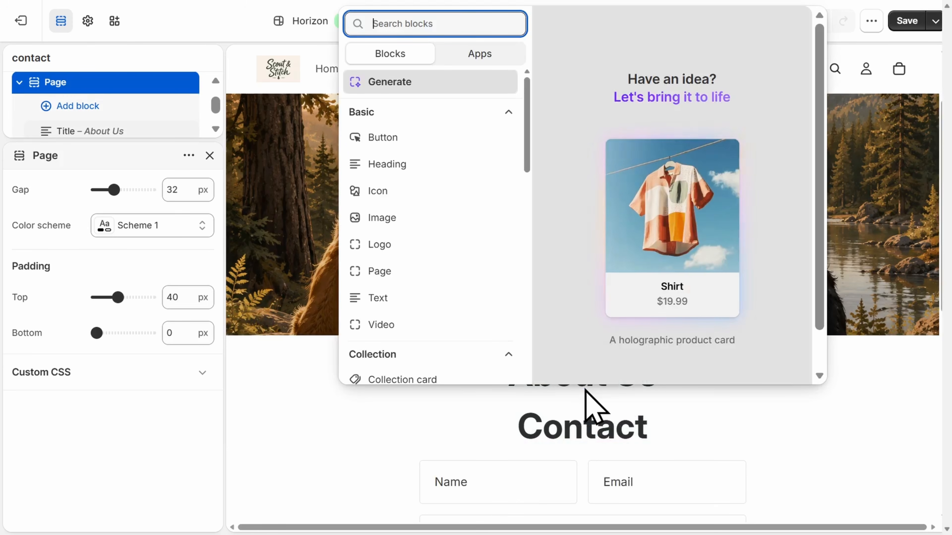
left_click(398, 299)
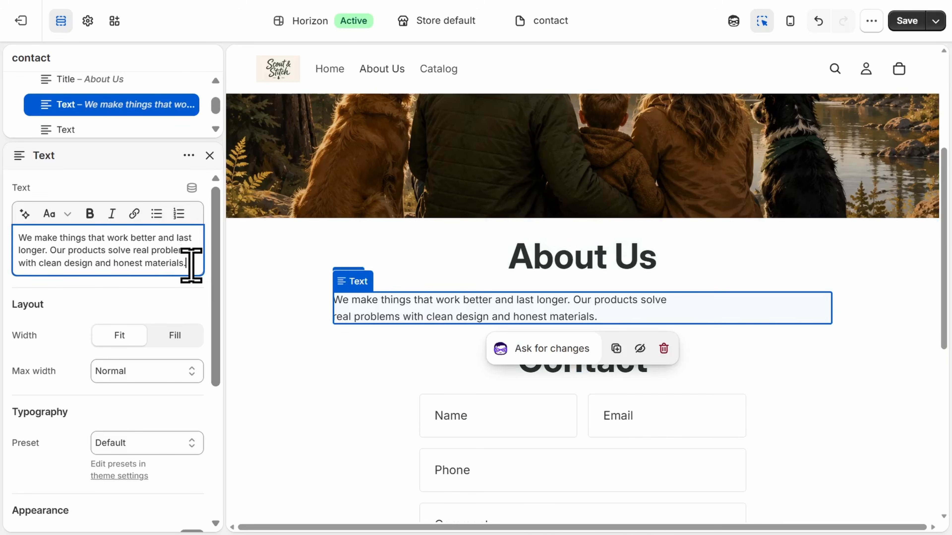
left_click_drag(191, 264, 12, 242)
key("BackSpace")
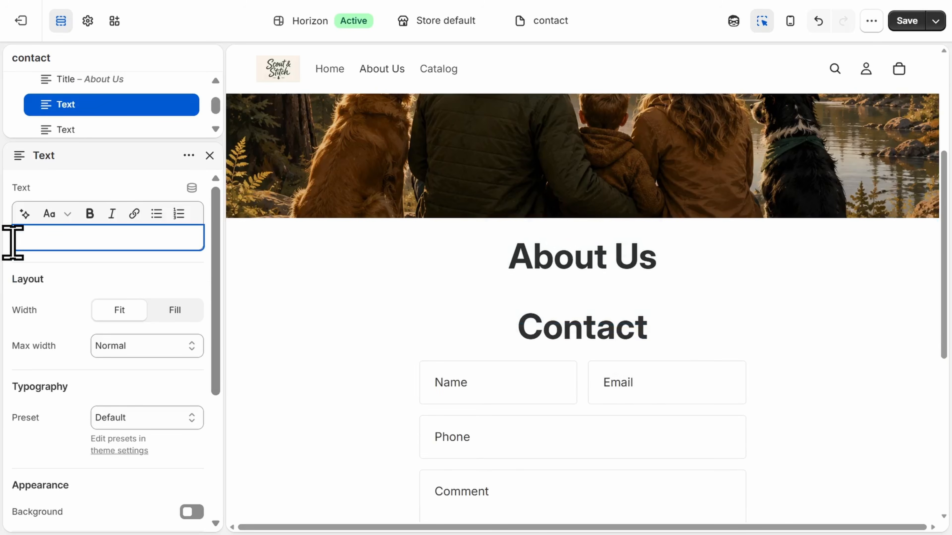
key("ctrl+v")
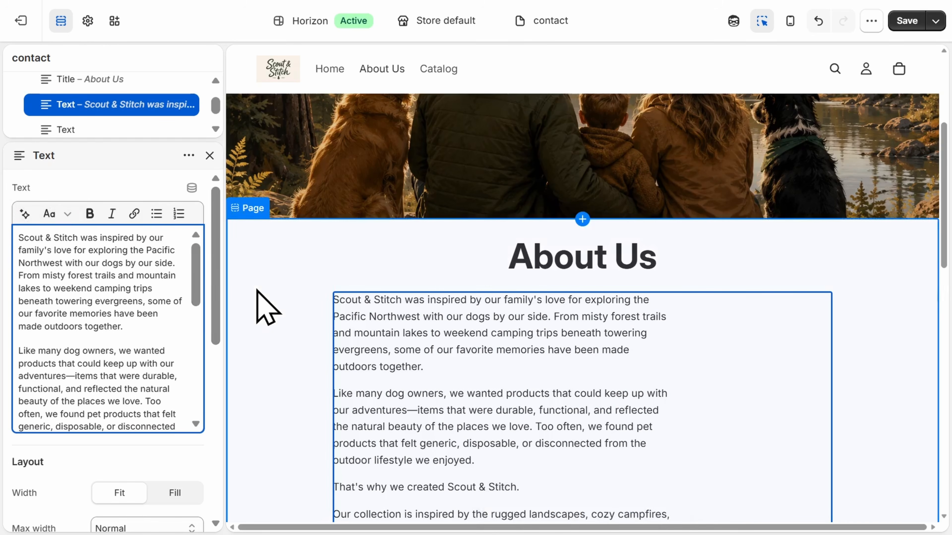
Set the story text block's width to Fill, its max width to None and its alignment to centre.
scroll(268, 307, "down", 3)
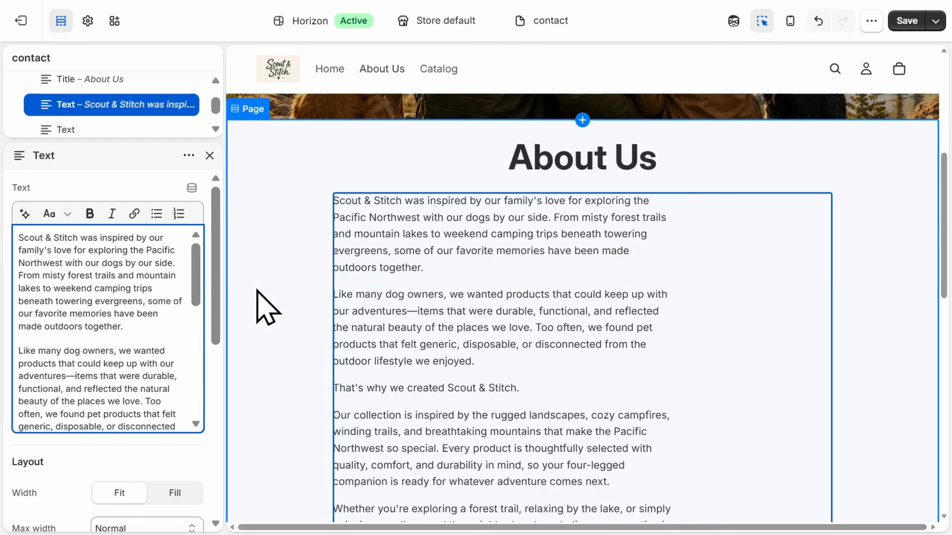
scroll(257, 290, "down", 3)
left_click_drag(212, 273, 218, 333)
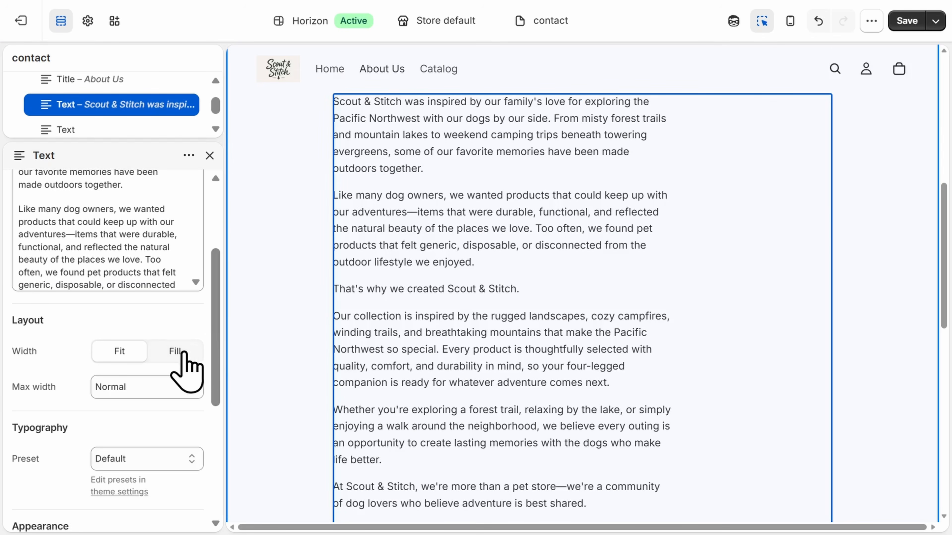
left_click(184, 353)
left_click(185, 388)
left_click(171, 462)
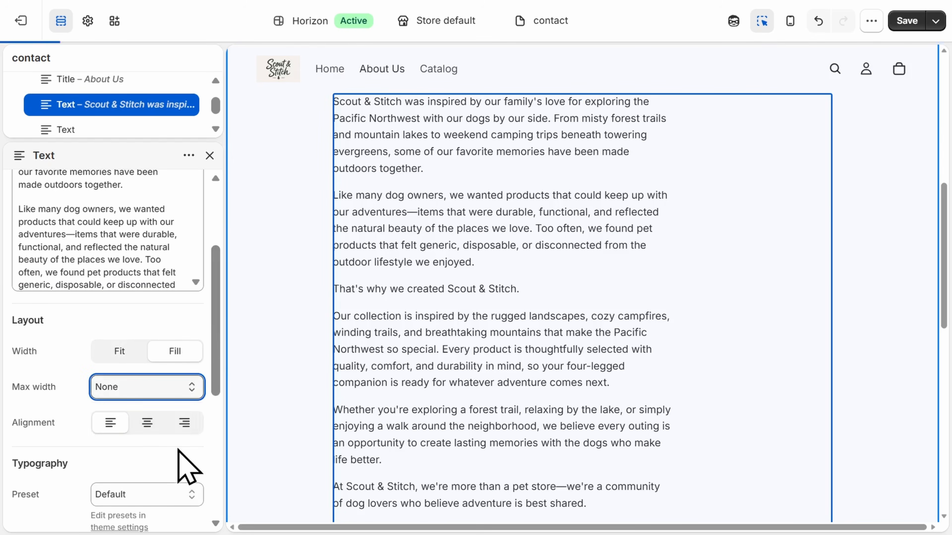
left_click(151, 428)
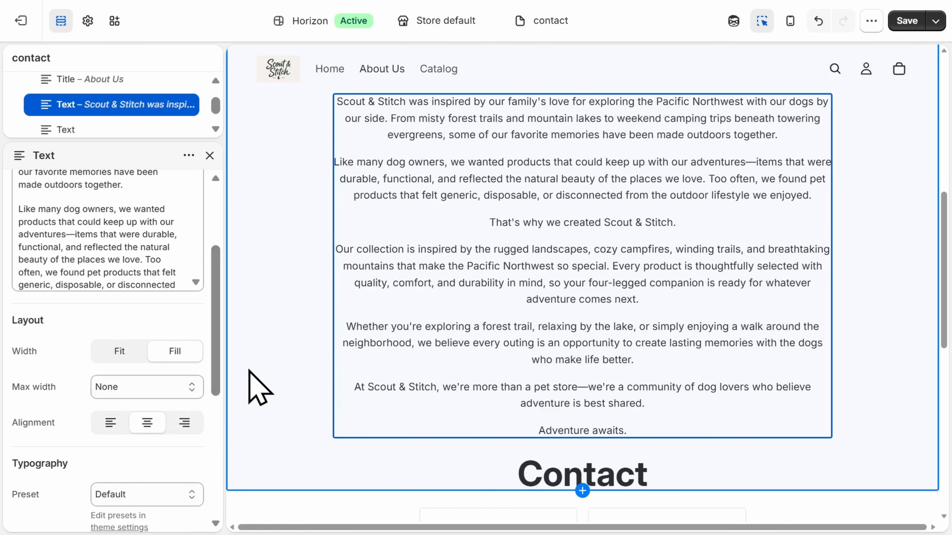
scroll(251, 386, "up", 3)
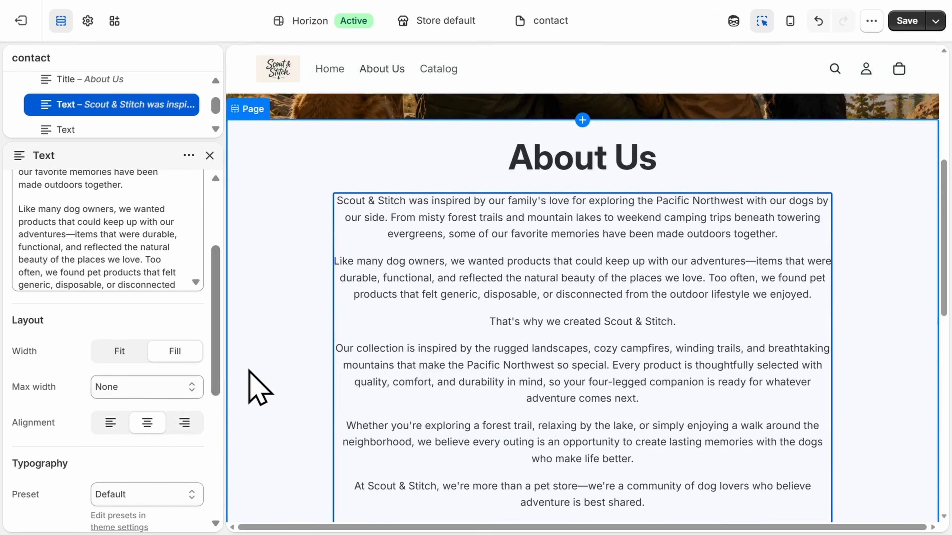
Add a Divider block between the story text and the "Contact" title.
left_click_drag(943, 225, 946, 322)
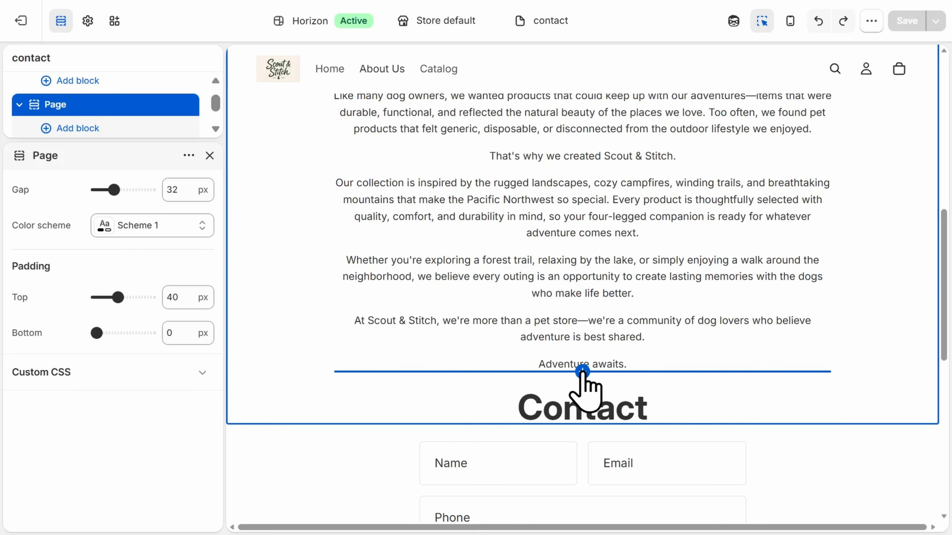
left_click(582, 372)
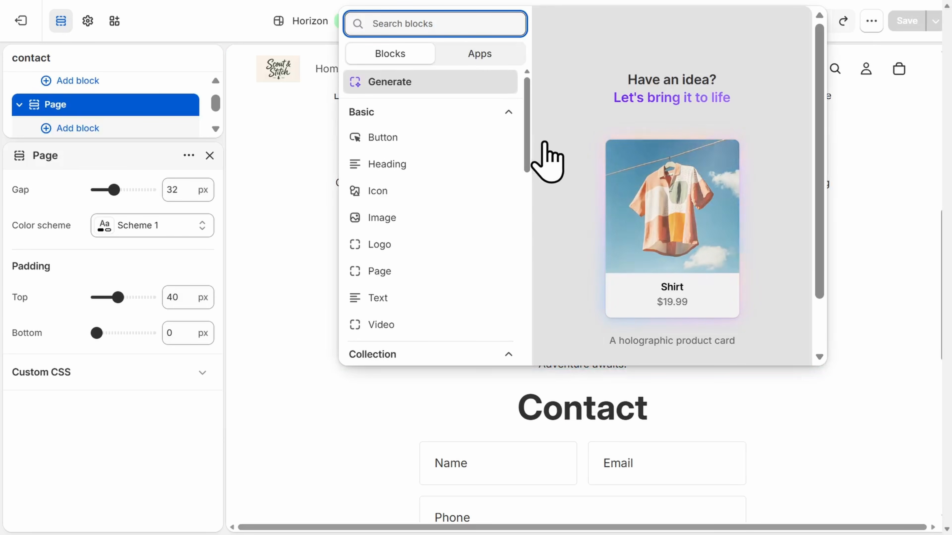
left_click_drag(526, 124, 525, 284)
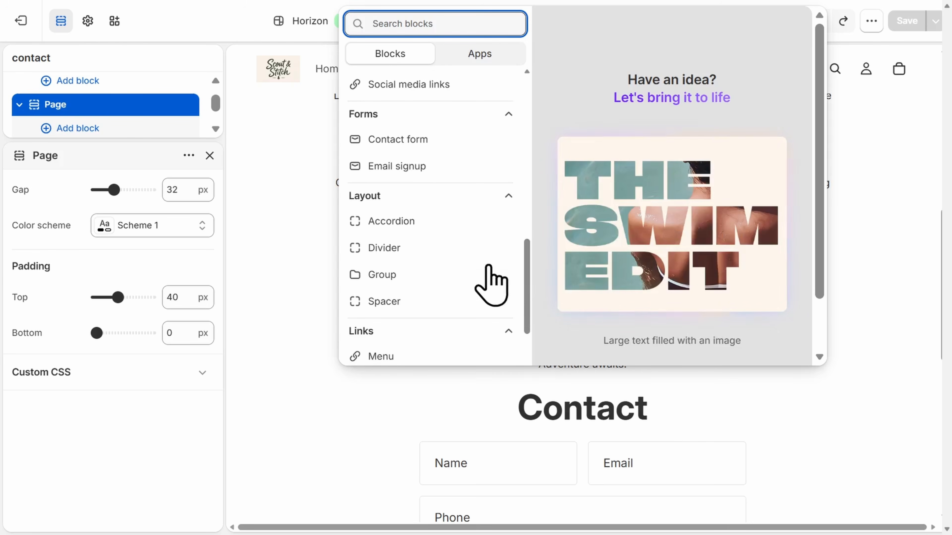
left_click(438, 248)
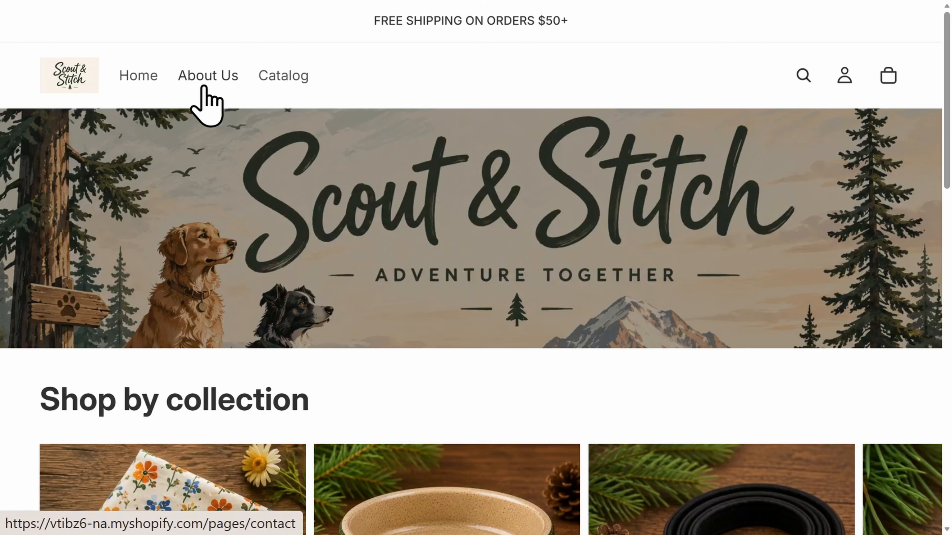
Open the About Us page in the live storefront and review its full content.
left_click(204, 85)
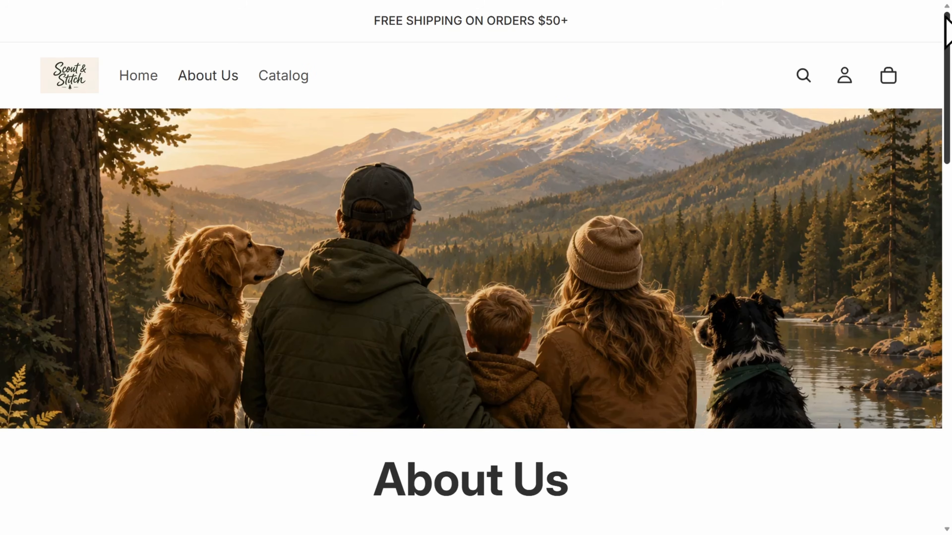
left_click_drag(947, 36, 950, 290)
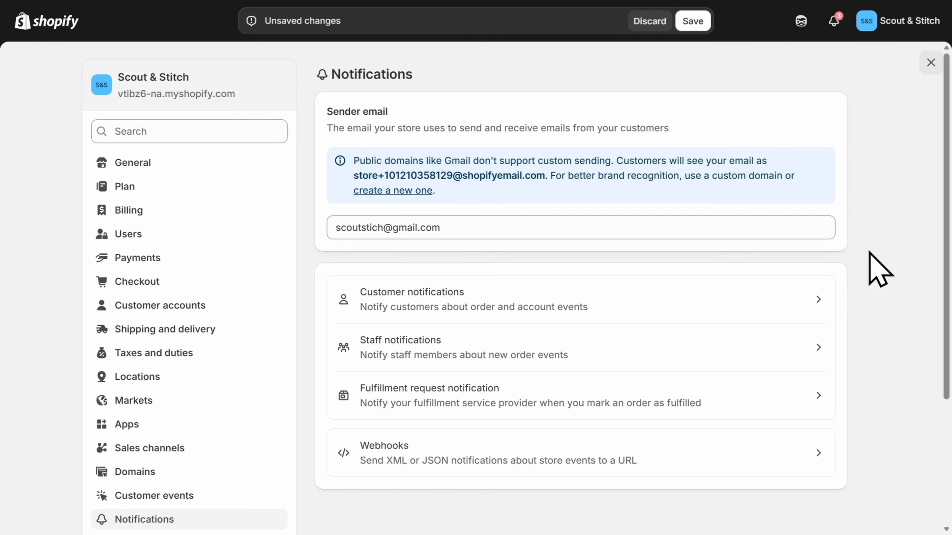
Open the customer notifications and examine the Order confirmation email preview.
left_click(810, 300)
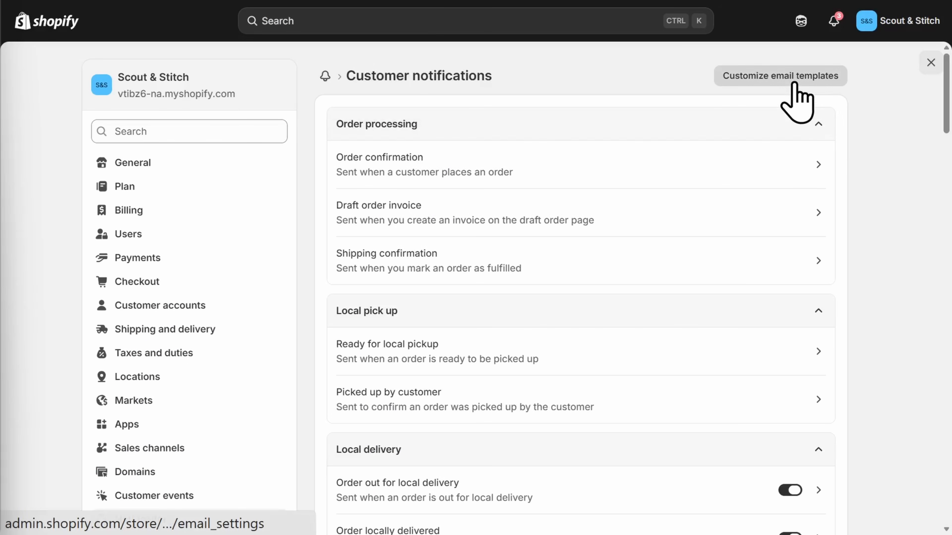
left_click(796, 161)
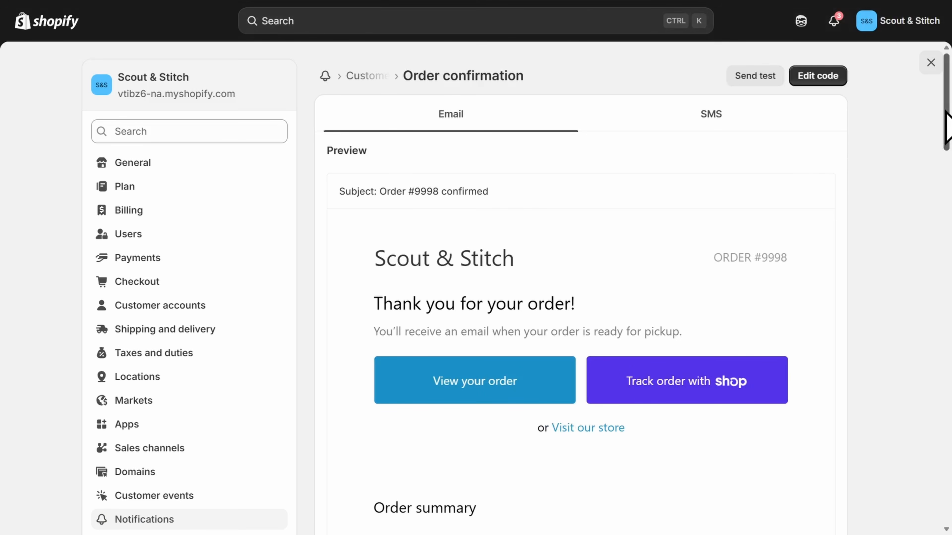
mouse_move(946, 113)
left_mouse_down()
mouse_move(939, 342)
mouse_move(948, 105)
left_mouse_up()
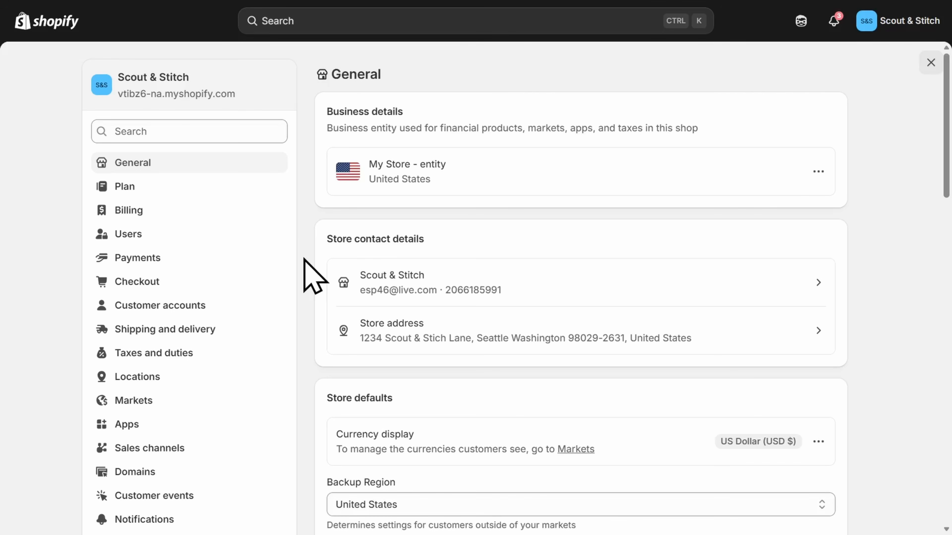
Open the store's payment settings and read the Shopify Payments information page.
left_click(178, 262)
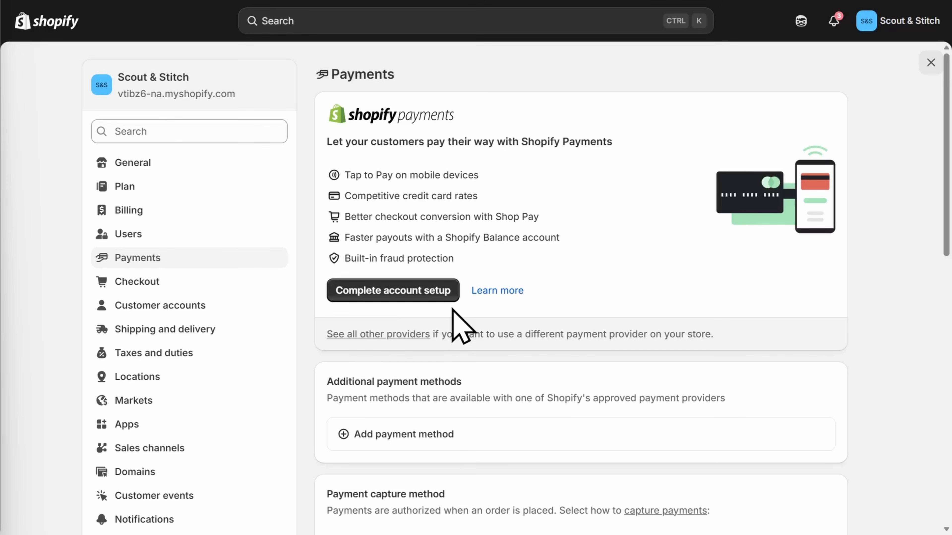
left_click(498, 292)
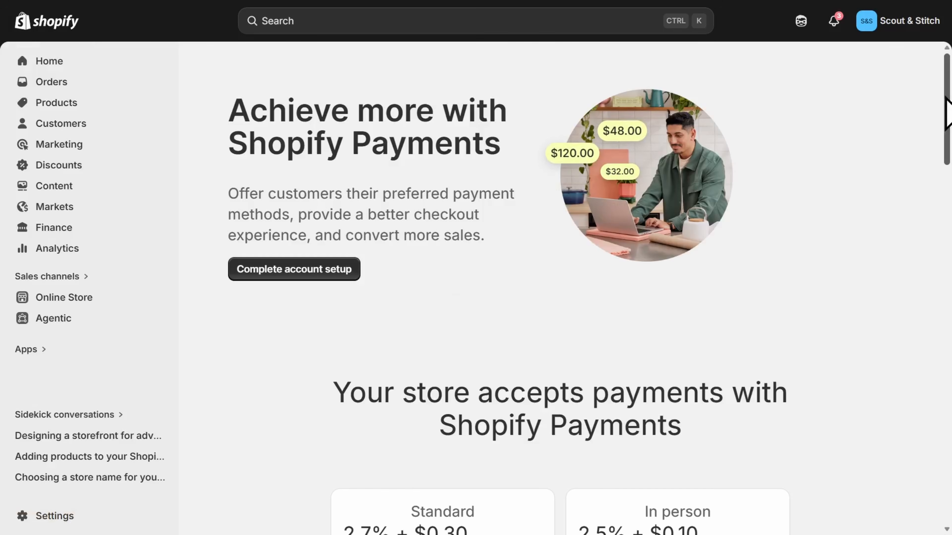
left_click_drag(946, 97, 950, 463)
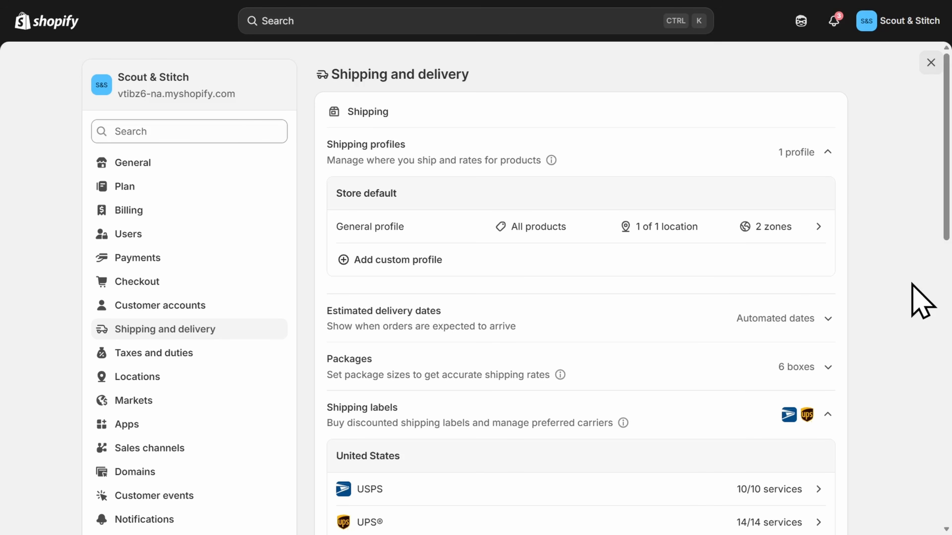
Review the shipping and delivery settings, including shipping labels, and expand the Packages section to examine the saved packages.
scroll(922, 299, "down", 5)
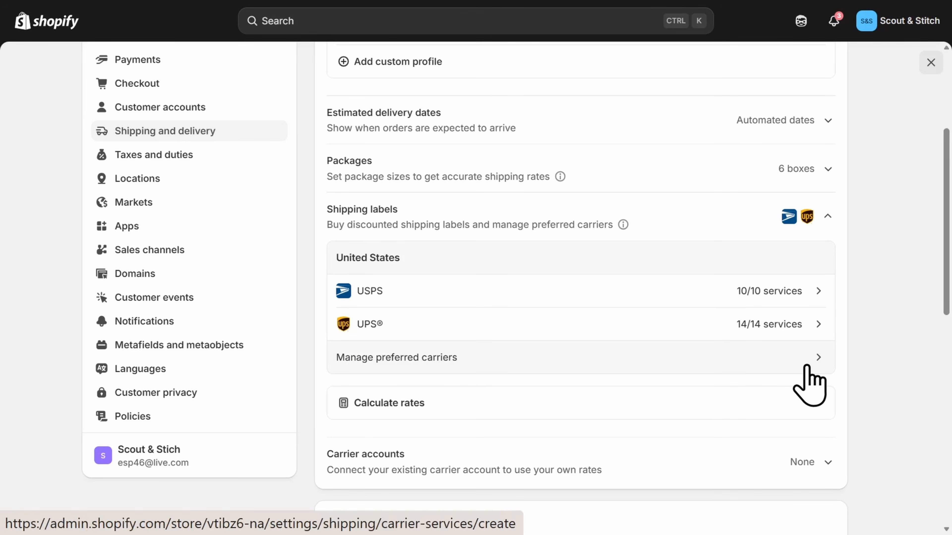
scroll(810, 387, "up", 5)
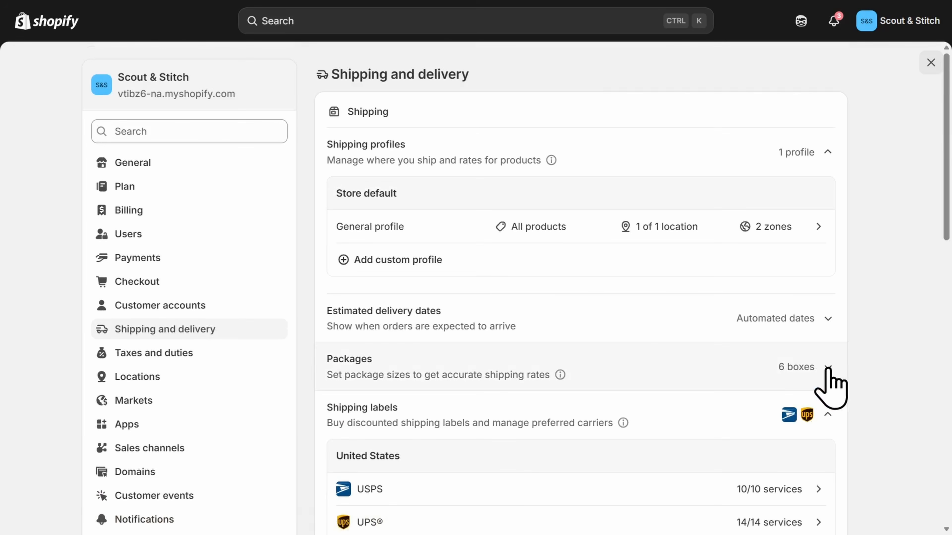
left_click(828, 367)
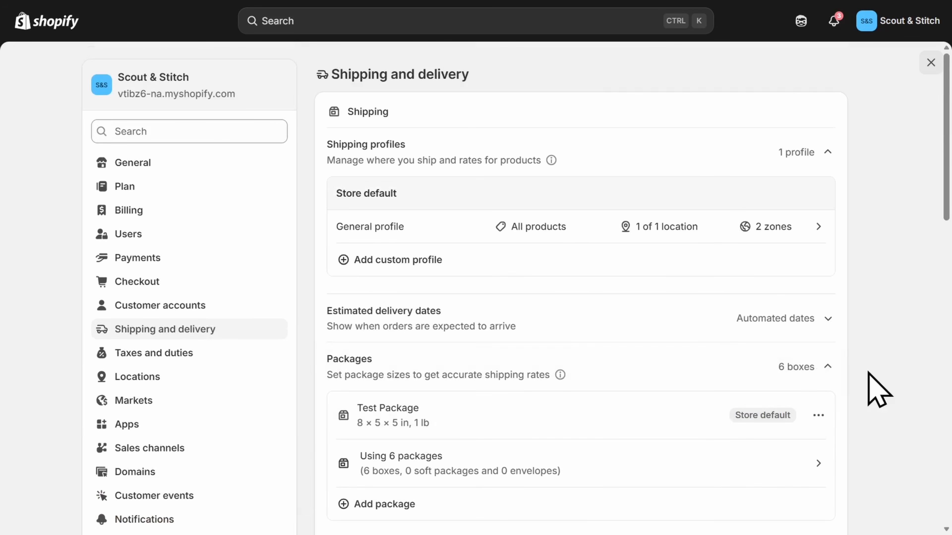
scroll(879, 390, "down", 3)
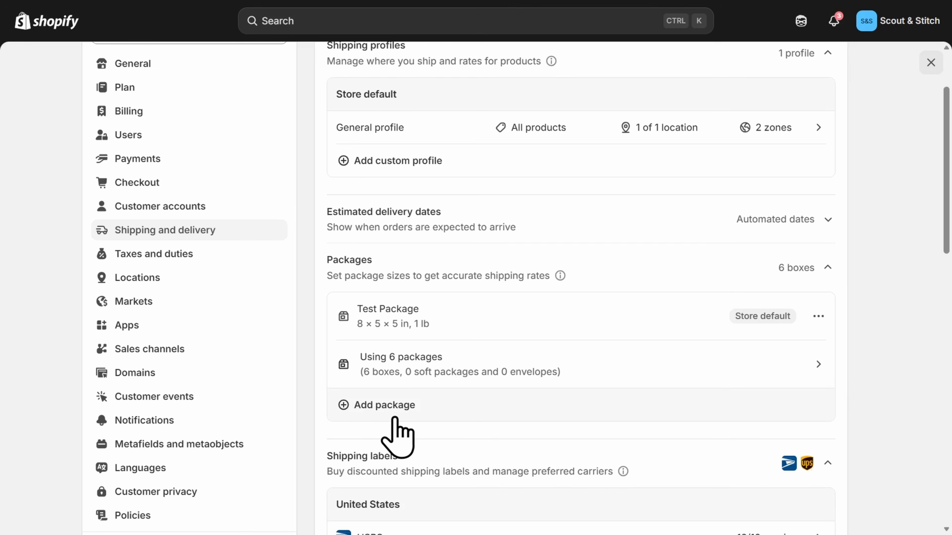
scroll(395, 418, "up", 3)
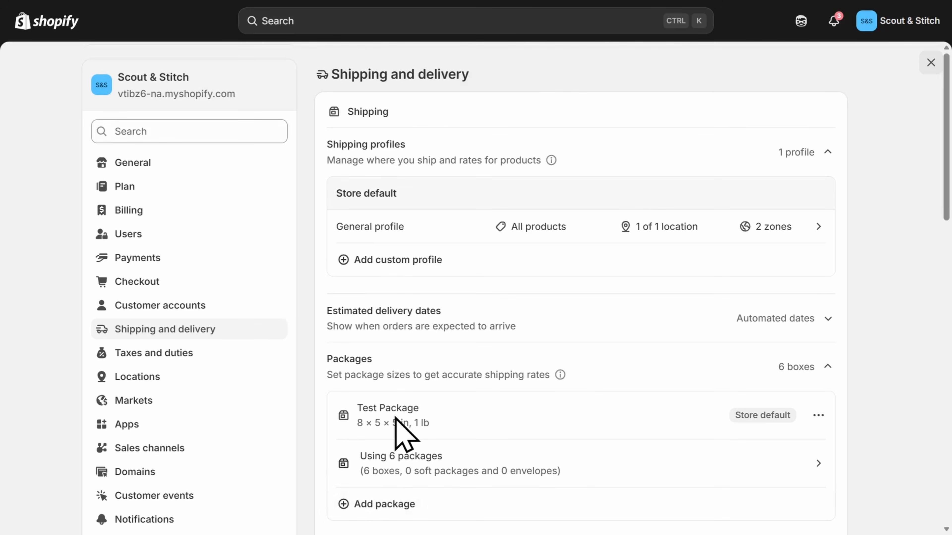
Open the General profile under shipping profiles and examine its shipping zones and rates.
left_click(595, 234)
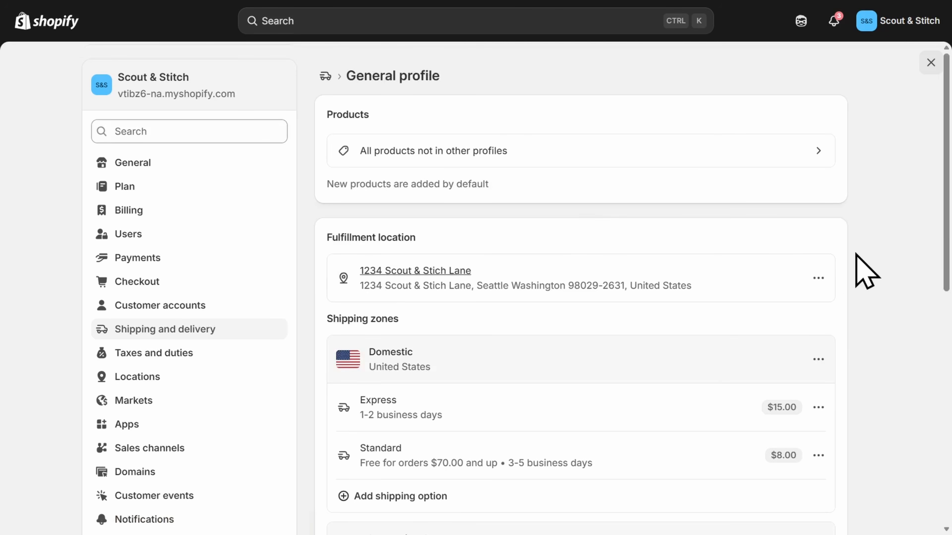
scroll(865, 270, "down", 3)
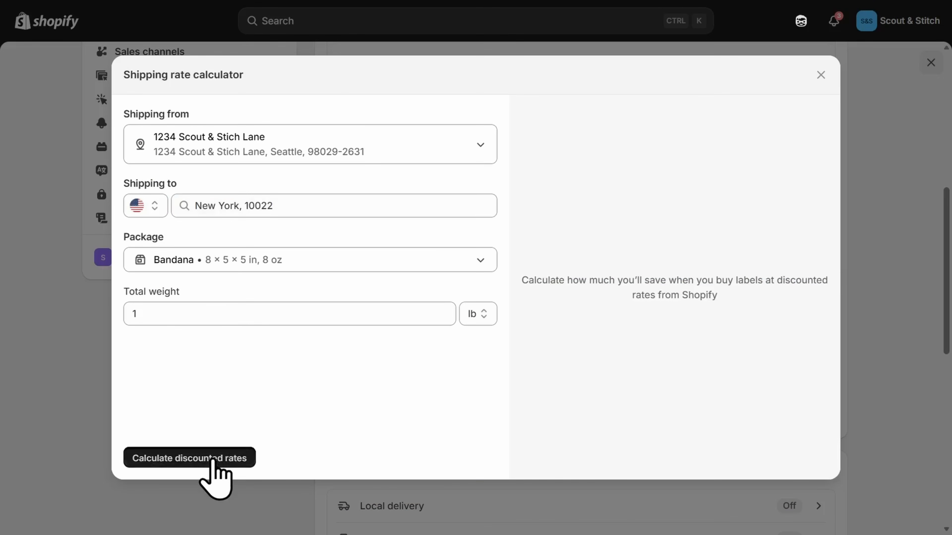
Calculate the discounted shipping rates for the Bandana package at a total weight of 1 lb, shipping to New York.
left_click(213, 458)
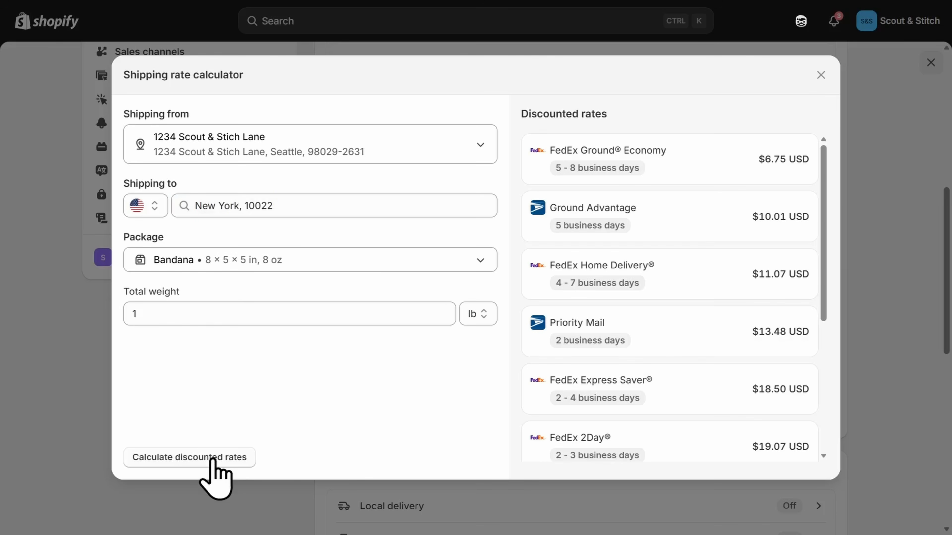
Look through the remaining discounted carrier rates in the shipping rate calculator.
left_click_drag(822, 196, 819, 344)
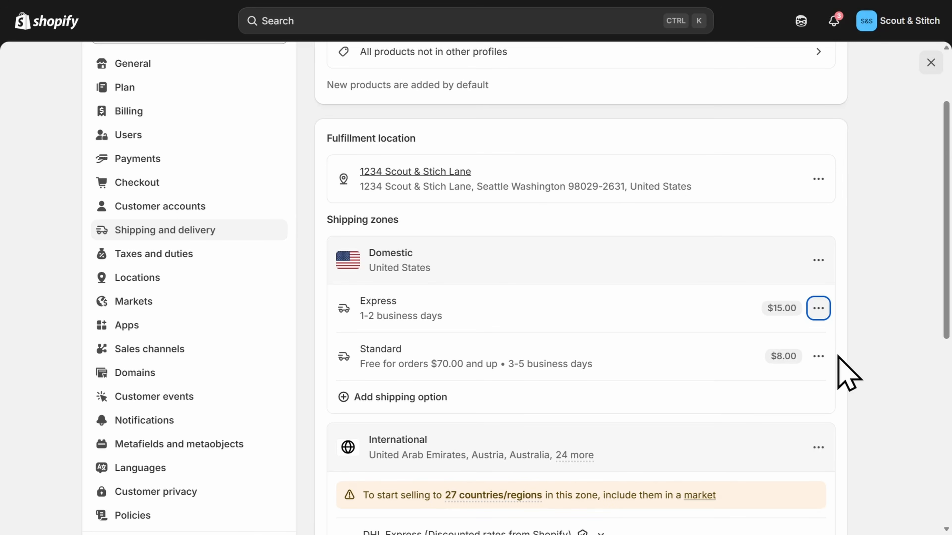
Edit the domestic Standard shipping option so that free shipping requires a minimum order amount of $50.00.
left_click(817, 357)
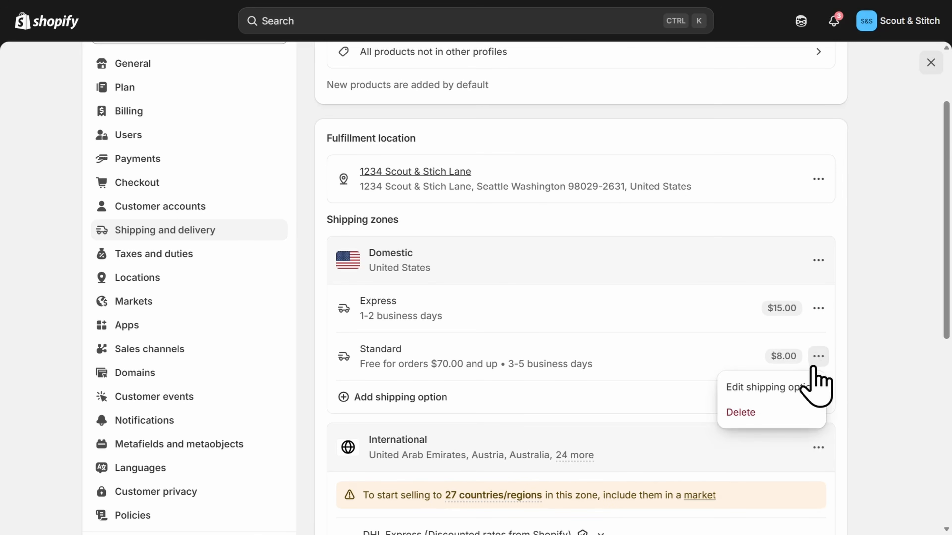
left_click(802, 381)
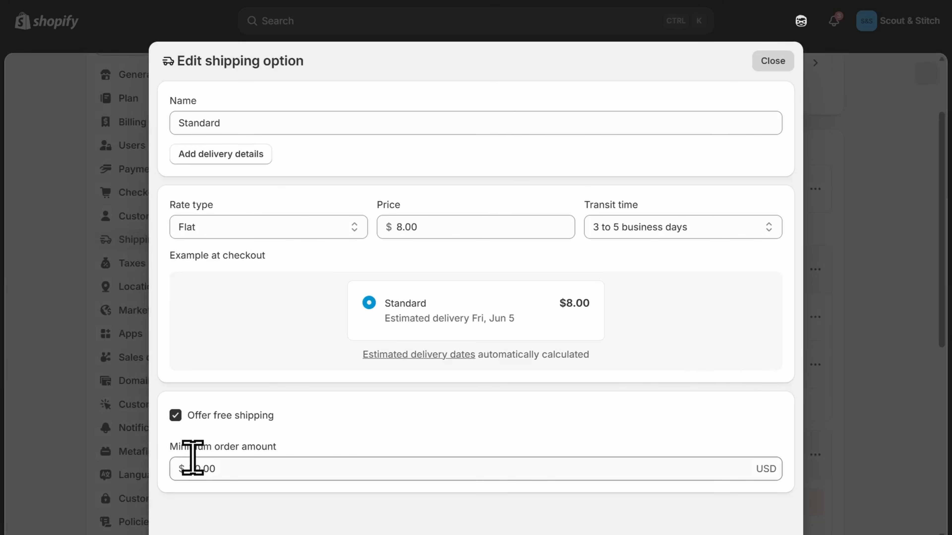
left_click(195, 466)
key("BackSpace")
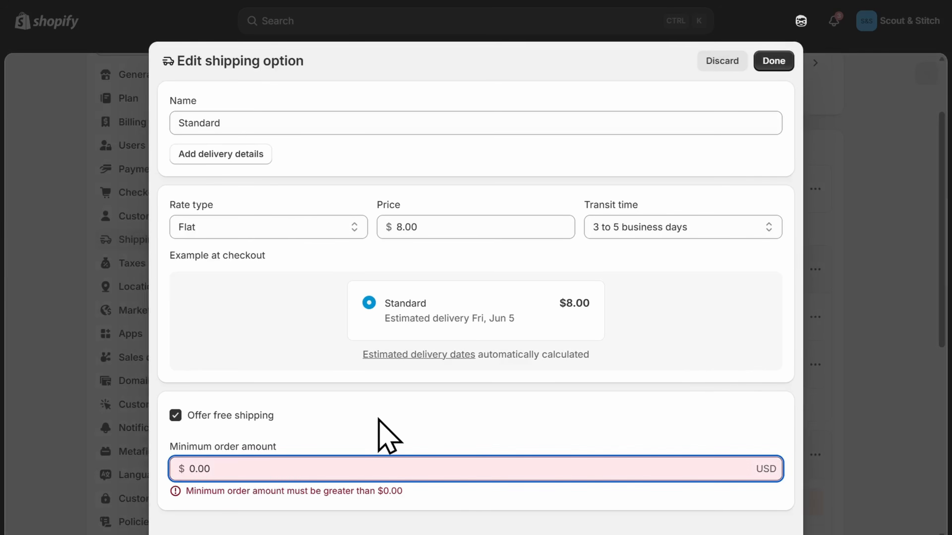
type("5")
left_click(574, 398)
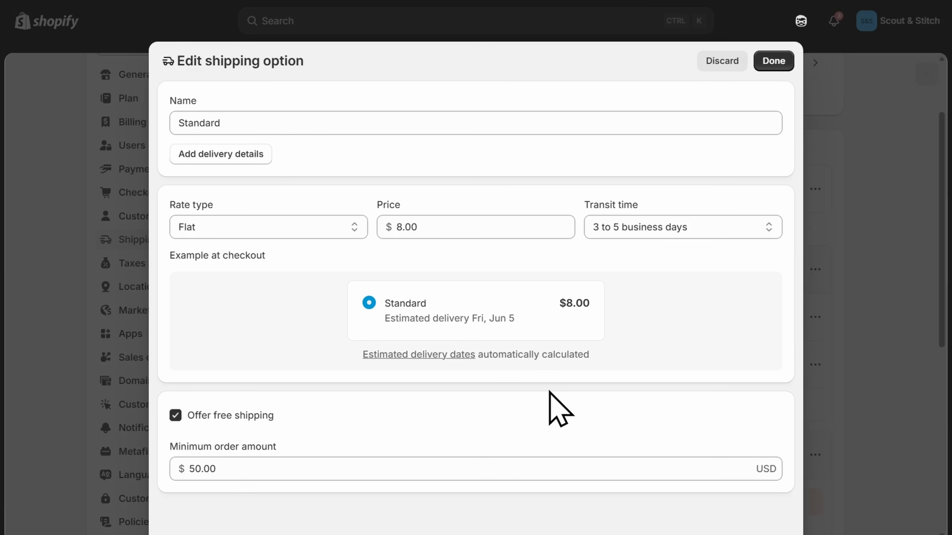
Set the flat price of the Standard shipping option to $10.00.
left_click(401, 227)
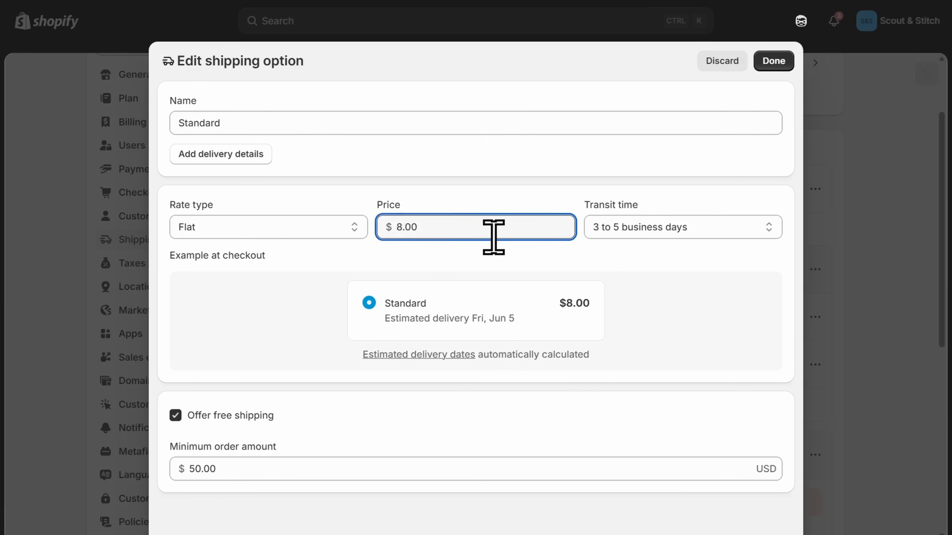
key("BackSpace")
type("10")
left_click(736, 286)
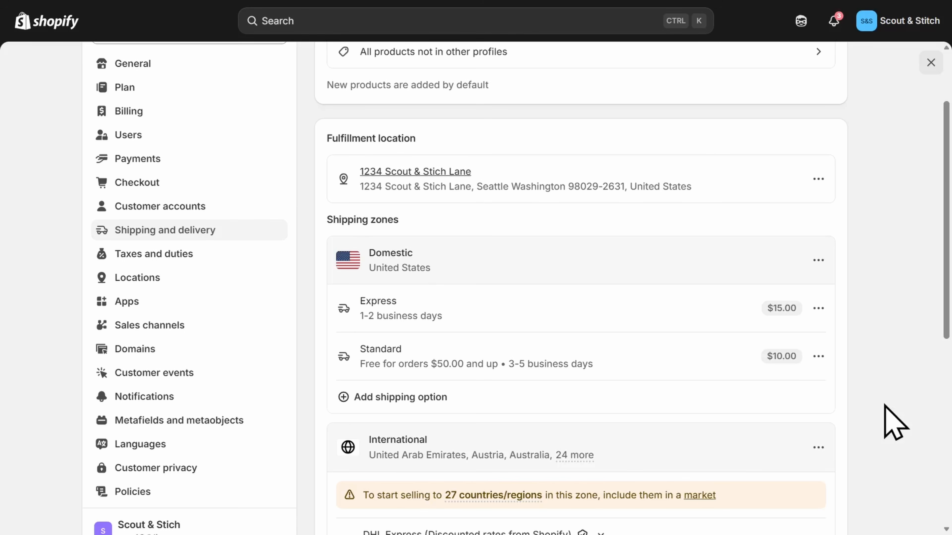
Follow the market link in the International zone's notice, and open that zone's USPS shipping option to examine its rate type.
scroll(896, 422, "down", 5)
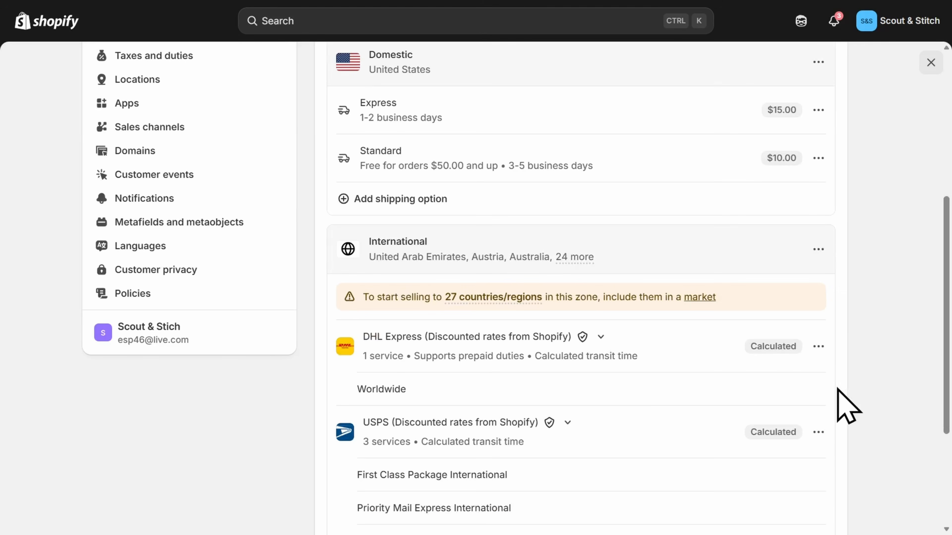
left_click(699, 297)
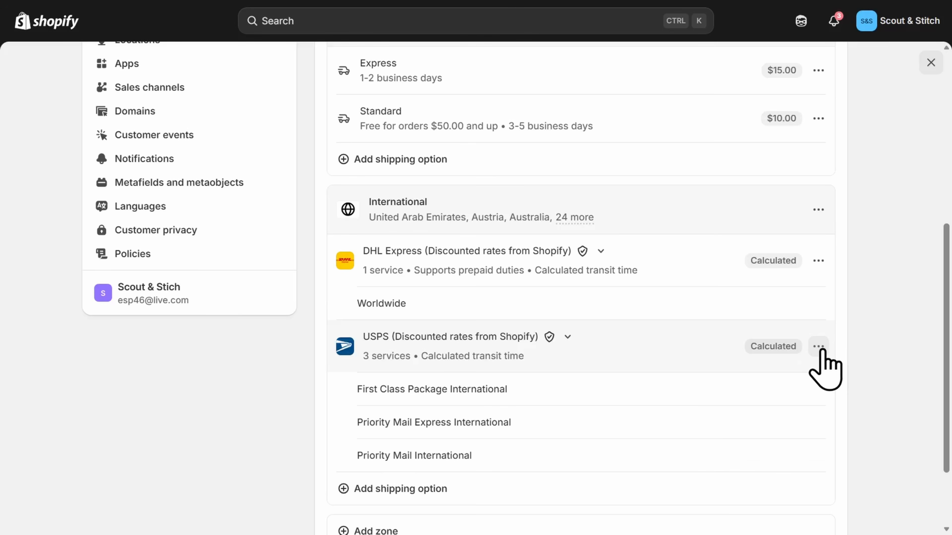
left_click(819, 346)
left_click(806, 376)
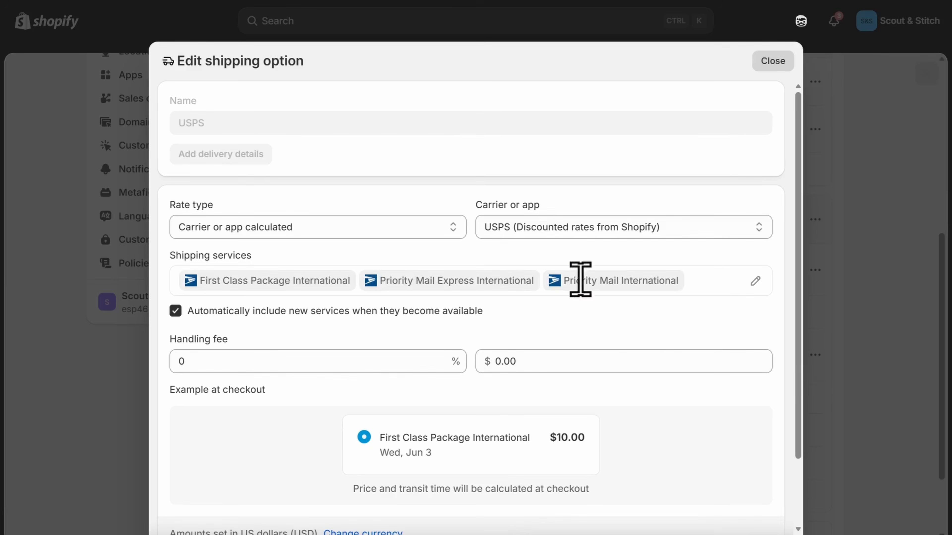
left_click(453, 232)
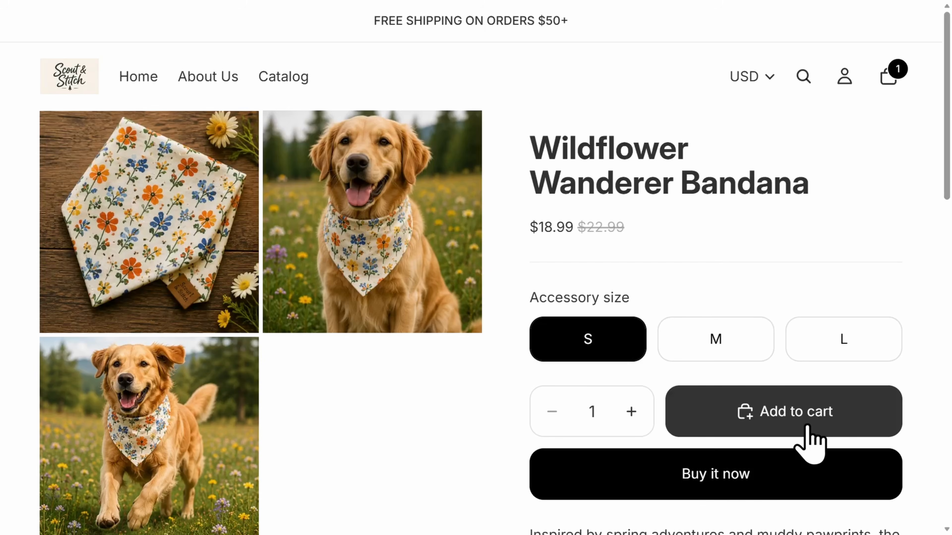
Add one size S Wildflower Wanderer Bandana to the storefront cart and open the cart.
left_click(807, 427)
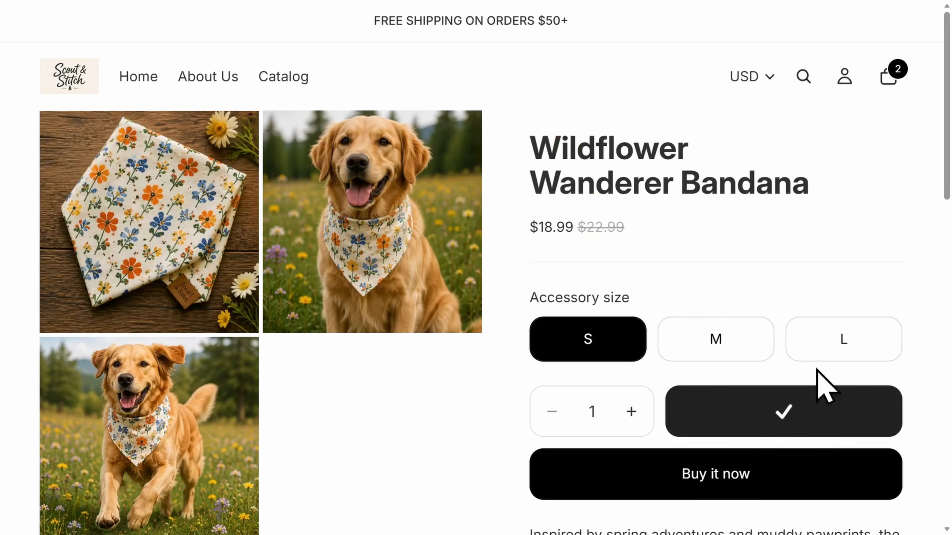
left_click(889, 78)
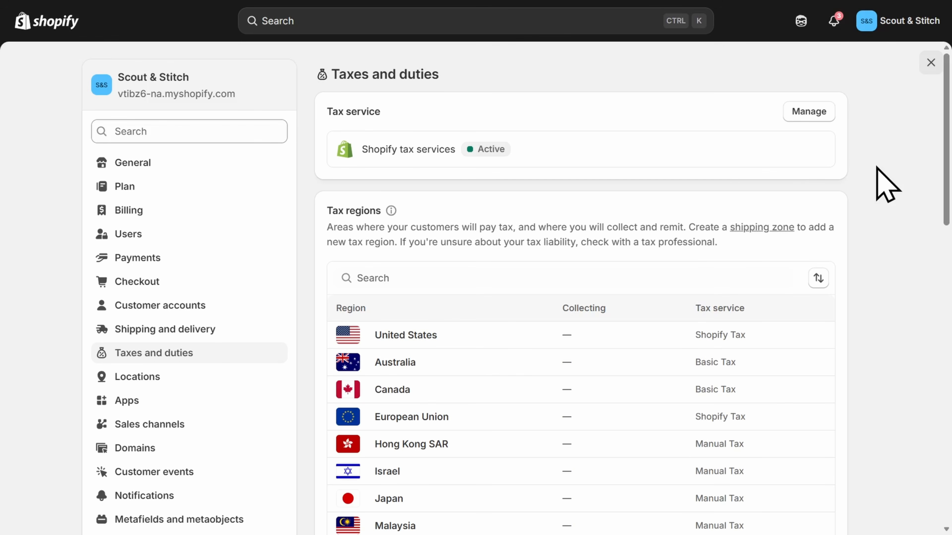
Open the United States tax region and examine its tax service, liability insights and collection settings.
left_click(719, 338)
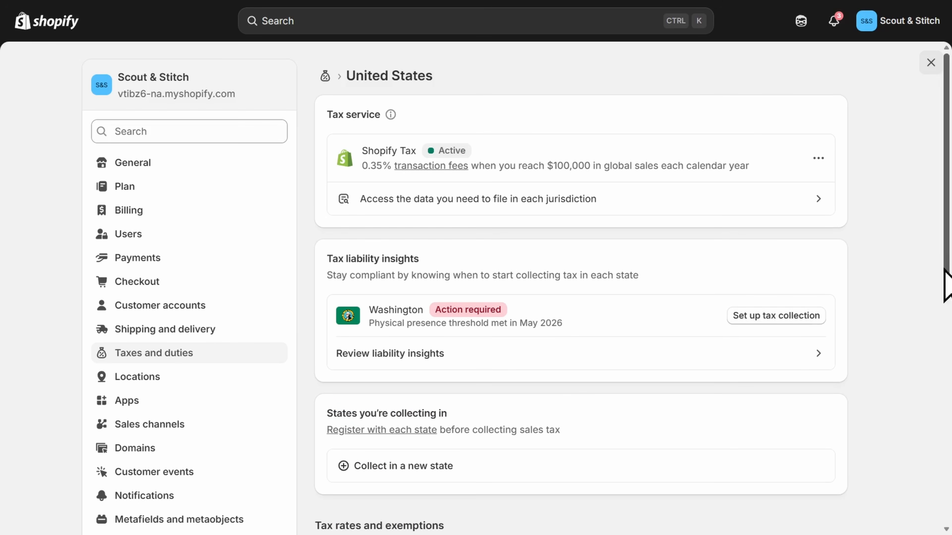
mouse_move(945, 269)
left_mouse_down()
mouse_move(942, 339)
mouse_move(949, 268)
left_mouse_up()
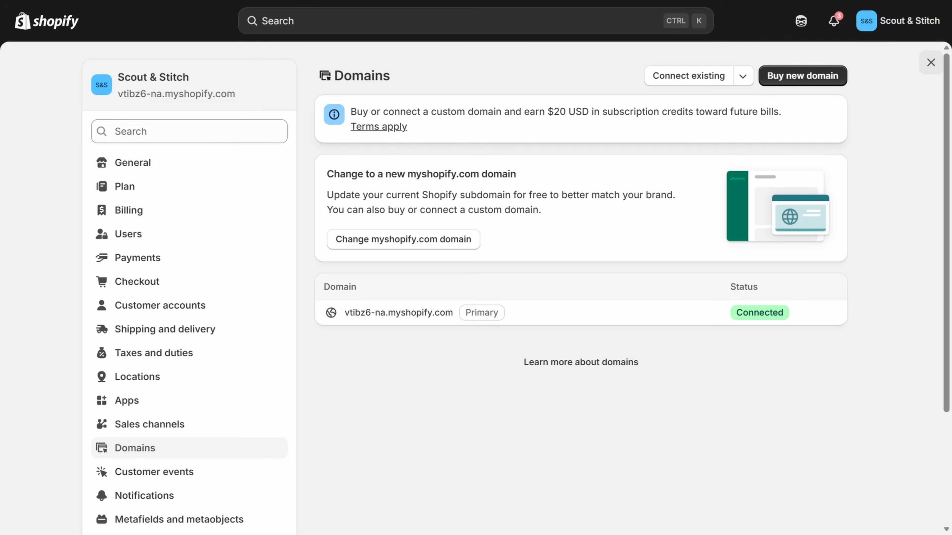
Change the store's myshopify.com domain to scoutandstich.myshopify.com.
left_click(428, 247)
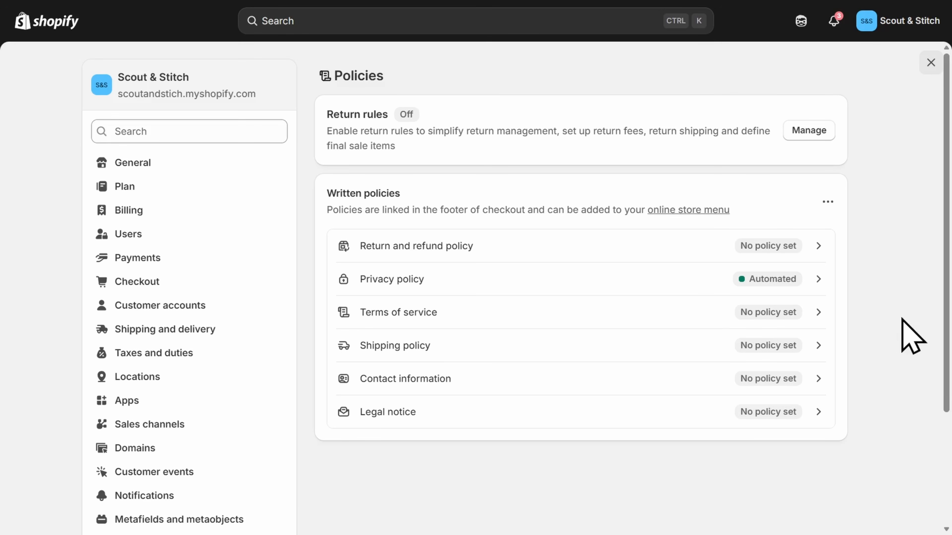
Turn on return rules with a 30-day window, free return shipping and no restocking fee, and open the return and refund policy.
left_click(822, 131)
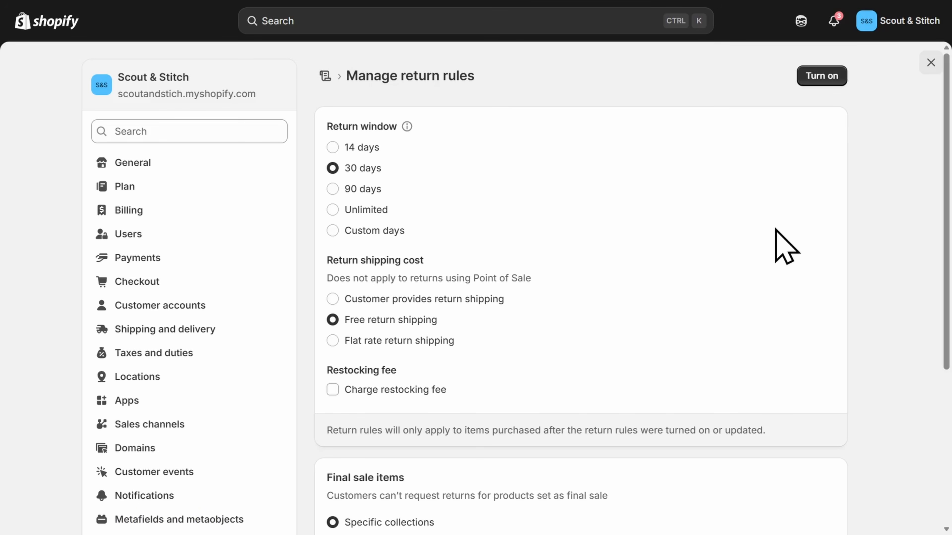
scroll(775, 232, "down", 3)
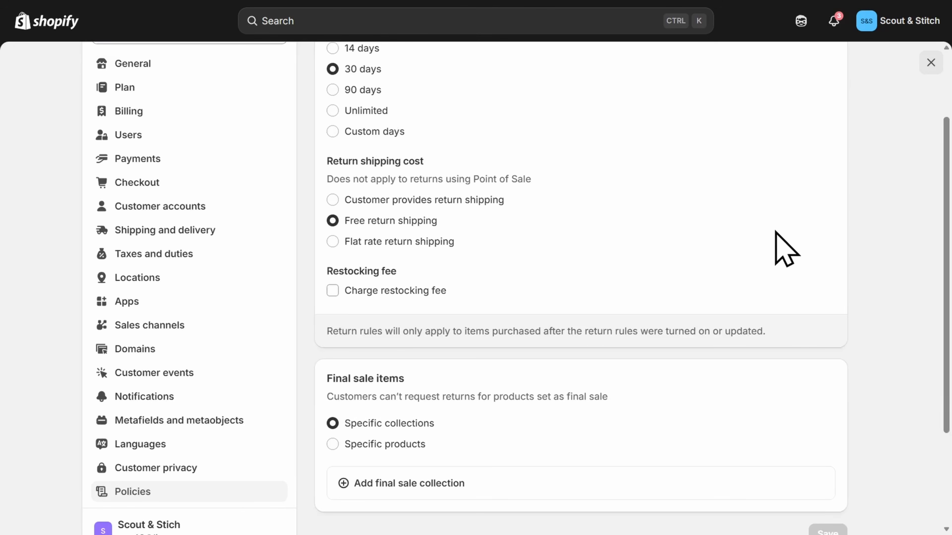
scroll(786, 248, "down", 3)
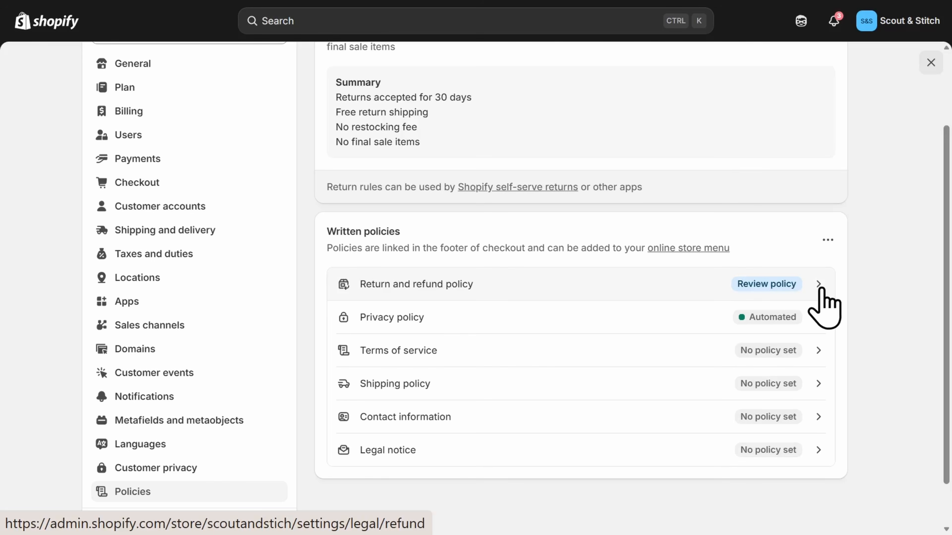
left_click(819, 288)
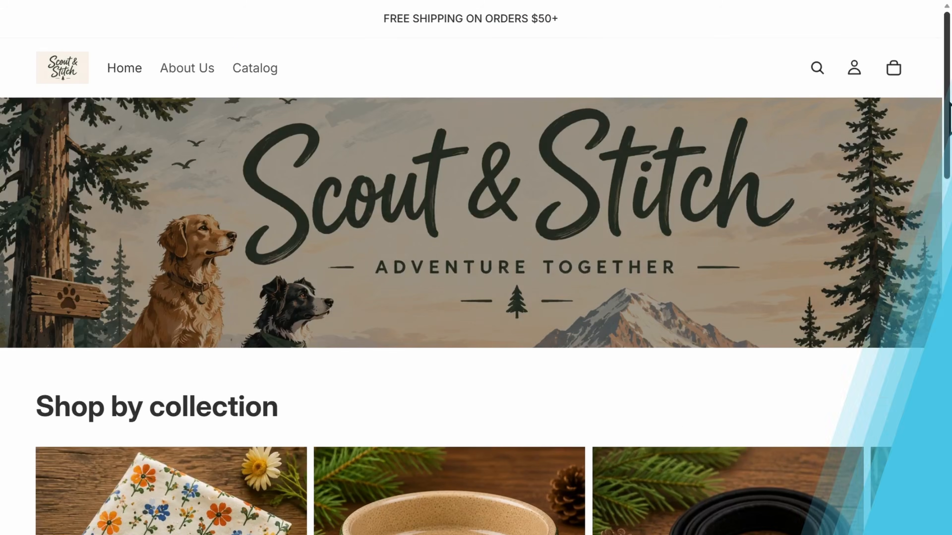
Review the storefront home page, from the Scout & Stitch banner through the Shop by collection section and below.
scroll(948, 195, "down", 6)
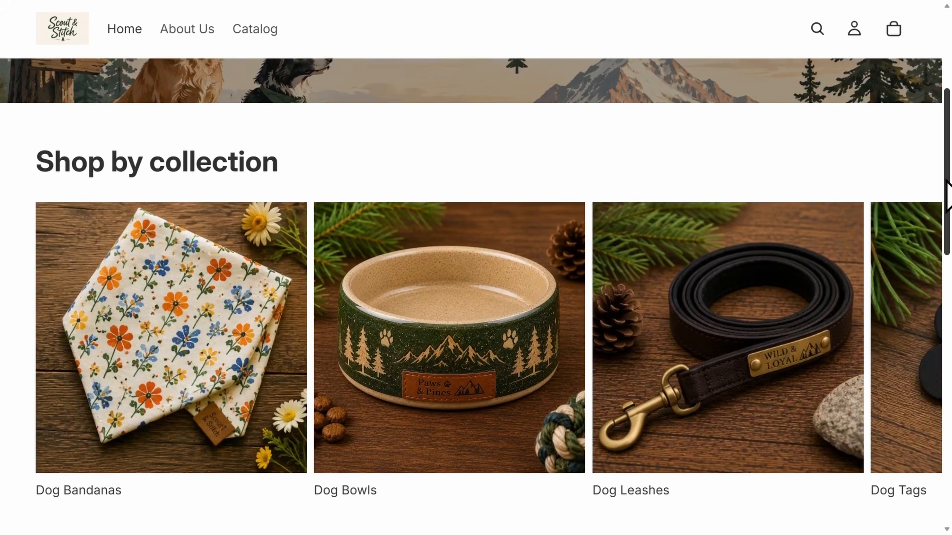
left_click_drag(945, 182, 945, 369)
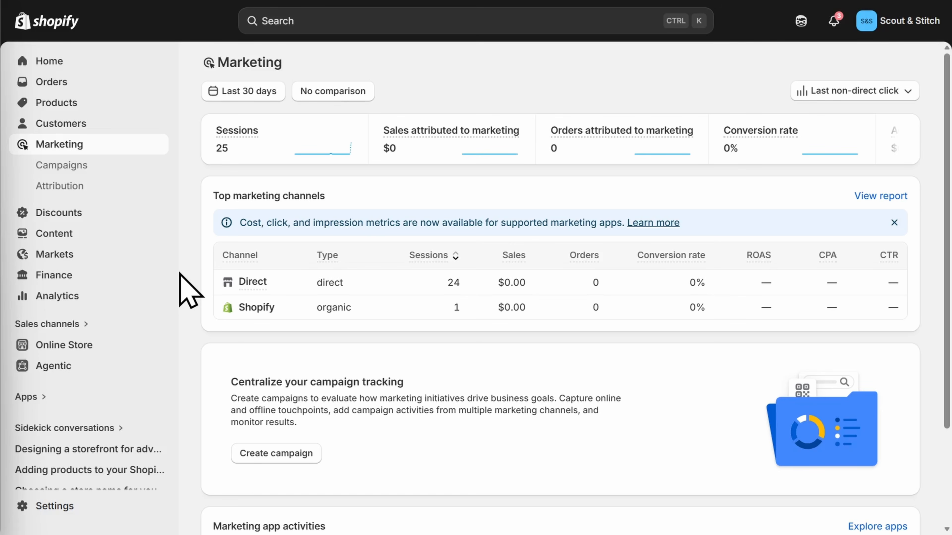
Look over the store's Marketing page and browse the marketing and conversion apps in the Shopify App Store.
scroll(377, 465, "down", 3)
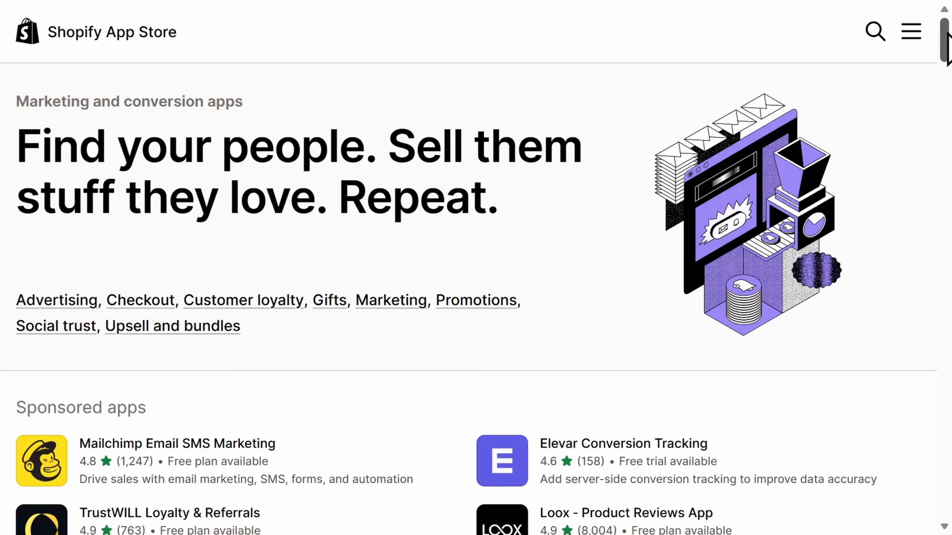
left_click_drag(948, 33, 940, 102)
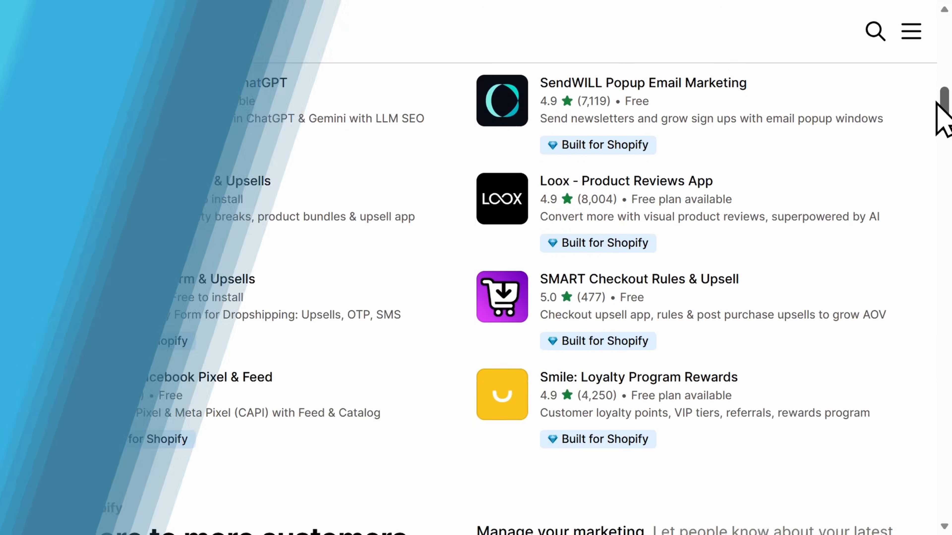